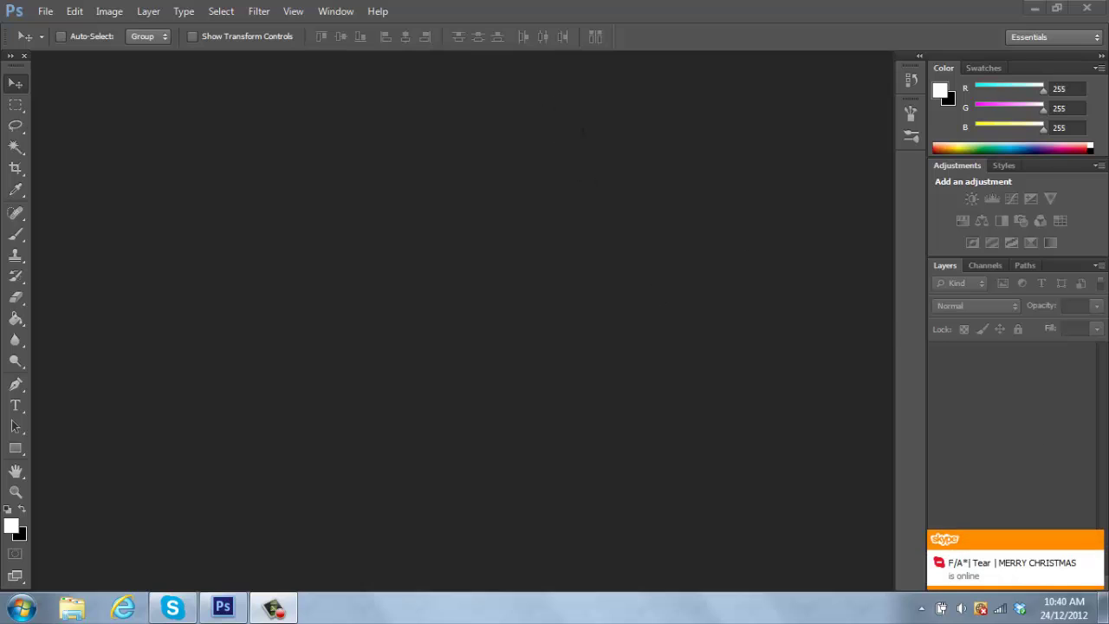
- Dismiss the Skype online-status notification and return to Photoshop
{"action": "left_click", "coordinate": [1099, 519]}
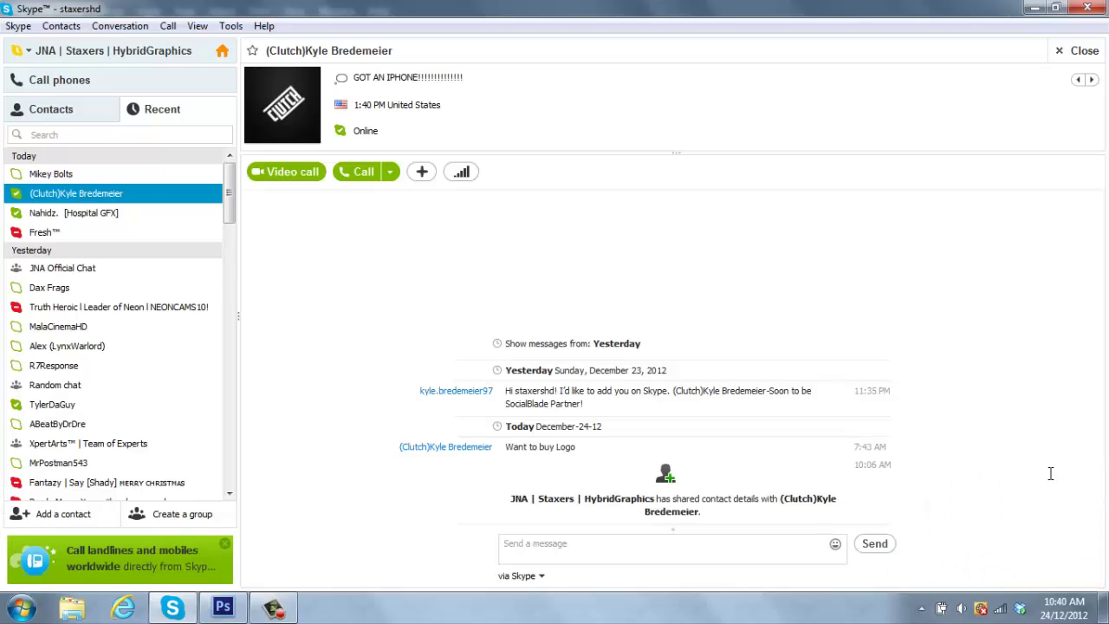
{"action": "left_click", "coordinate": [226, 610]}
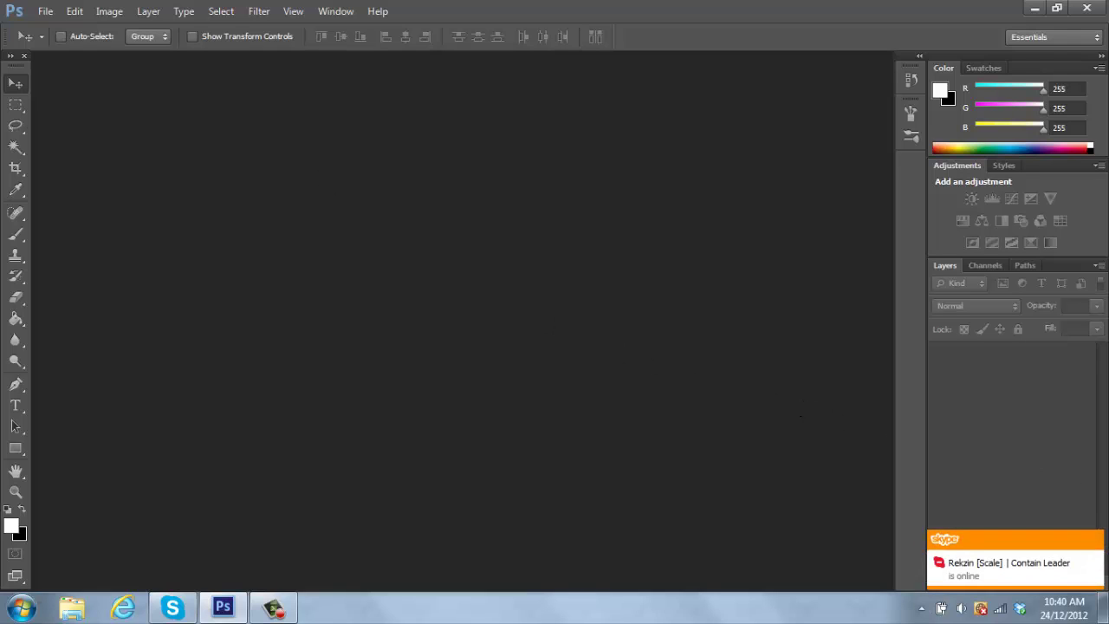
{"action": "left_click", "coordinate": [1096, 541]}
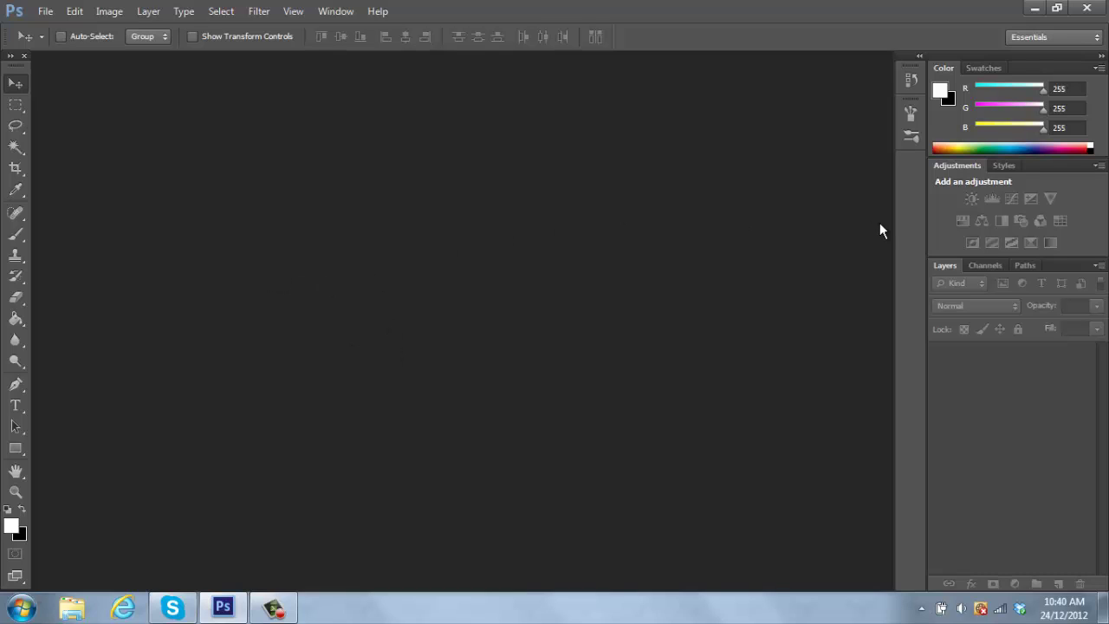
- Open the Basic image from the 4D Text folder and nudge its BASIC lettering
{"action": "left_click", "coordinate": [48, 13]}
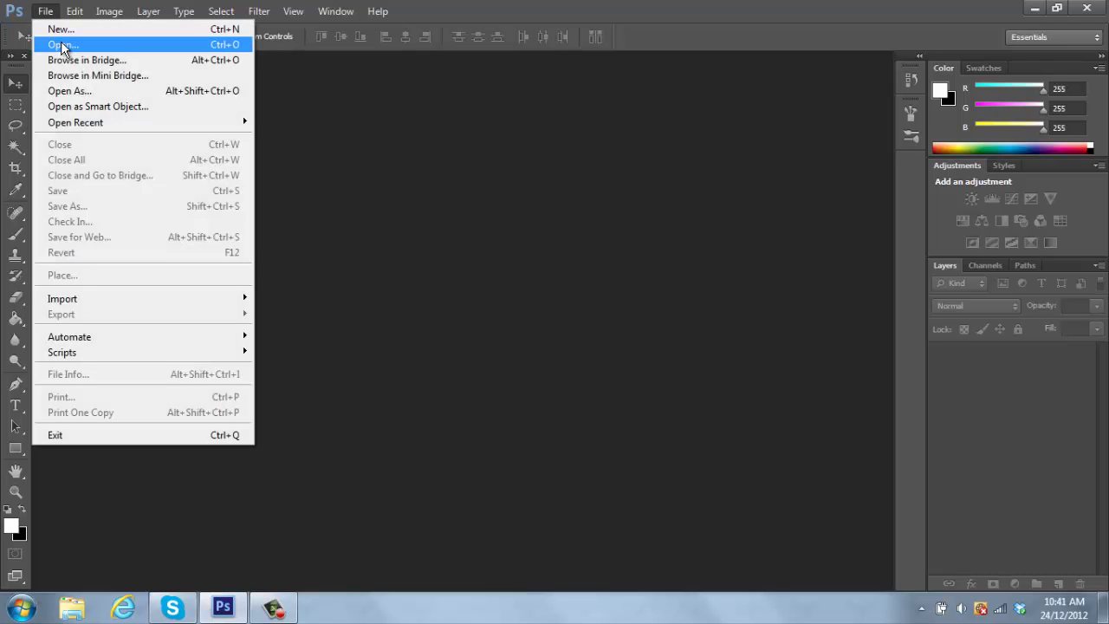
{"action": "left_click", "coordinate": [68, 45]}
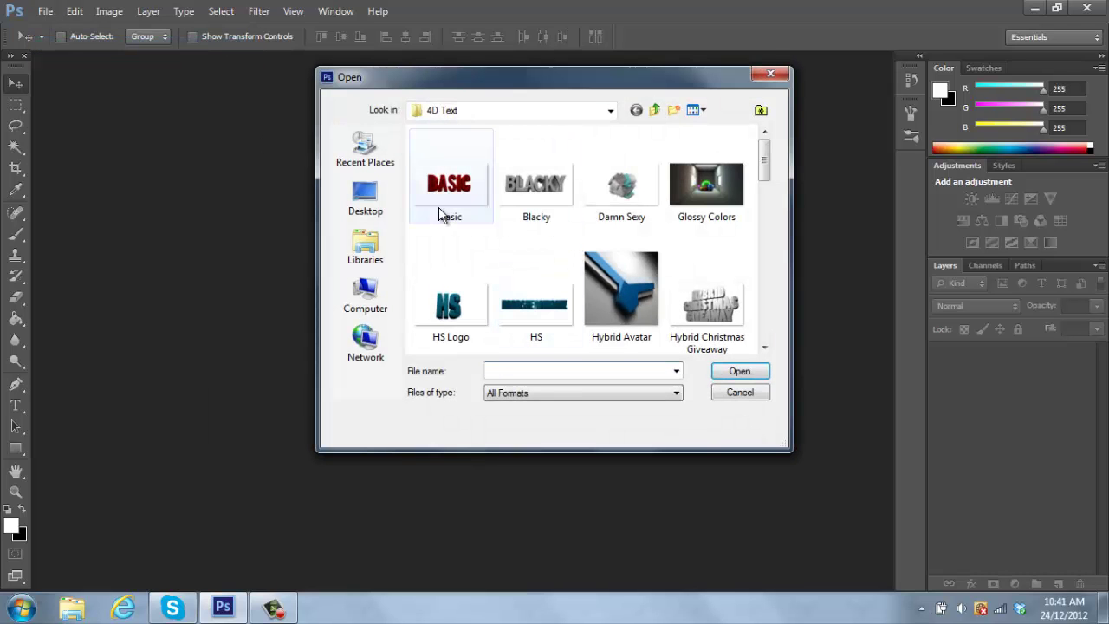
{"action": "left_click", "coordinate": [464, 189]}
{"action": "left_click", "coordinate": [739, 371]}
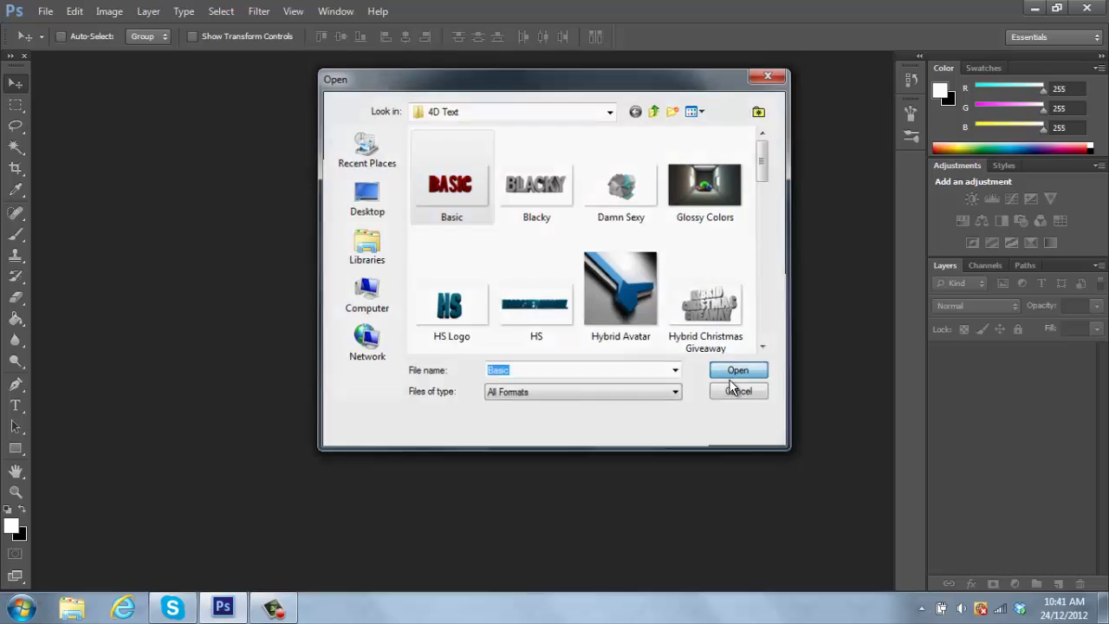
{"action": "mouse_move", "coordinate": [407, 308]}
{"action": "left_mouse_down"}
{"action": "mouse_move", "coordinate": [440, 328]}
{"action": "mouse_move", "coordinate": [423, 318]}
{"action": "left_mouse_up"}
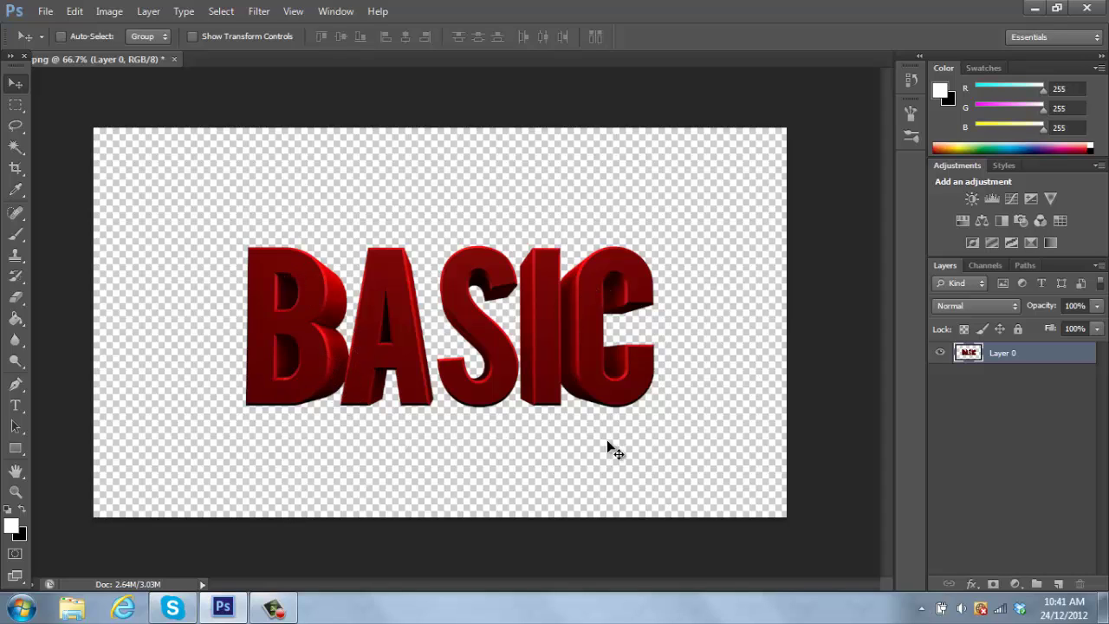
- Add a new empty layer and set up a large soft round black brush
{"action": "left_click", "coordinate": [1059, 585]}
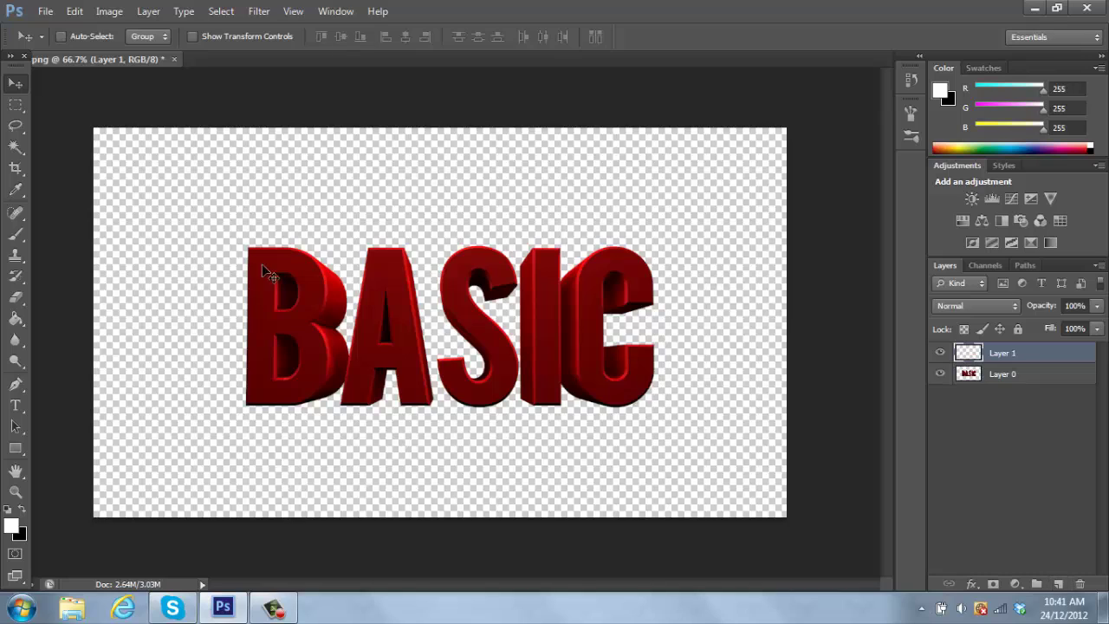
{"action": "left_click", "coordinate": [16, 234]}
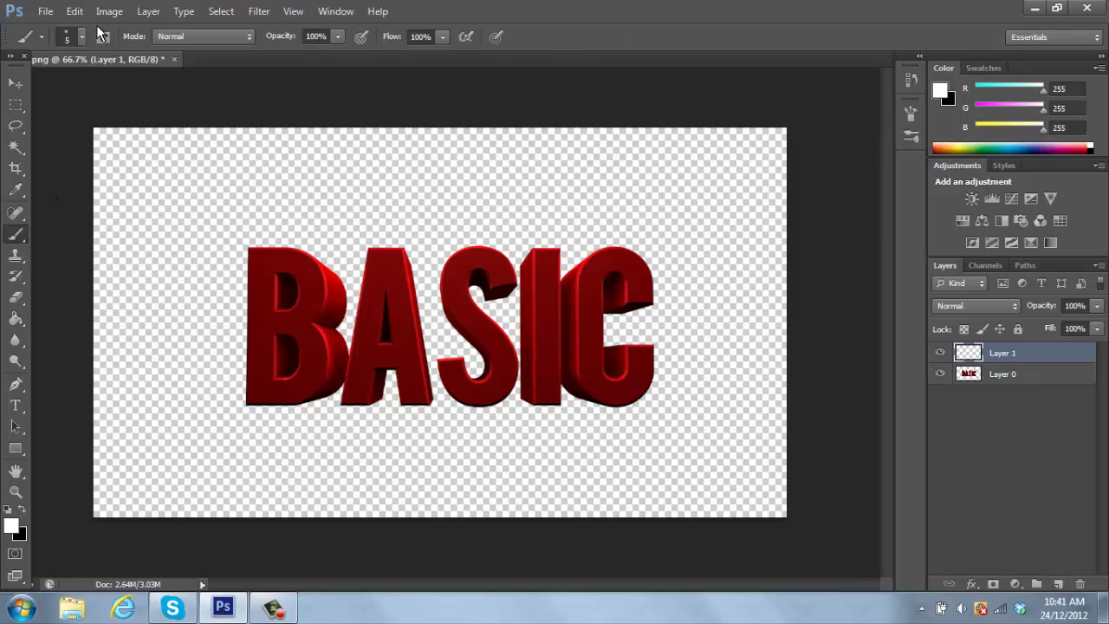
{"action": "left_click", "coordinate": [82, 35]}
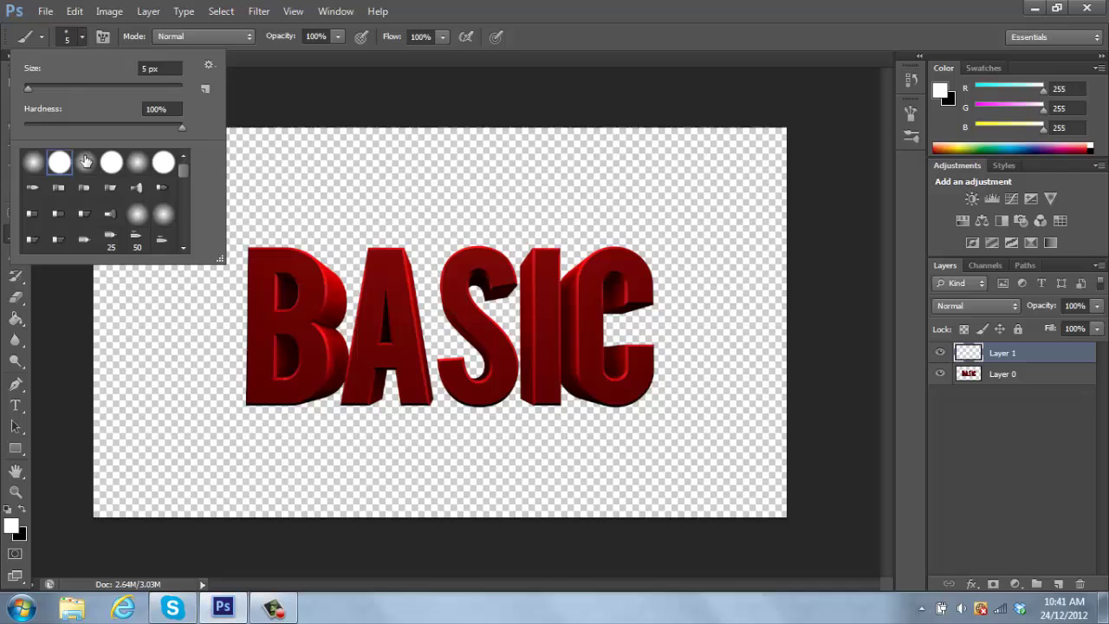
{"action": "left_click", "coordinate": [85, 162]}
{"action": "left_click_drag", "start_coordinate": [48, 86], "coordinate": [60, 86]}
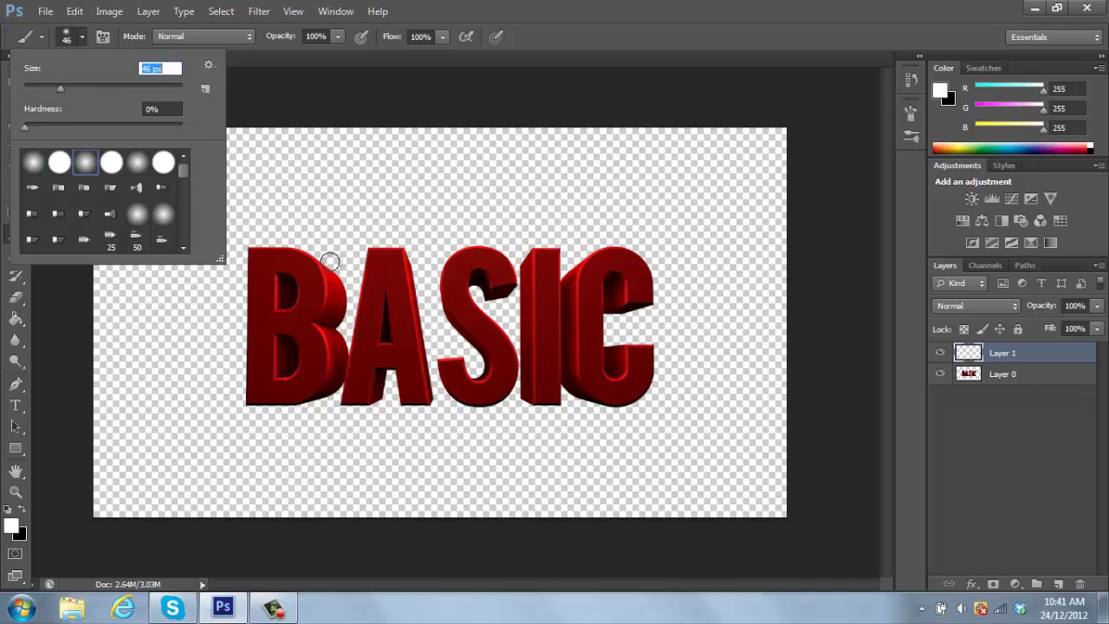
{"action": "left_click", "coordinate": [24, 511]}
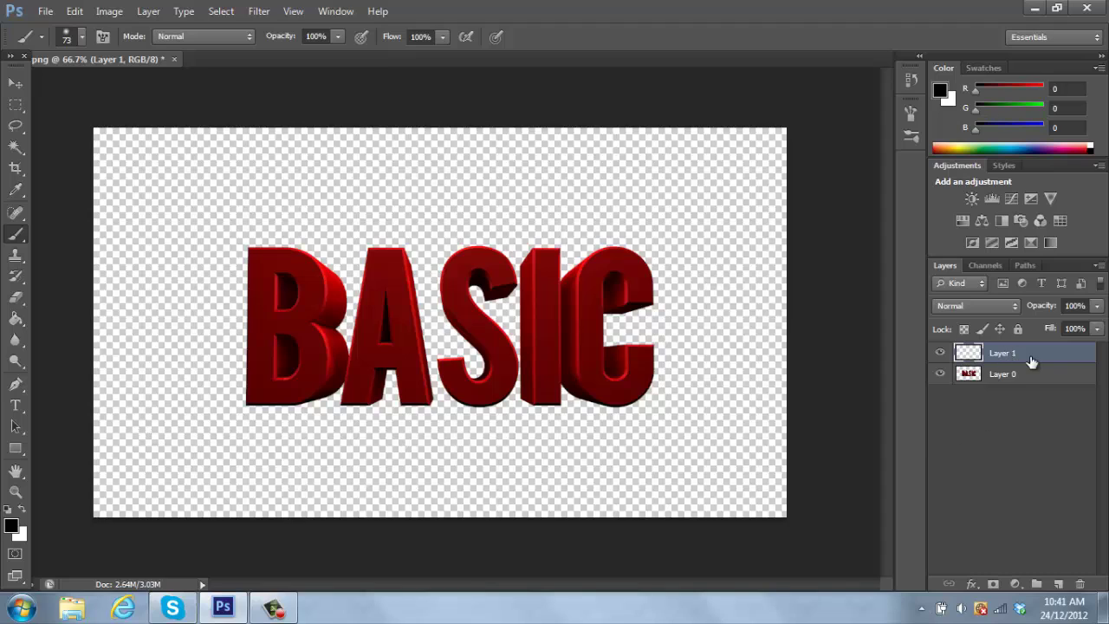
- Paint soft black shadow strokes between B–A, A–S, S–I and I–C, and below the A
{"action": "mouse_move", "coordinate": [337, 251]}
{"action": "left_mouse_down"}
{"action": "mouse_move", "coordinate": [339, 275]}
{"action": "mouse_move", "coordinate": [324, 235]}
{"action": "mouse_move", "coordinate": [343, 305]}
{"action": "mouse_move", "coordinate": [338, 364]}
{"action": "mouse_move", "coordinate": [321, 409]}
{"action": "mouse_move", "coordinate": [299, 426]}
{"action": "left_mouse_up"}
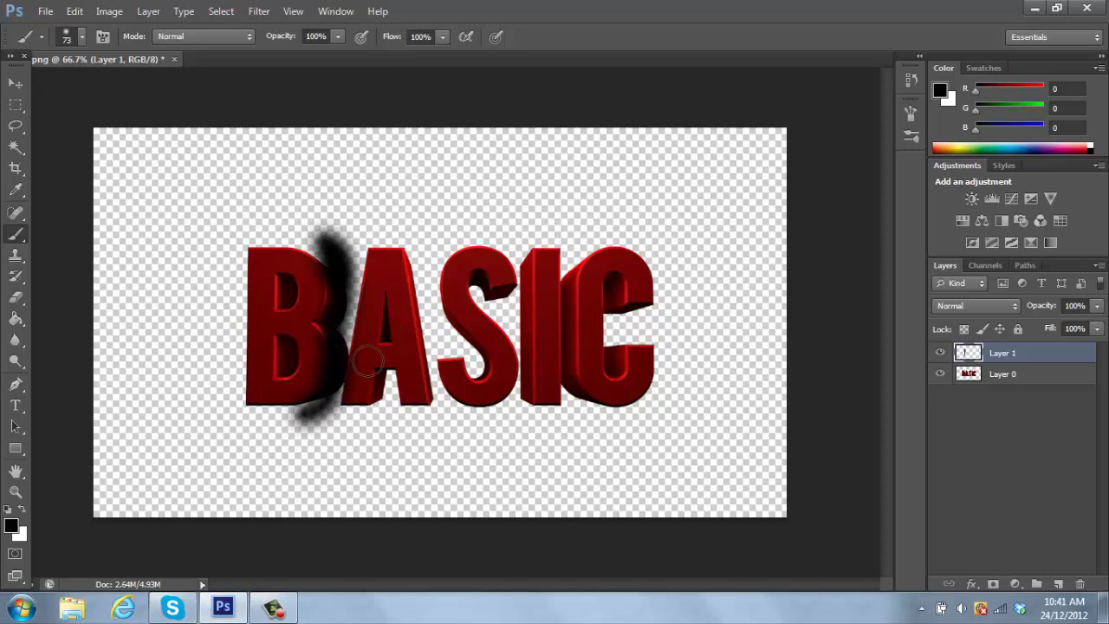
{"action": "left_click_drag", "start_coordinate": [422, 251], "coordinate": [438, 422]}
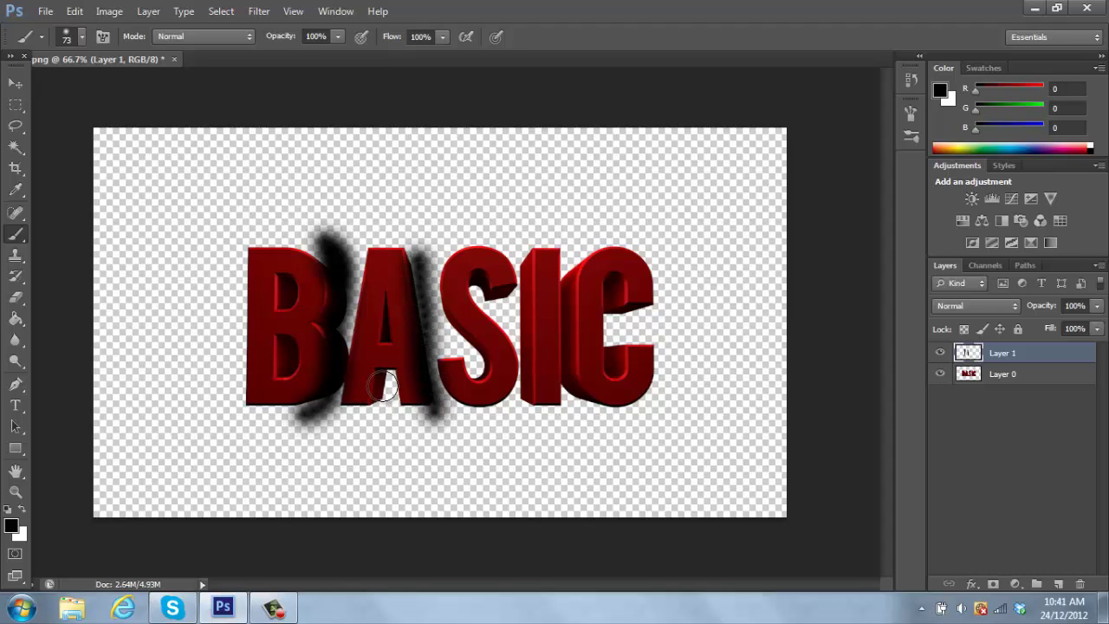
{"action": "left_click_drag", "start_coordinate": [386, 386], "coordinate": [382, 429]}
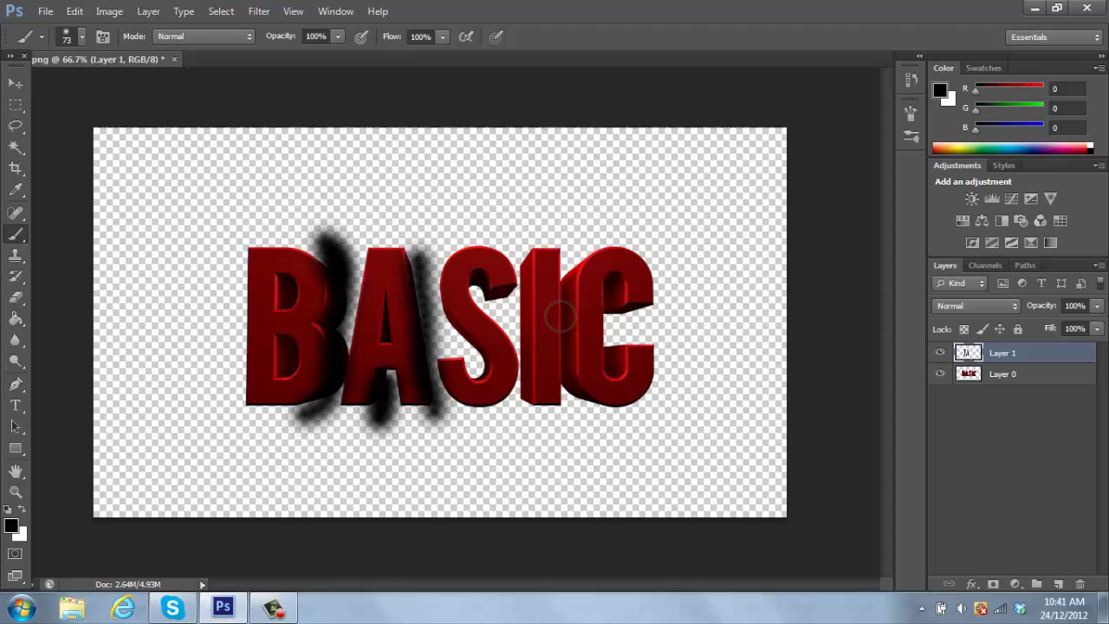
{"action": "left_click_drag", "start_coordinate": [517, 239], "coordinate": [513, 438]}
{"action": "mouse_move", "coordinate": [581, 235]}
{"action": "left_mouse_down"}
{"action": "mouse_move", "coordinate": [562, 383]}
{"action": "mouse_move", "coordinate": [573, 422]}
{"action": "mouse_move", "coordinate": [589, 427]}
{"action": "left_mouse_up"}
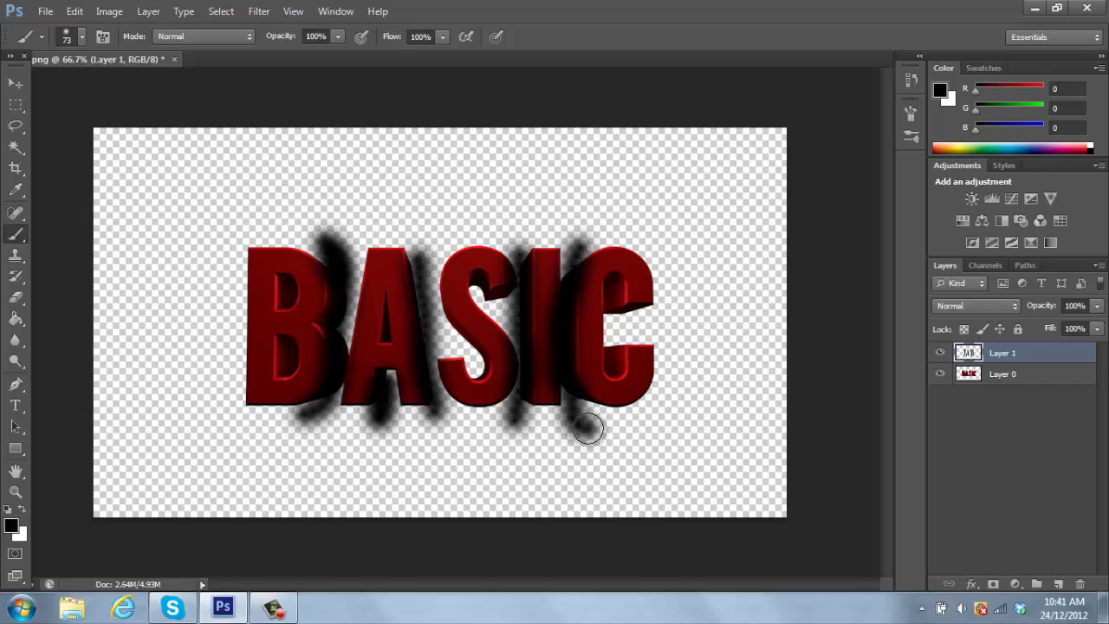
- Make Layer 1 a clipping mask on the BASIC lettering
{"action": "right_click", "coordinate": [1031, 353]}
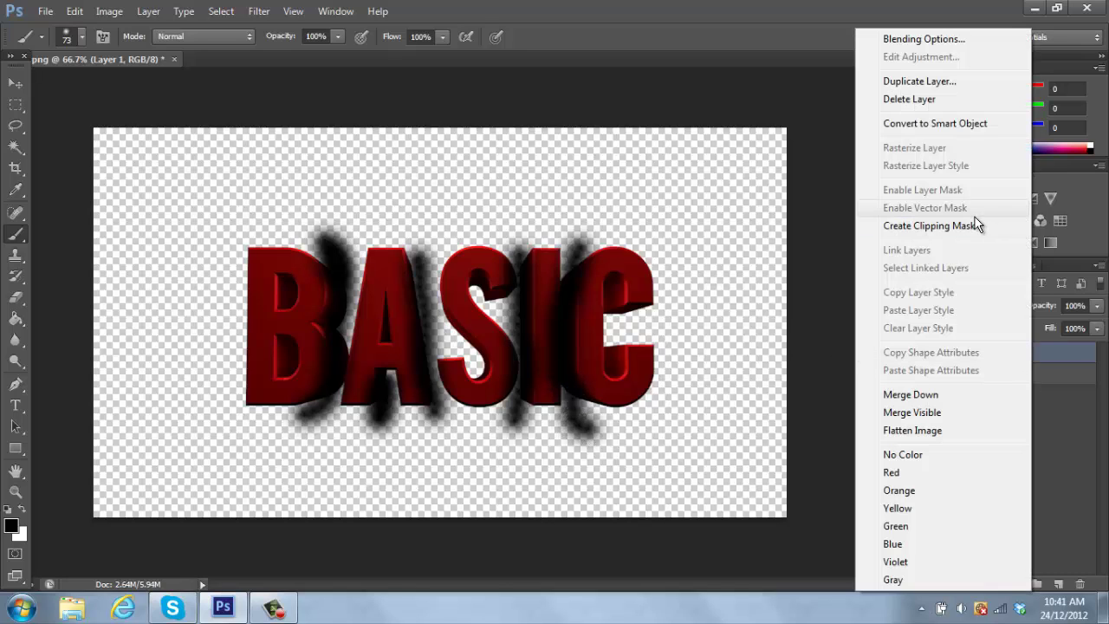
{"action": "left_click", "coordinate": [1065, 349]}
{"action": "right_click", "coordinate": [1065, 349]}
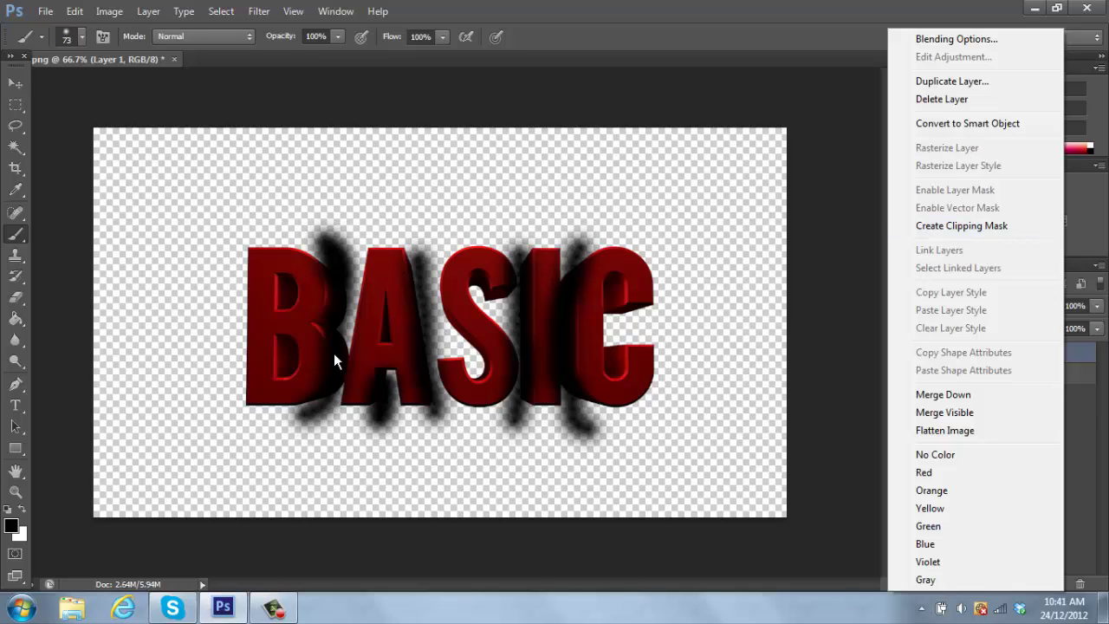
{"action": "left_click", "coordinate": [941, 229]}
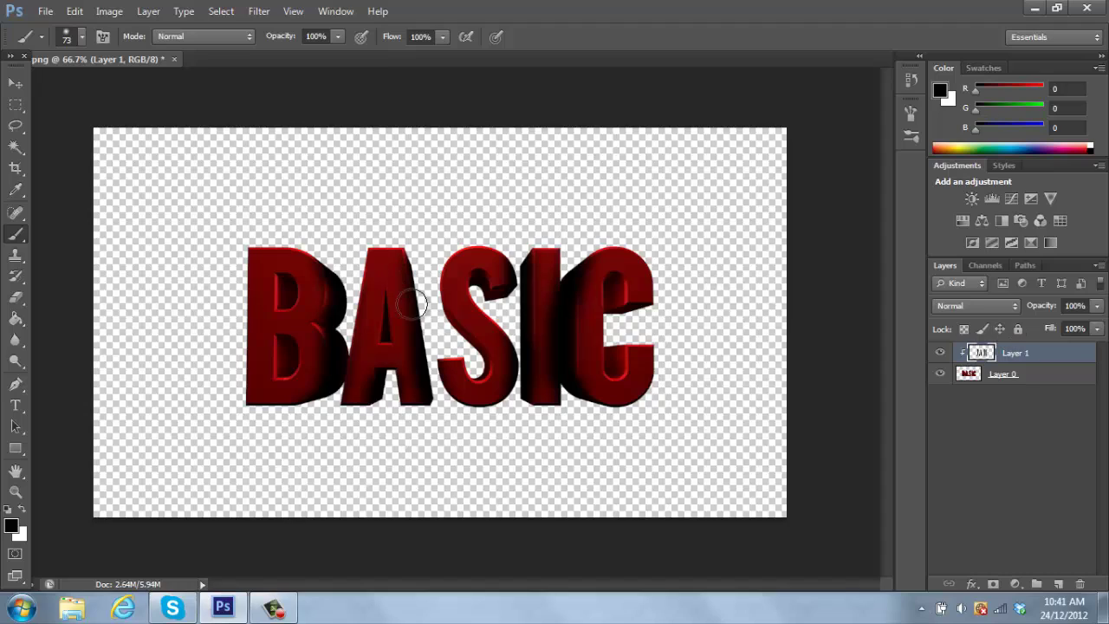
- Set Layer 1 to Overlay blending at 30% opacity
{"action": "left_click", "coordinate": [1098, 306]}
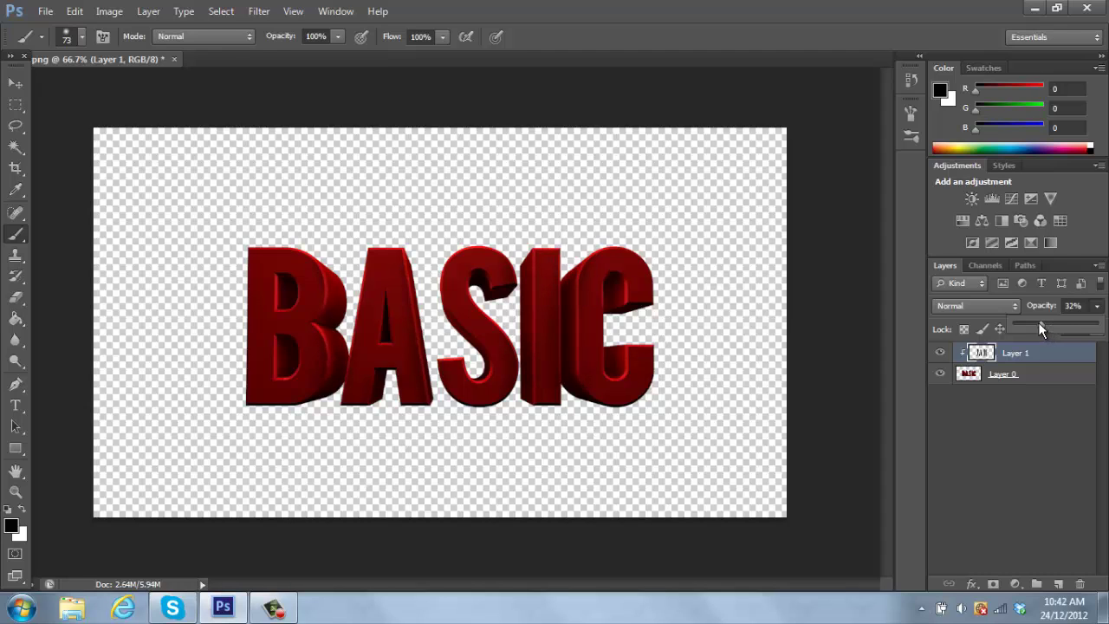
{"action": "left_click_drag", "start_coordinate": [1041, 323], "coordinate": [1097, 324]}
{"action": "left_click", "coordinate": [977, 306]}
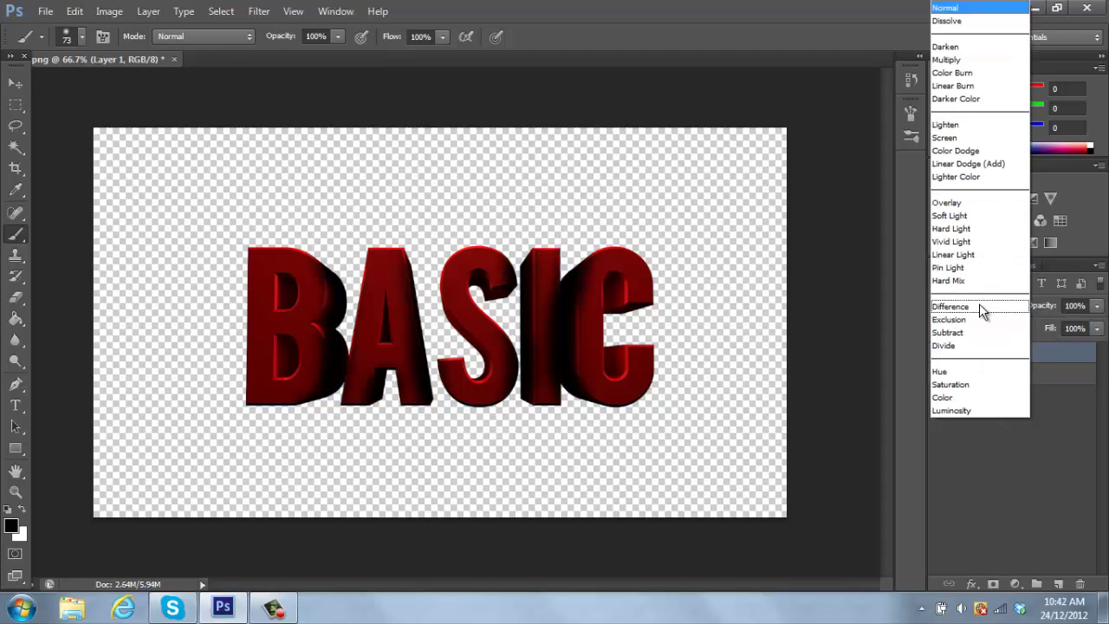
{"action": "left_click", "coordinate": [958, 201]}
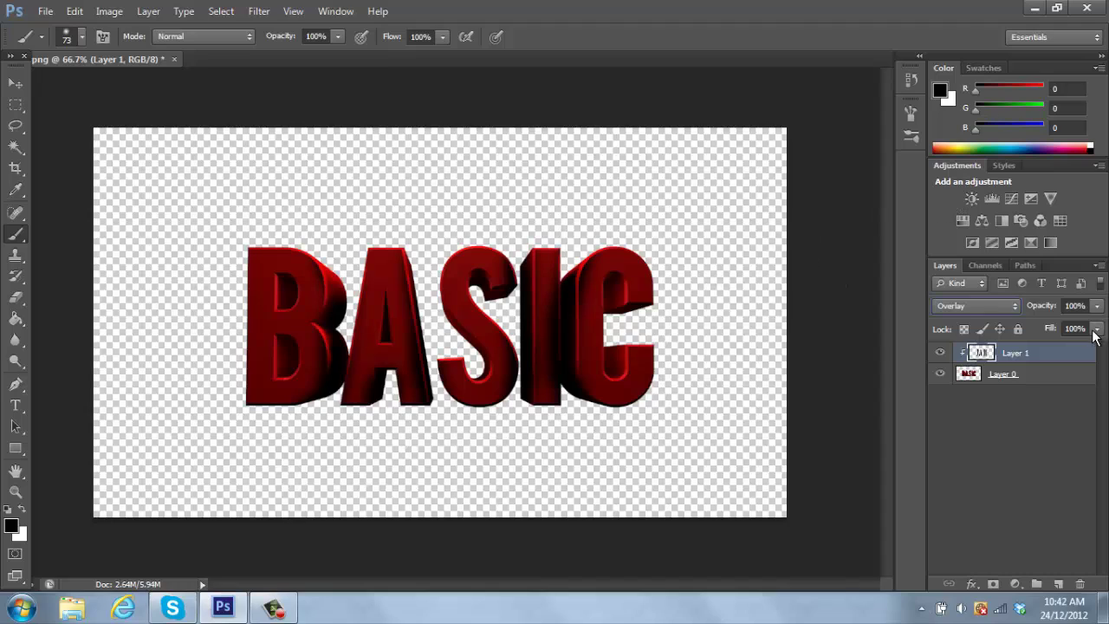
{"action": "left_click_drag", "start_coordinate": [1098, 306], "coordinate": [1032, 328]}
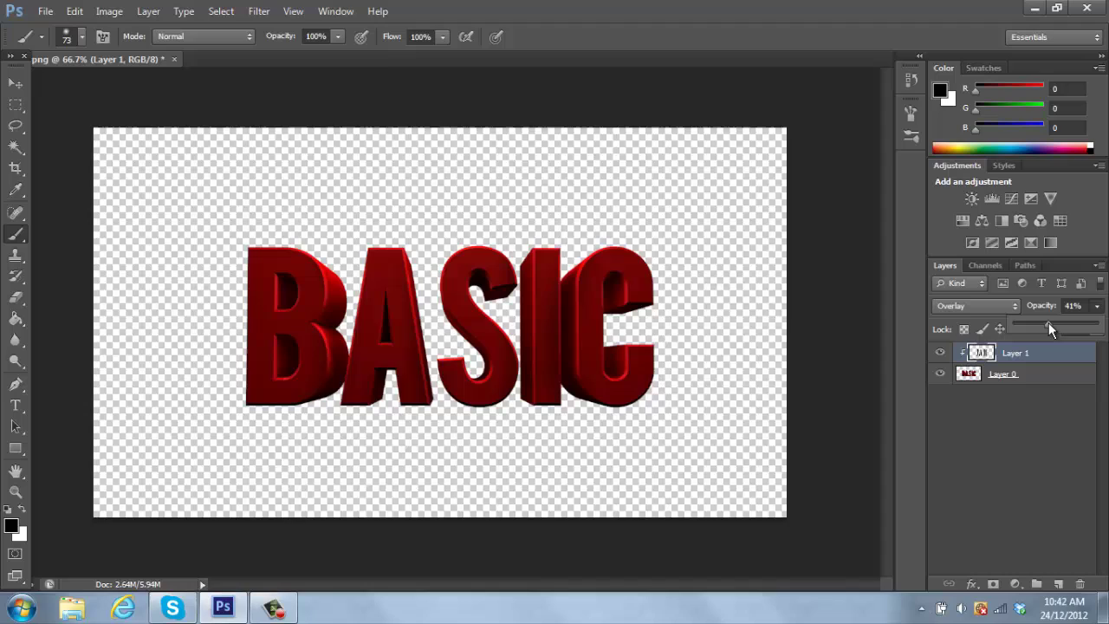
{"action": "left_click_drag", "start_coordinate": [1043, 324], "coordinate": [1043, 357]}
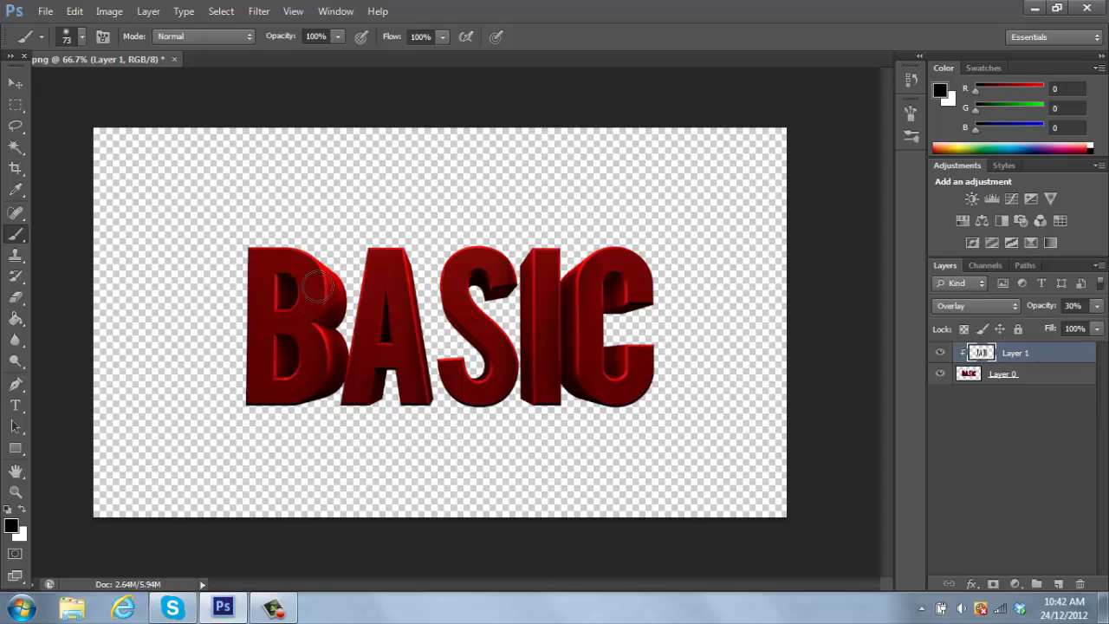
- Merge Layer 1 down into Layer 0 and dismiss the Skype notification
{"action": "right_click", "coordinate": [1037, 349]}
{"action": "left_click", "coordinate": [948, 397]}
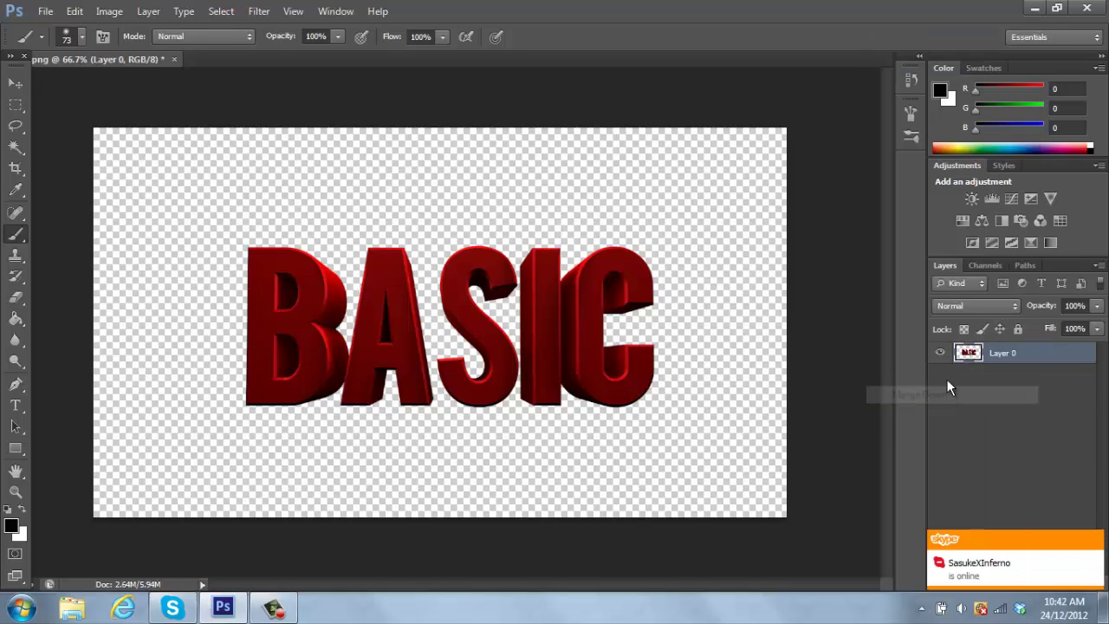
{"action": "left_click", "coordinate": [1093, 541]}
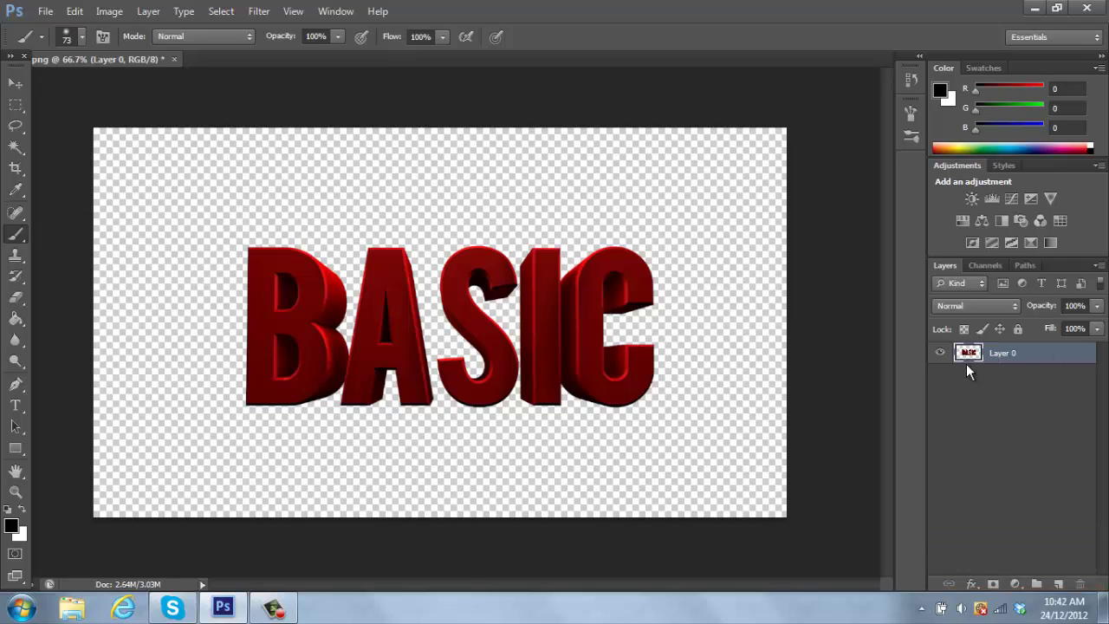
{"action": "left_click", "coordinate": [16, 85]}
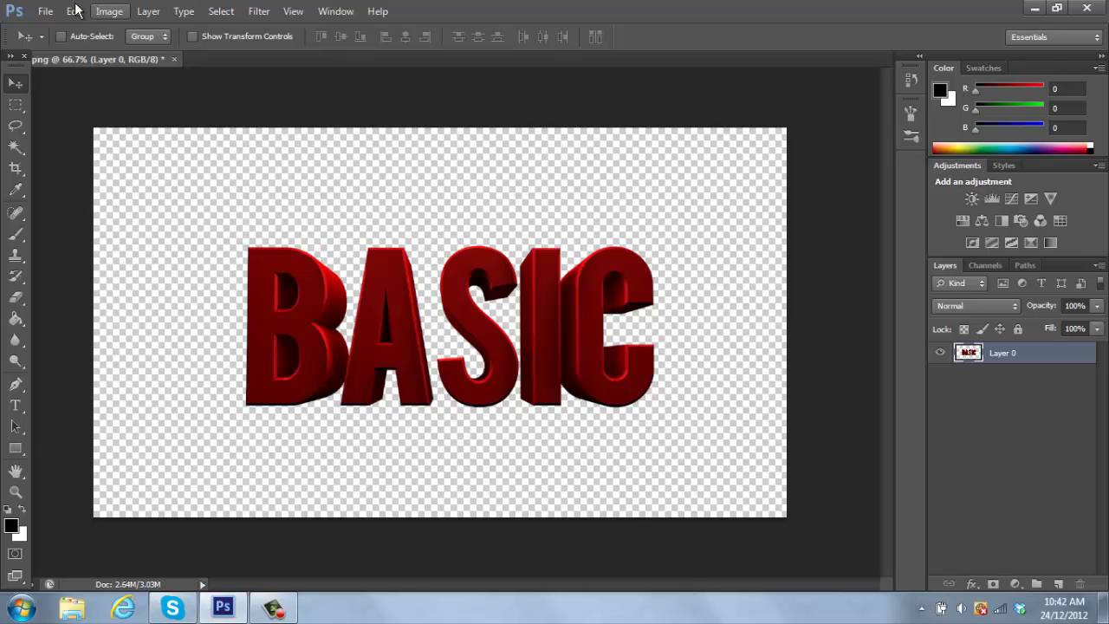
- Start File > Place and browse through Pictures into the Textures folder
{"action": "left_click", "coordinate": [48, 11]}
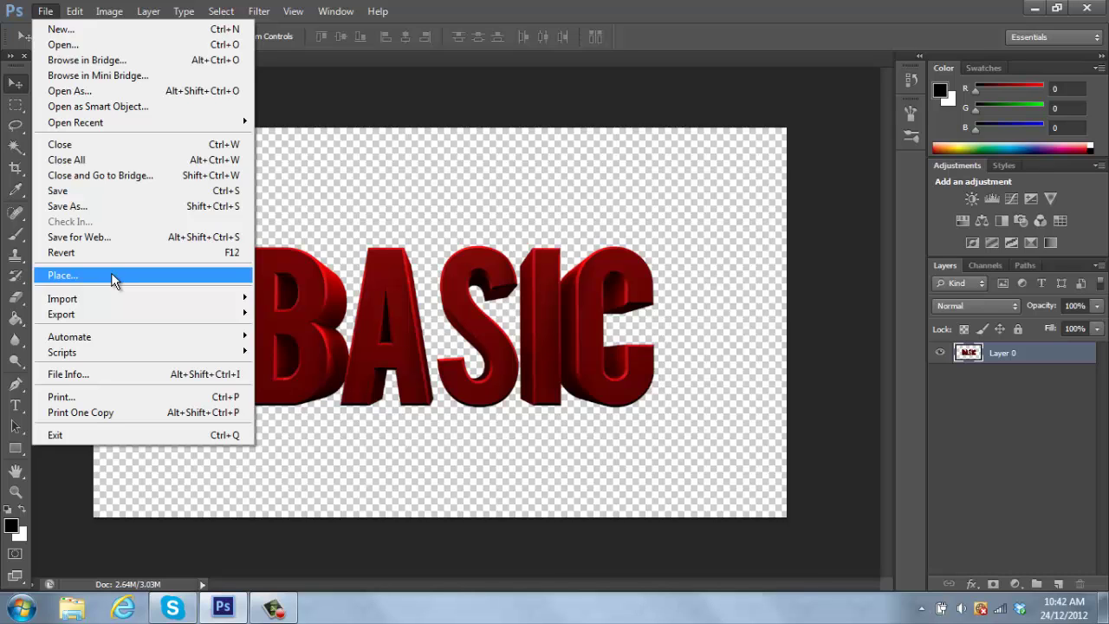
{"action": "left_click", "coordinate": [111, 275]}
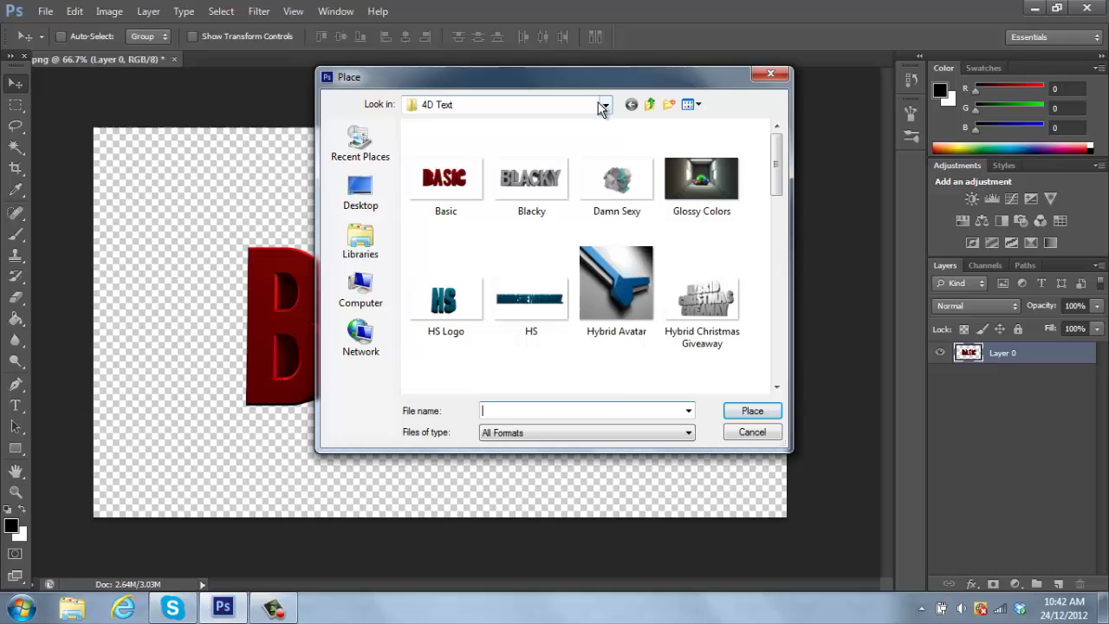
{"action": "left_click", "coordinate": [604, 105]}
{"action": "left_click", "coordinate": [466, 213]}
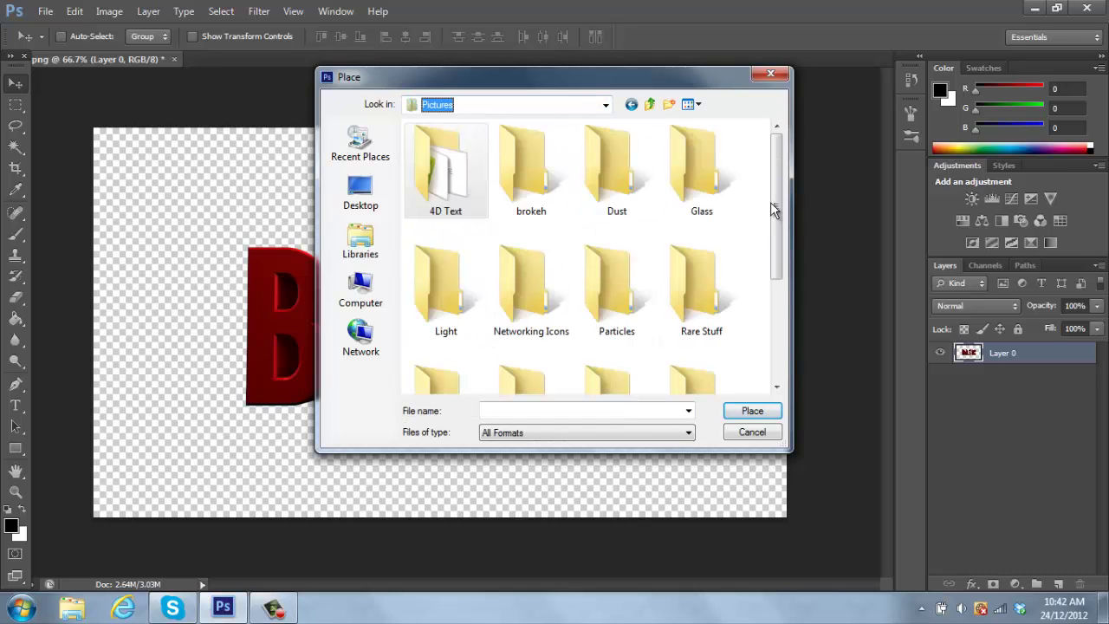
{"action": "scroll", "coordinate": [742, 247], "scroll_direction": "down", "scroll_amount": 3}
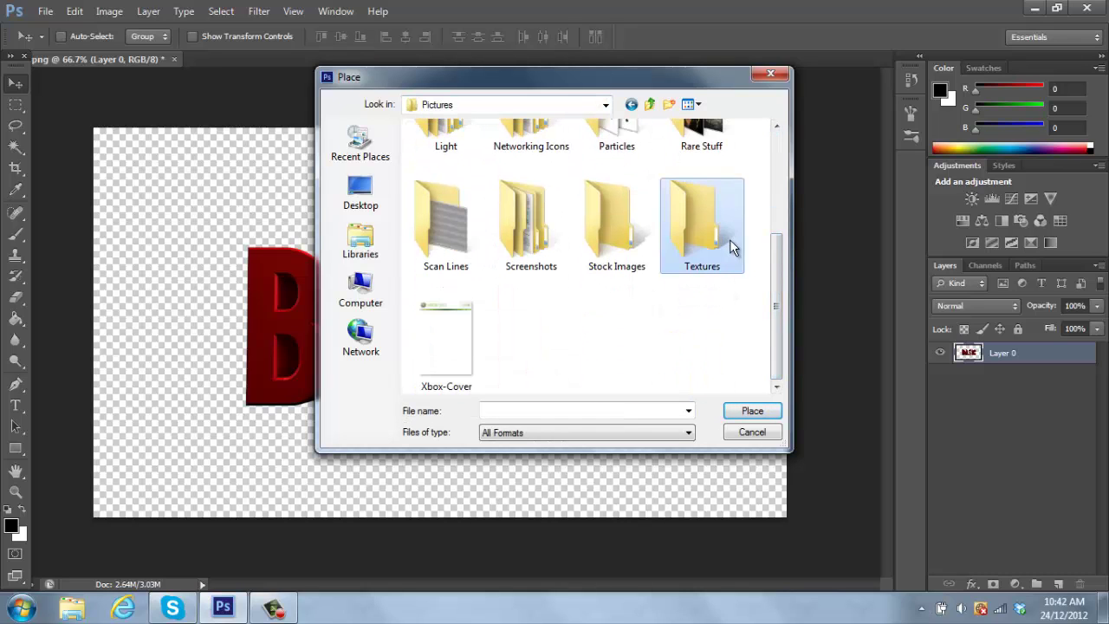
{"action": "double_click", "coordinate": [729, 242]}
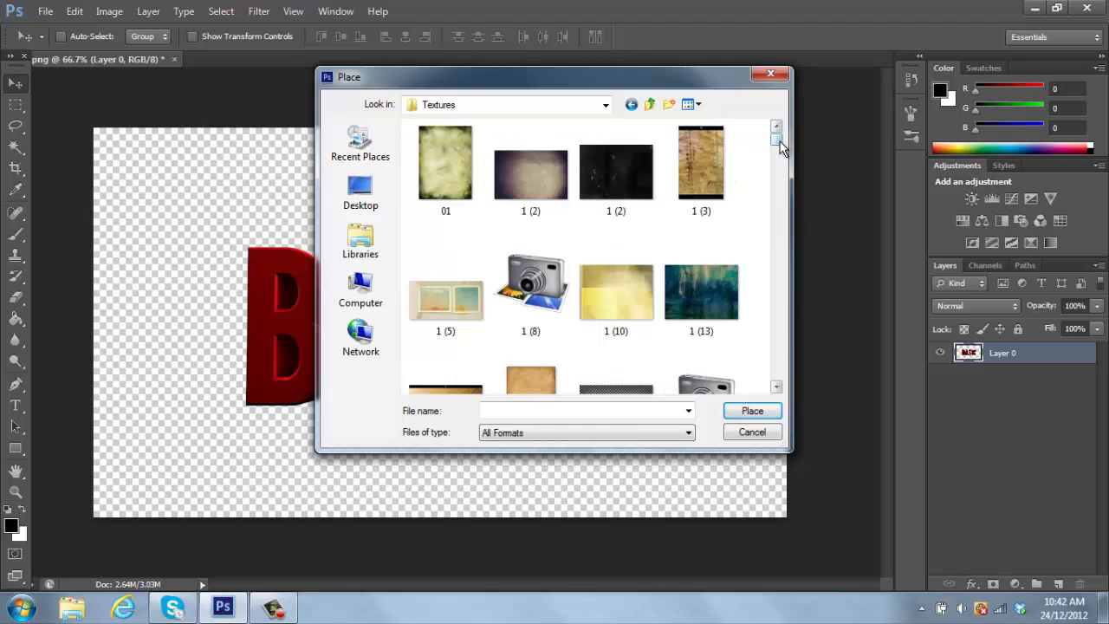
- Place the Katibear-Stock Texture Pack Volume 1 (1) file into the document
{"action": "left_click_drag", "start_coordinate": [780, 142], "coordinate": [780, 153]}
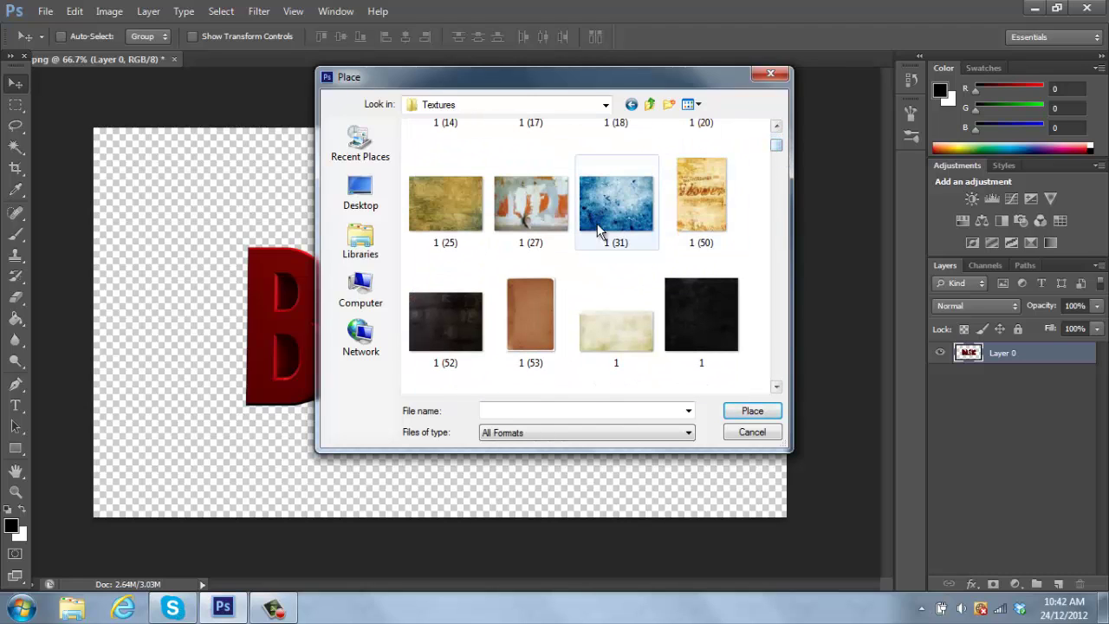
{"action": "left_click", "coordinate": [624, 198]}
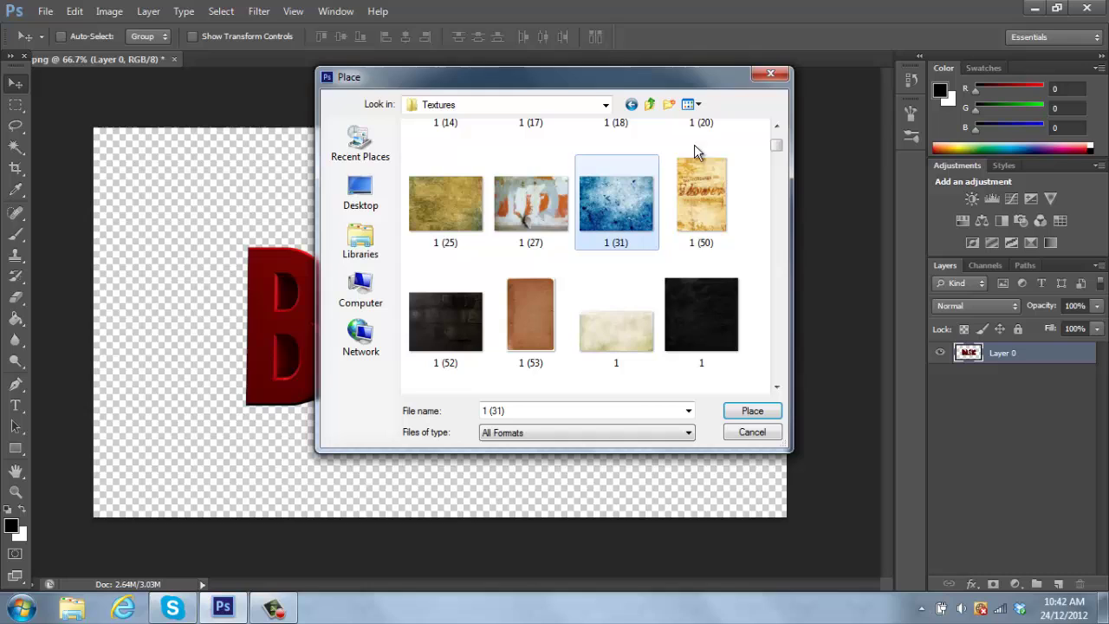
{"action": "left_click_drag", "start_coordinate": [777, 145], "coordinate": [787, 241]}
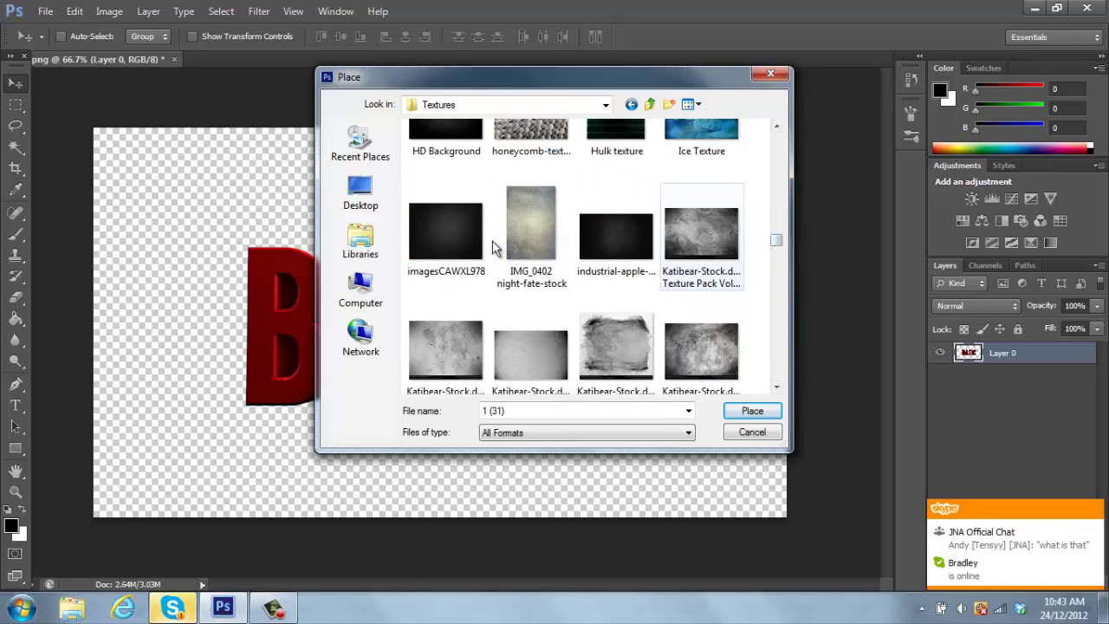
{"action": "left_click", "coordinate": [697, 243]}
{"action": "left_click", "coordinate": [751, 411]}
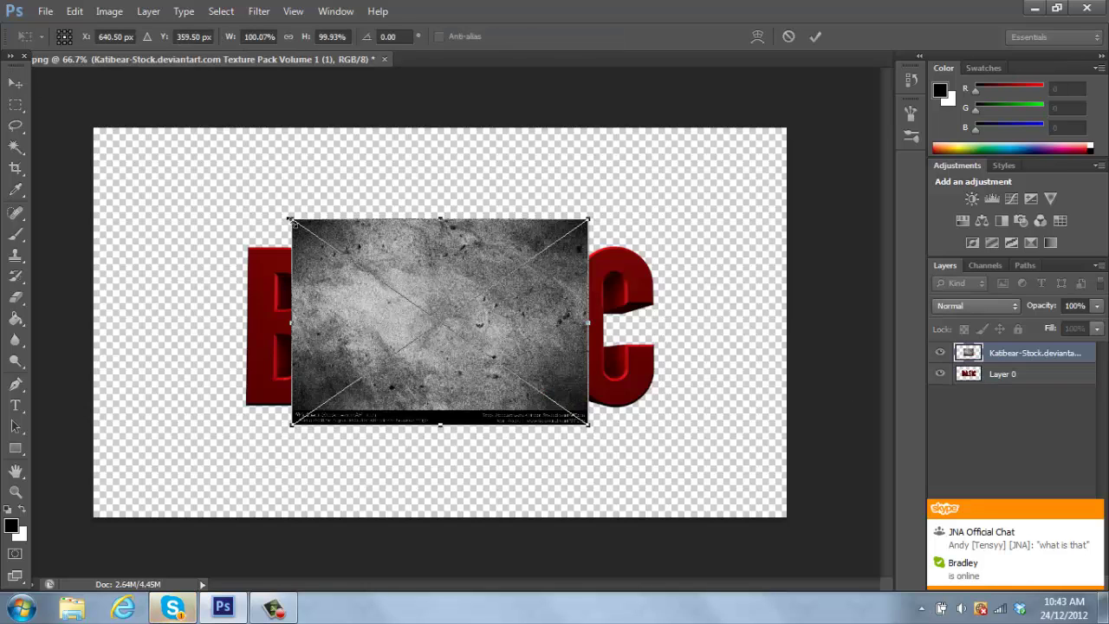
- Enlarge the placed texture to about 146% over the letters, commit and rasterize it
{"action": "left_click_drag", "start_coordinate": [292, 220], "coordinate": [178, 140]}
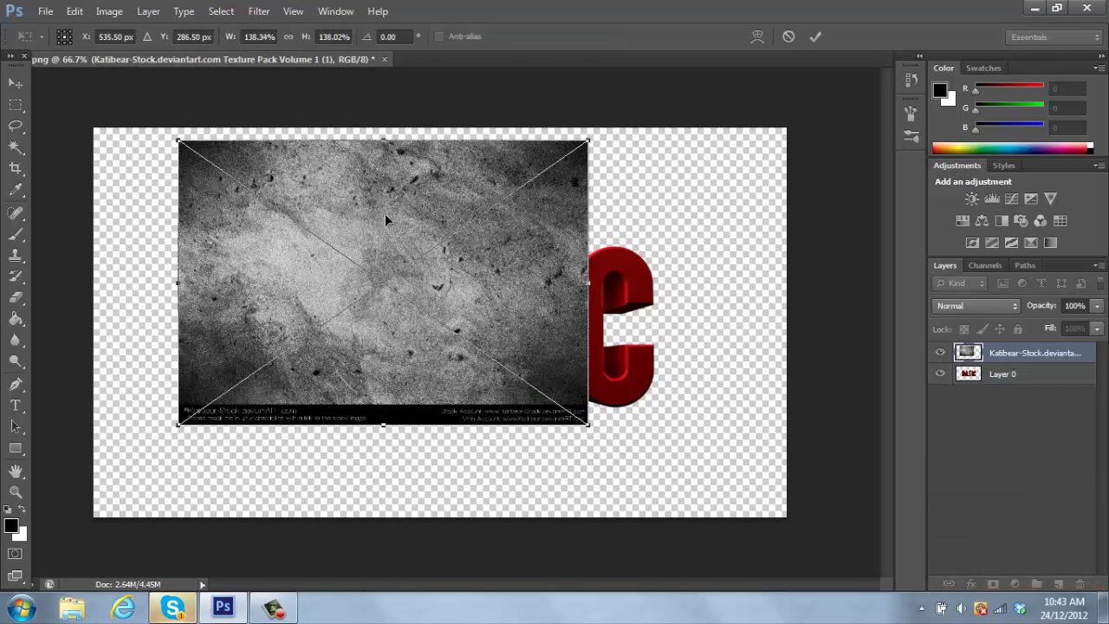
{"action": "left_click_drag", "start_coordinate": [385, 220], "coordinate": [435, 279]}
{"action": "left_click_drag", "start_coordinate": [654, 218], "coordinate": [687, 197]}
{"action": "left_click", "coordinate": [16, 319]}
{"action": "left_click", "coordinate": [493, 238]}
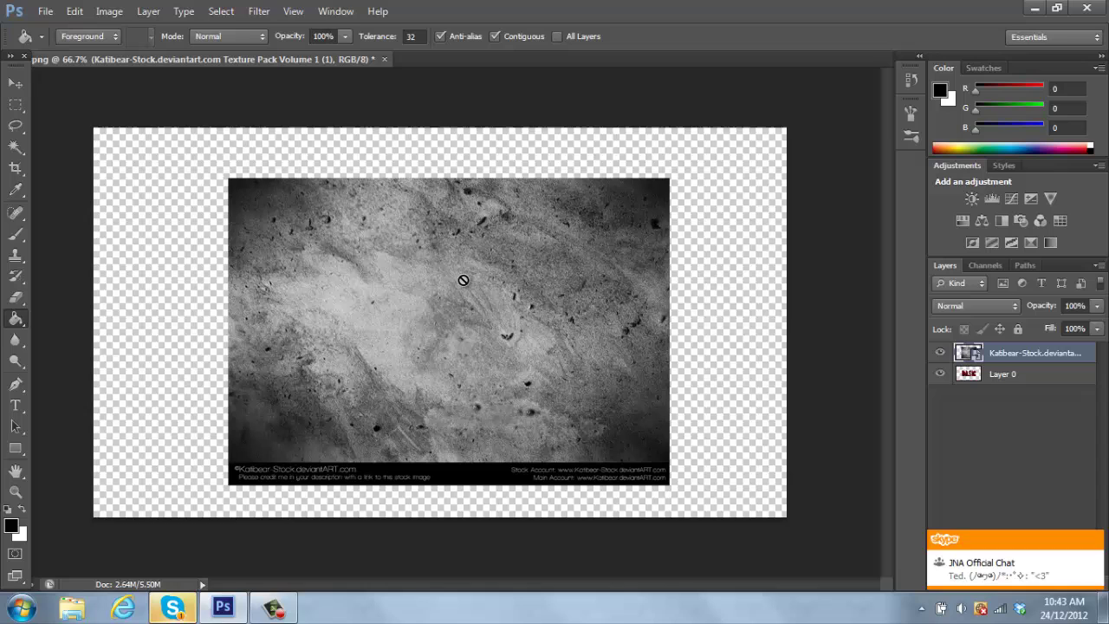
{"action": "left_click", "coordinate": [487, 279]}
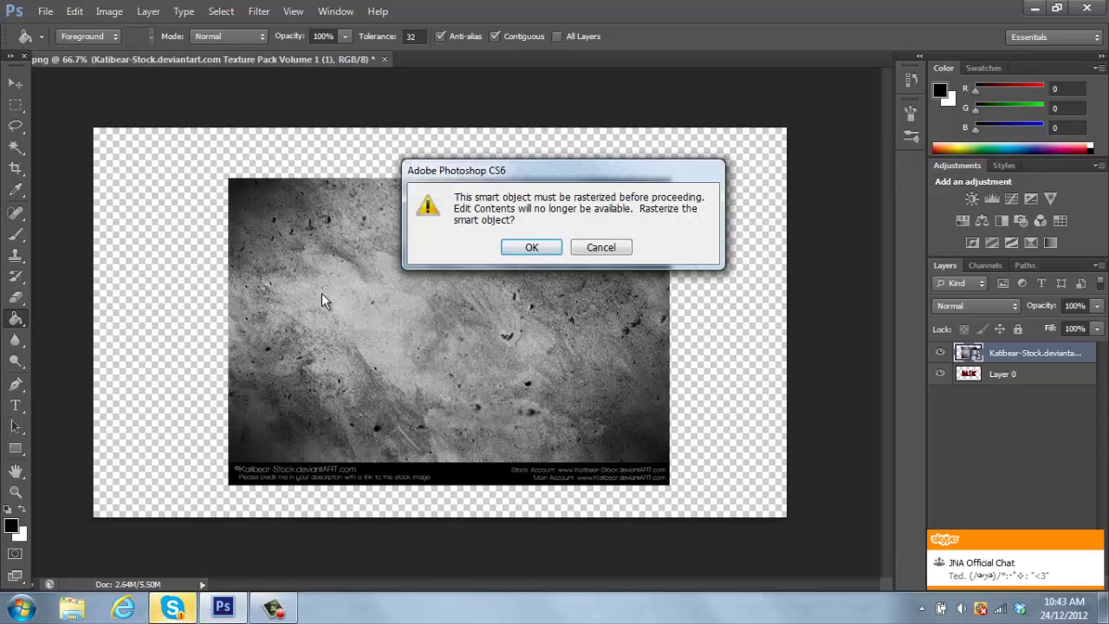
{"action": "left_click", "coordinate": [529, 249]}
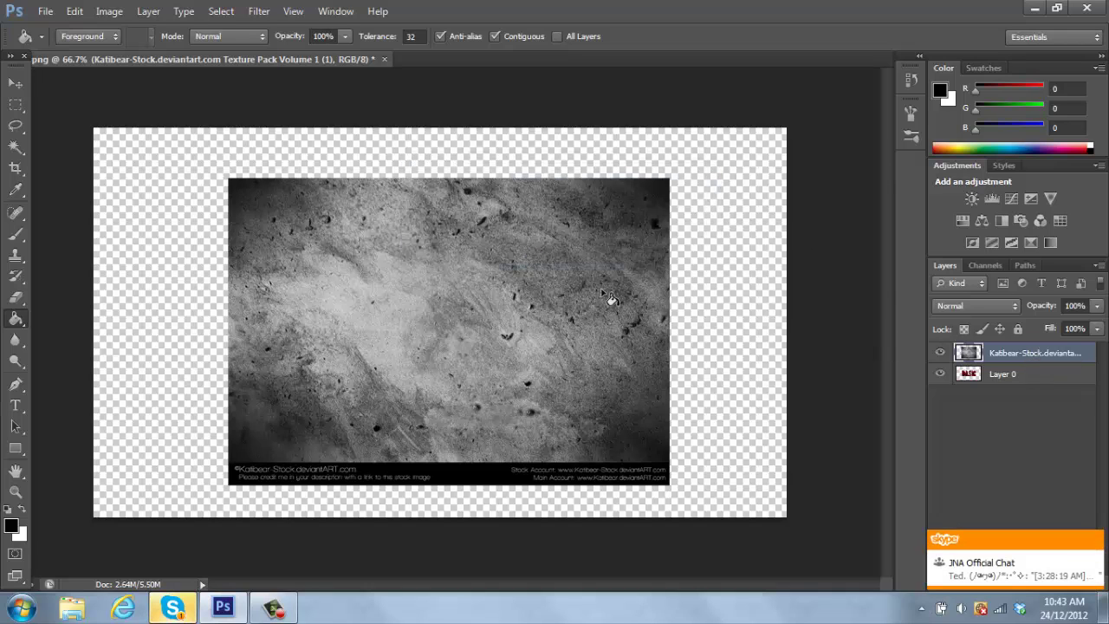
- Clip the texture layer to the BASIC text with Overlay blending at 73% opacity
{"action": "right_click", "coordinate": [1090, 354]}
{"action": "left_click", "coordinate": [887, 222]}
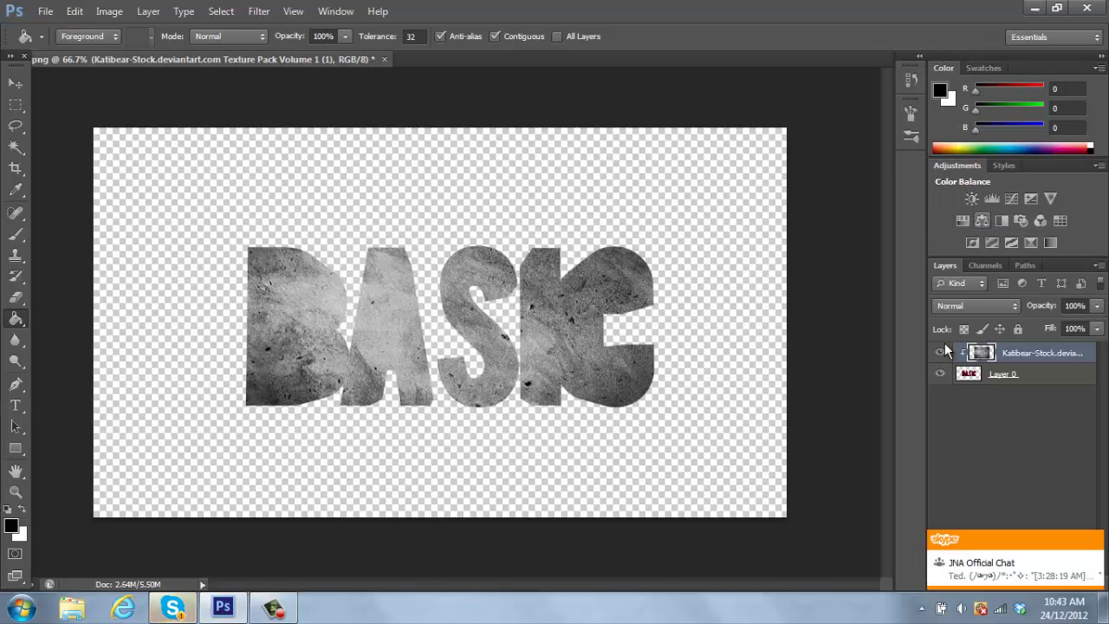
{"action": "left_click", "coordinate": [970, 306]}
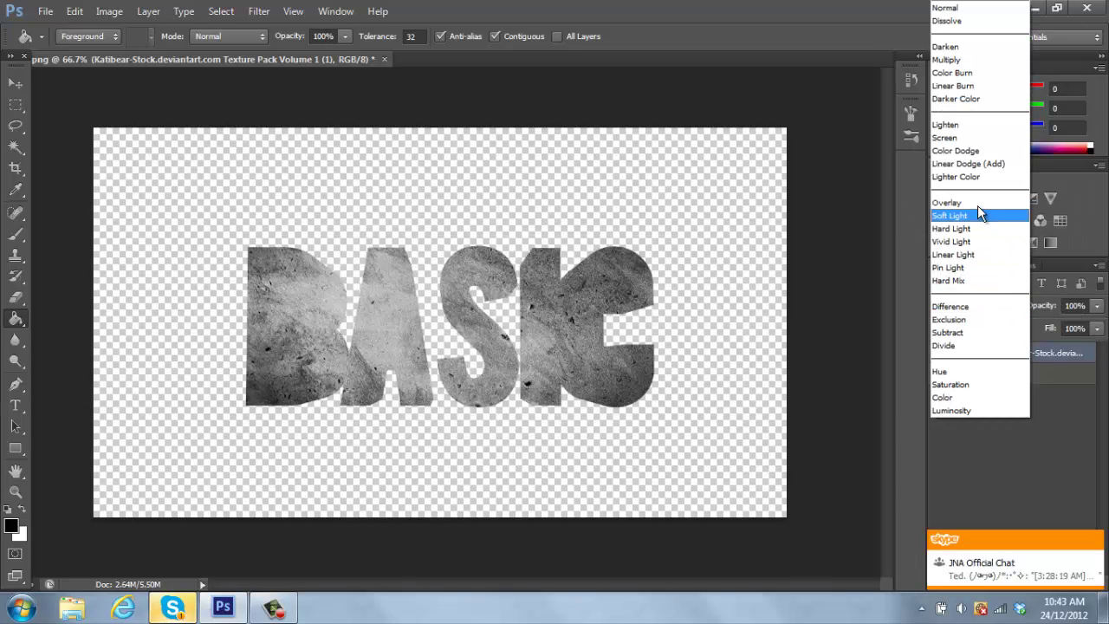
{"action": "key", "text": "Escape"}
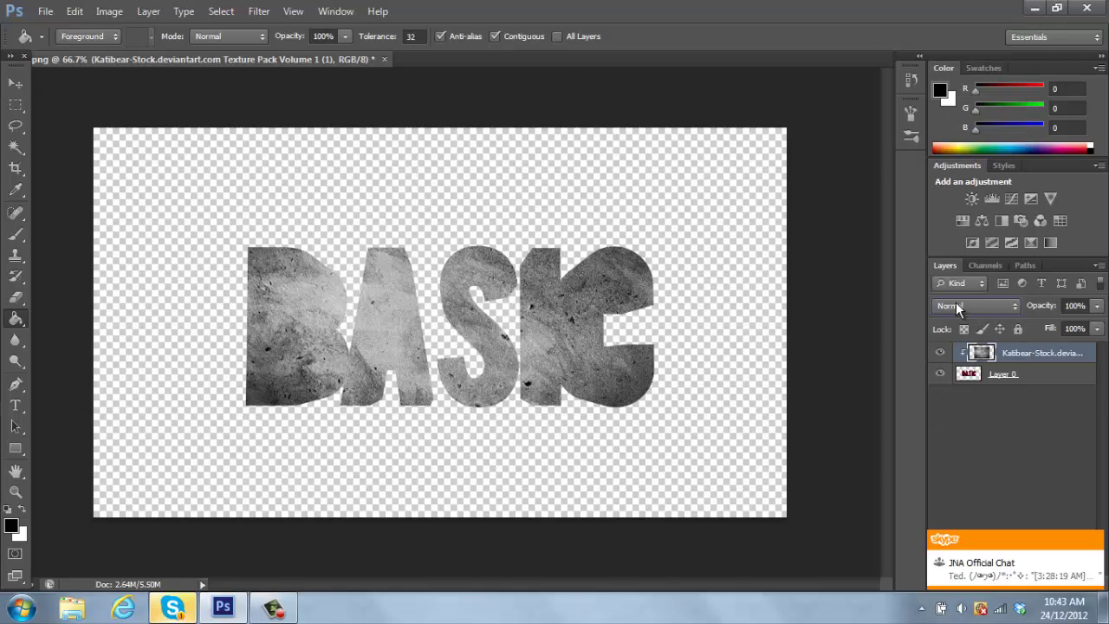
{"action": "left_click", "coordinate": [956, 306]}
{"action": "left_click", "coordinate": [959, 198]}
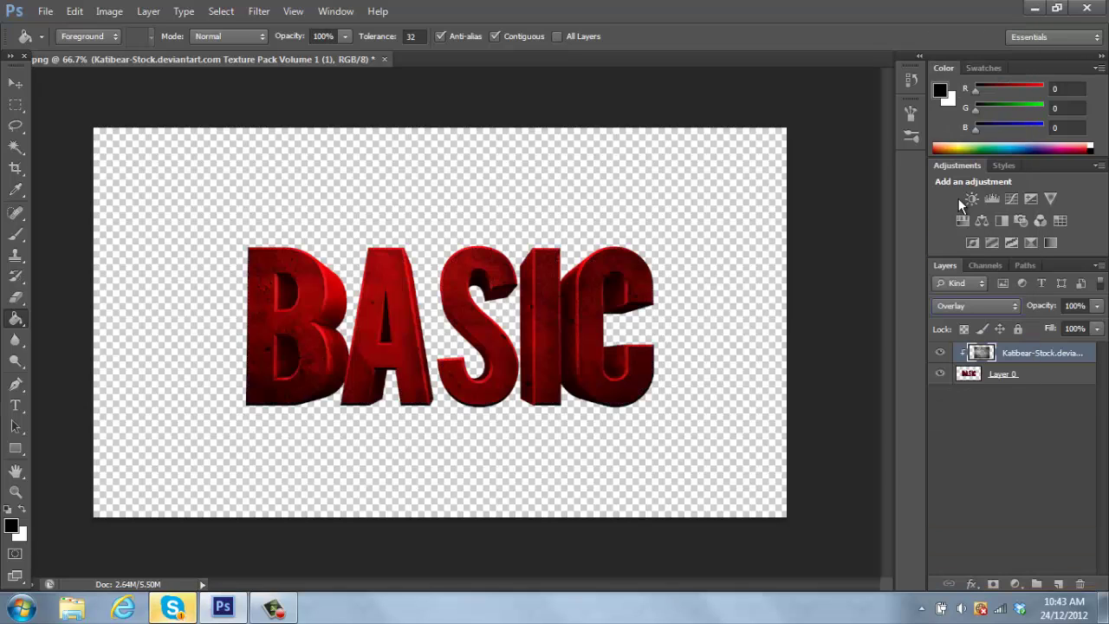
{"action": "key", "text": "v"}
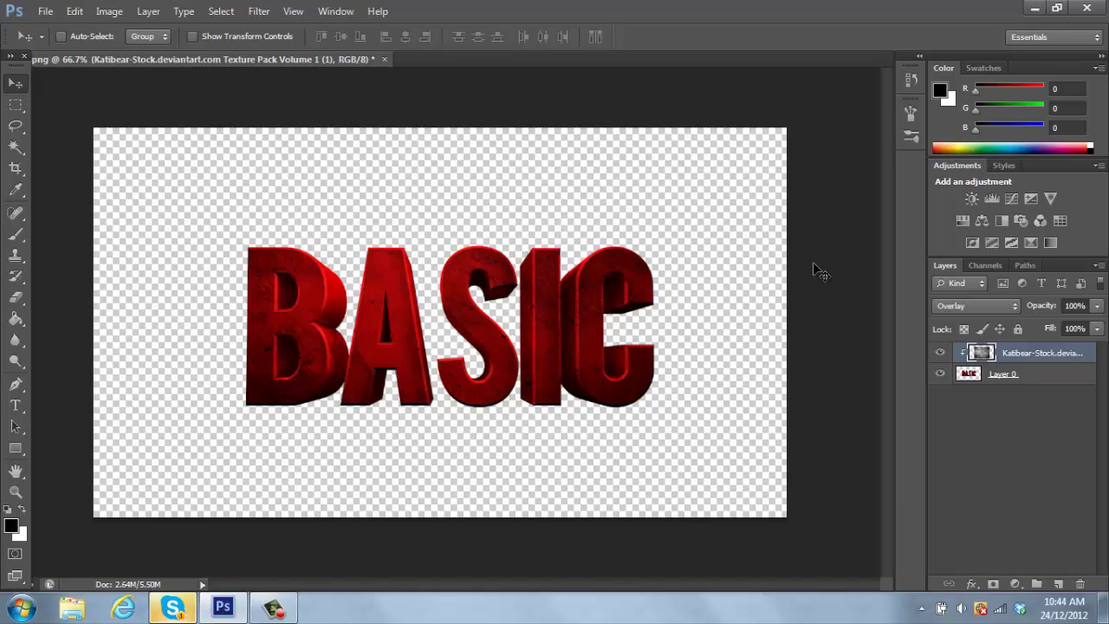
{"action": "left_click", "coordinate": [1096, 309]}
{"action": "left_click_drag", "start_coordinate": [1053, 327], "coordinate": [1081, 322]}
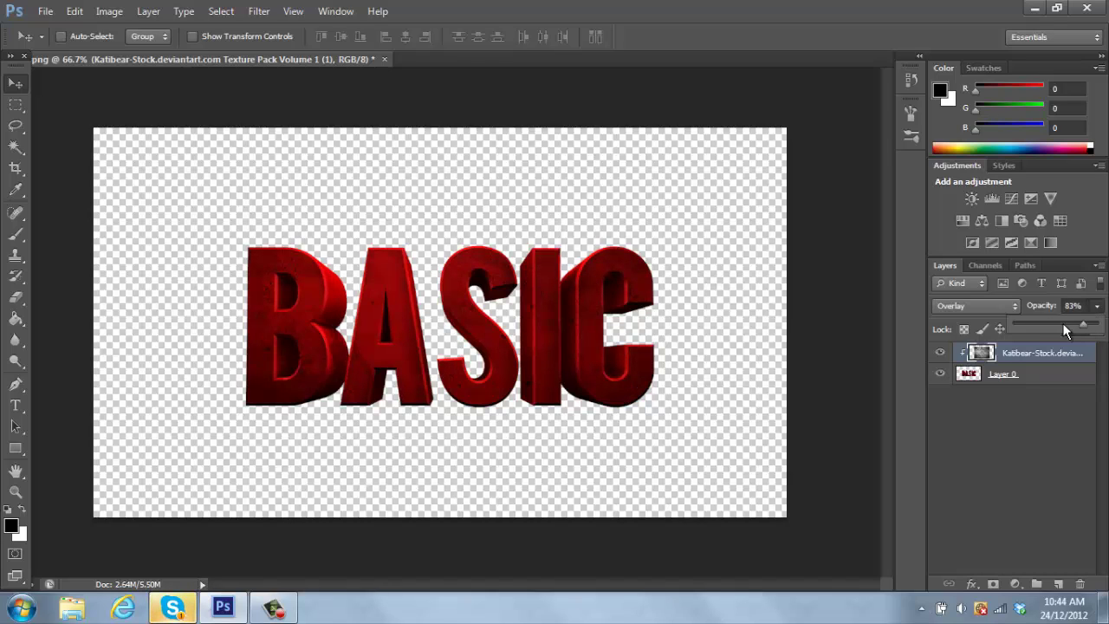
{"action": "left_click", "coordinate": [1056, 355]}
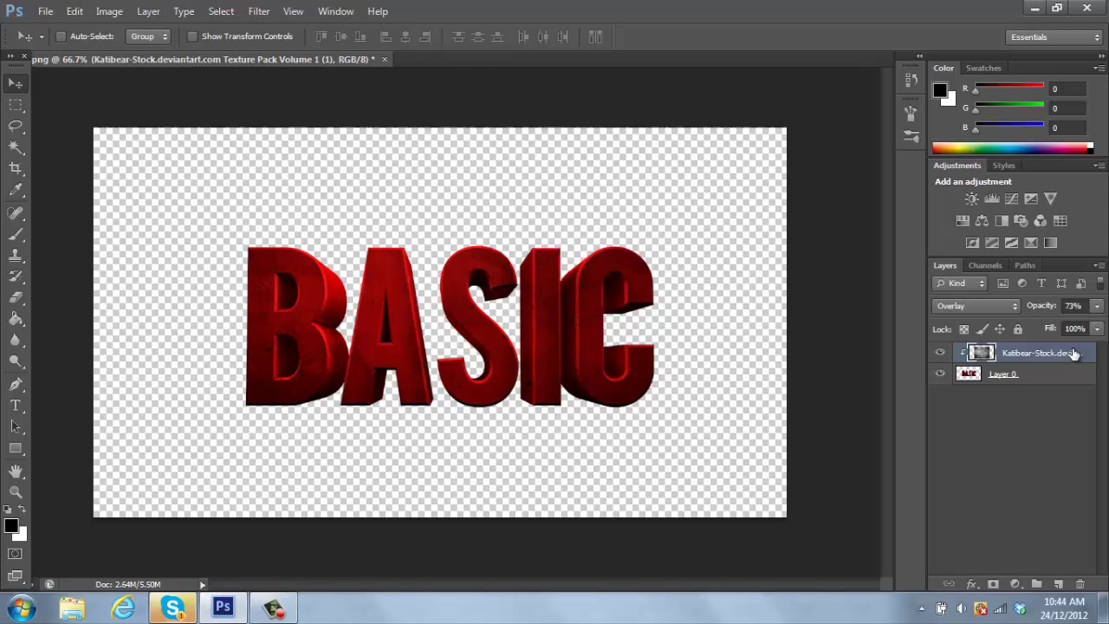
- Place the Texture (2) - Copy file, then discard it with Don't Place
{"action": "left_click", "coordinate": [45, 12]}
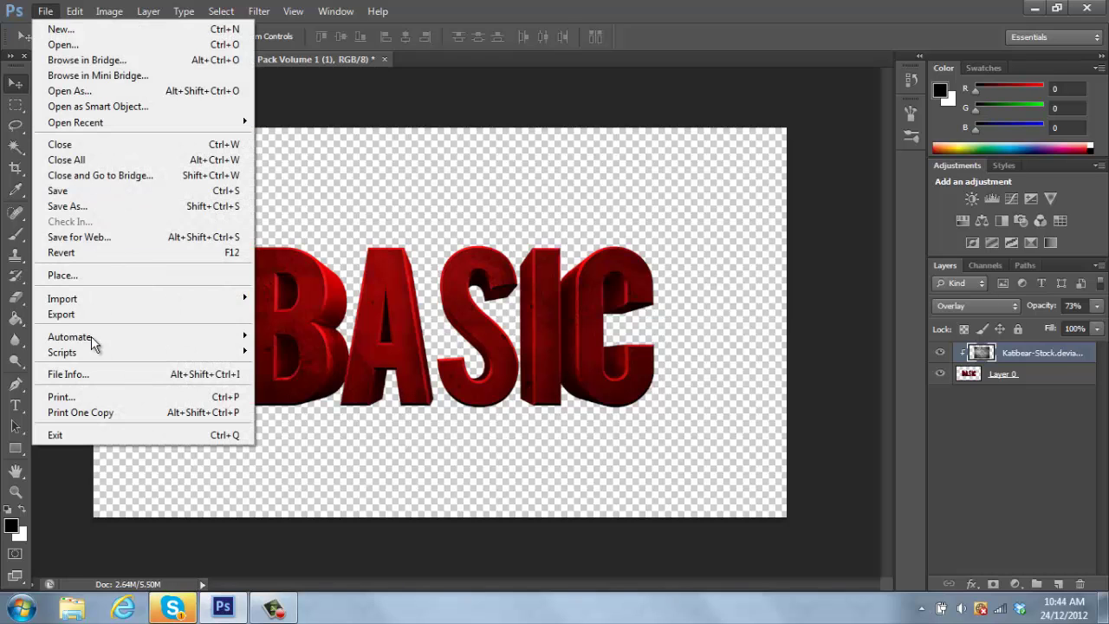
{"action": "left_click", "coordinate": [87, 287]}
{"action": "left_click_drag", "start_coordinate": [777, 140], "coordinate": [778, 304]}
{"action": "left_click", "coordinate": [594, 196]}
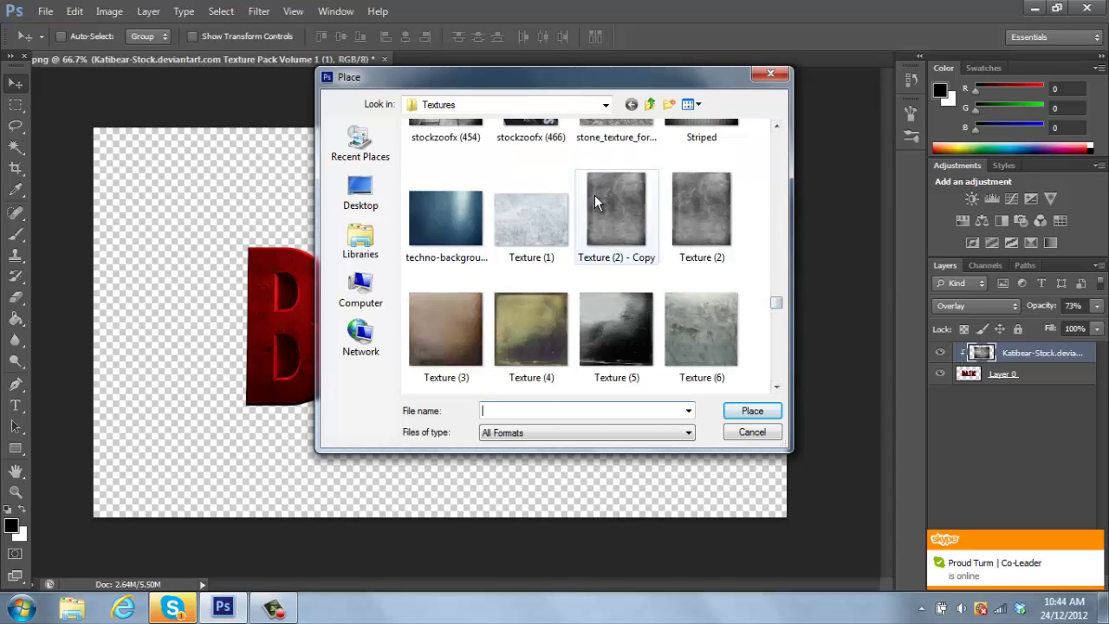
{"action": "left_click", "coordinate": [751, 411]}
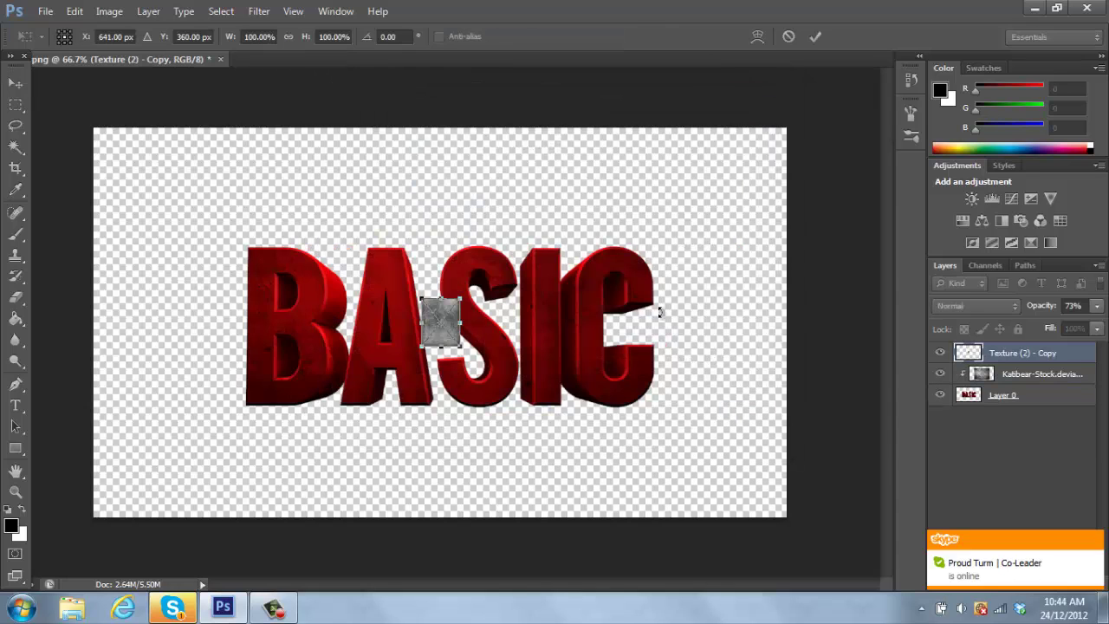
{"action": "left_click", "coordinate": [16, 319]}
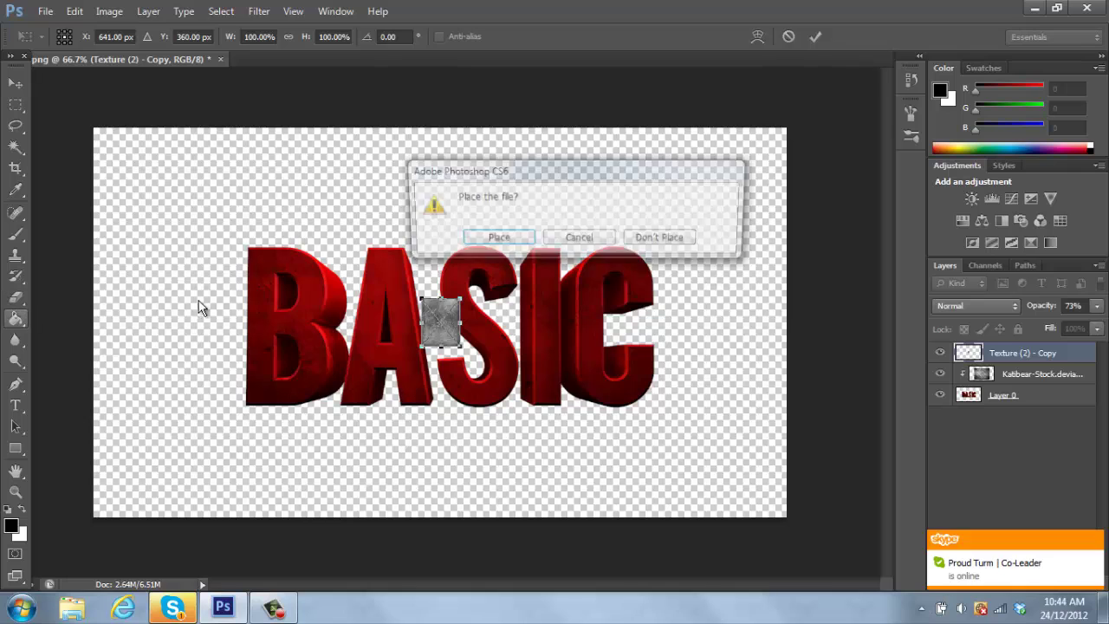
{"action": "left_click", "coordinate": [677, 240]}
- Start File > Place again and scroll the Textures file list
{"action": "left_click", "coordinate": [45, 10]}
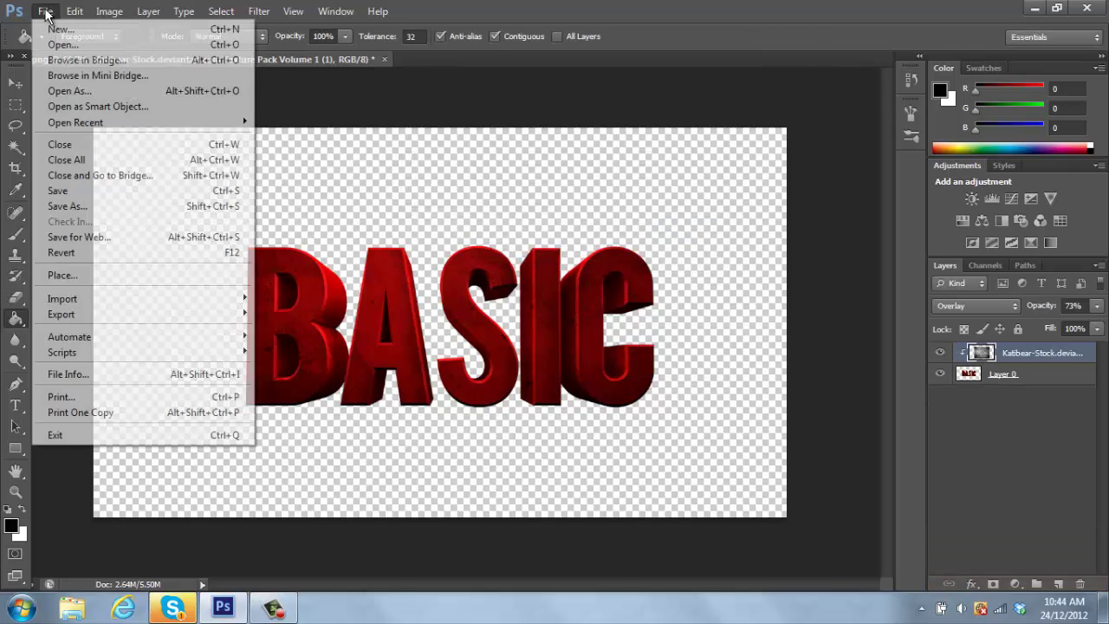
{"action": "left_click", "coordinate": [99, 272]}
{"action": "left_click_drag", "start_coordinate": [782, 148], "coordinate": [778, 355]}
- Place the wallpaper-2251751 texture, commit it and rasterize the layer
{"action": "left_click", "coordinate": [715, 294]}
{"action": "left_click", "coordinate": [753, 411]}
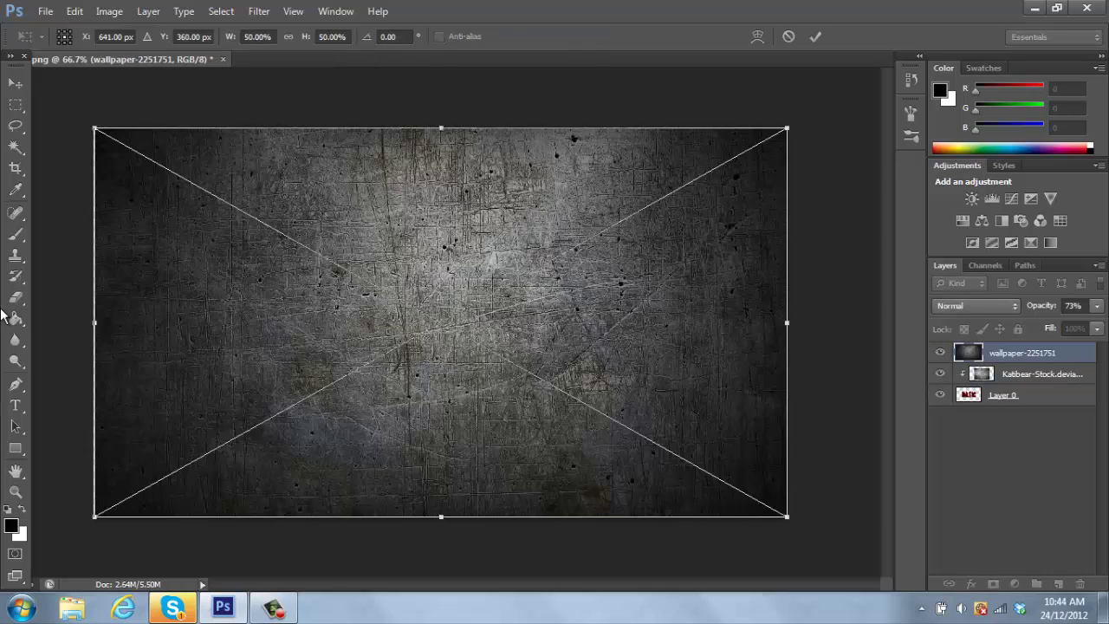
{"action": "left_click", "coordinate": [15, 318]}
{"action": "left_click", "coordinate": [491, 244]}
{"action": "left_click", "coordinate": [494, 282]}
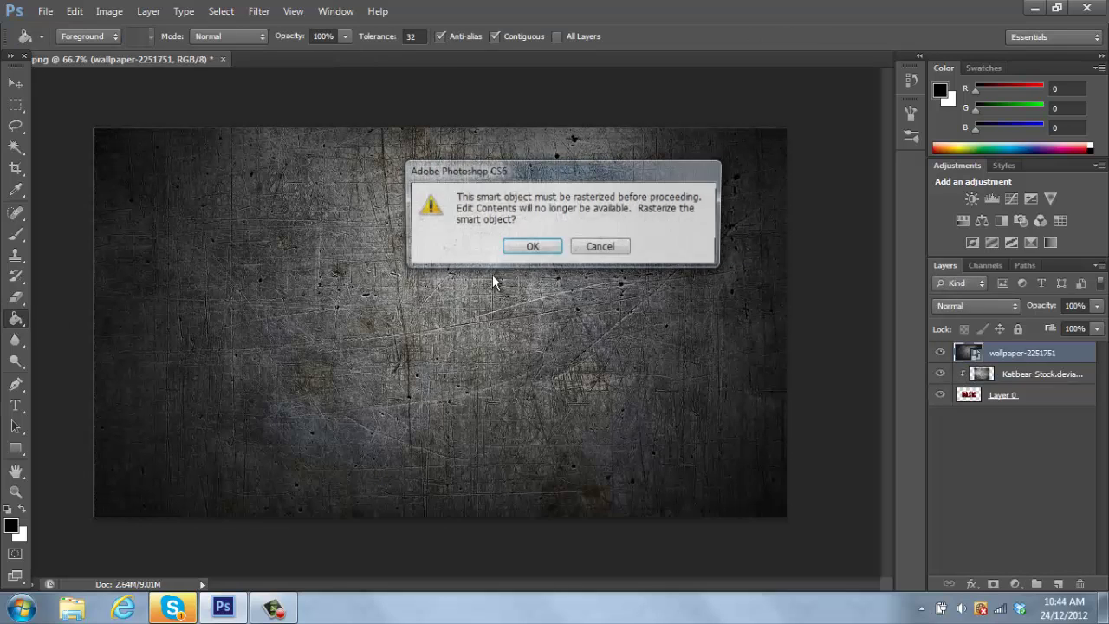
{"action": "key", "text": "Return"}
- Clip the wallpaper layer to the BASIC text with Overlay blending at 42% opacity
{"action": "right_click", "coordinate": [1073, 366]}
{"action": "left_click", "coordinate": [927, 227]}
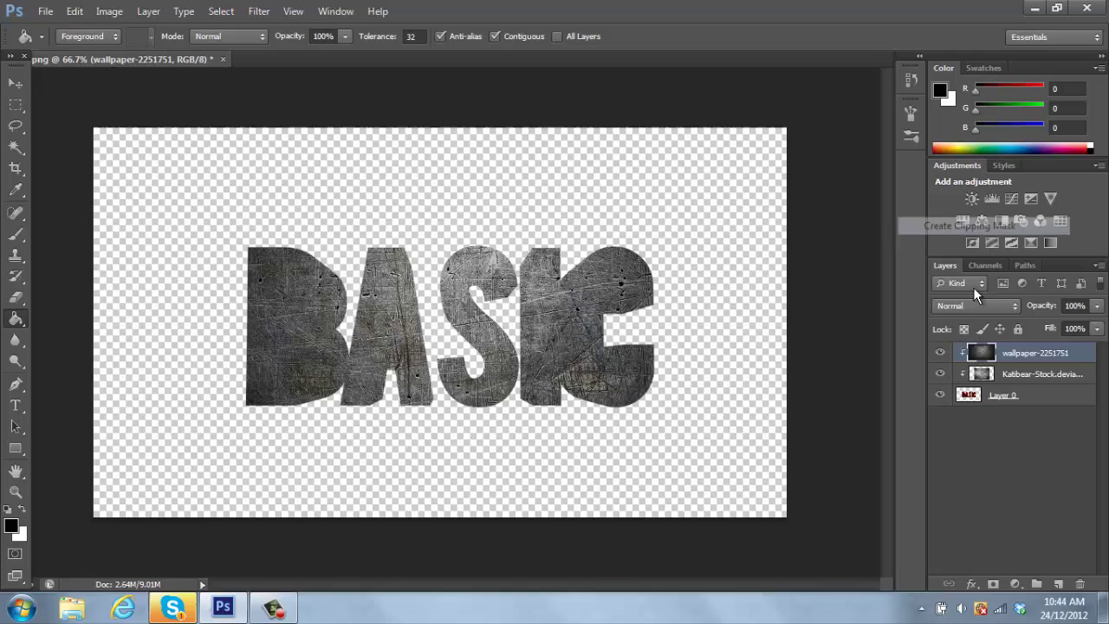
{"action": "left_click", "coordinate": [977, 305]}
{"action": "left_click", "coordinate": [980, 203]}
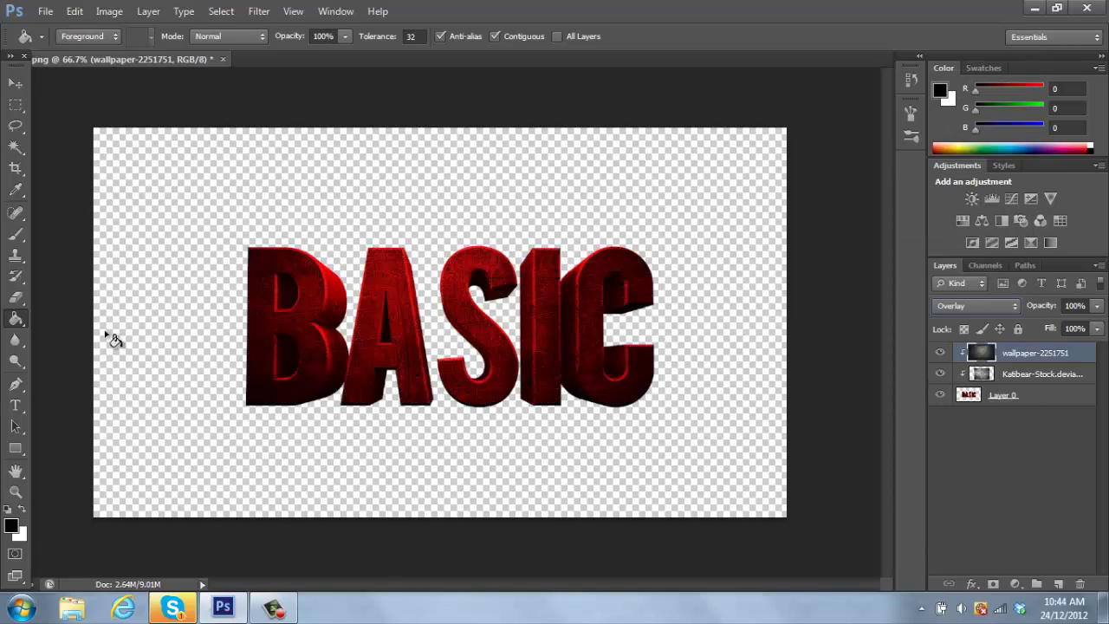
{"action": "left_click", "coordinate": [1098, 329]}
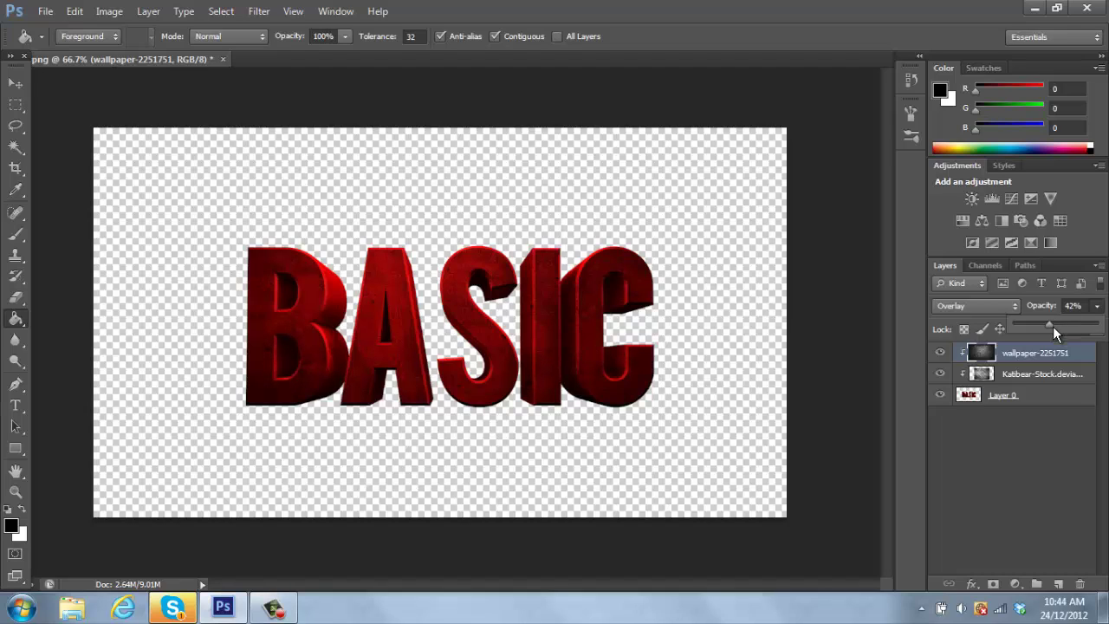
{"action": "left_click", "coordinate": [1067, 356]}
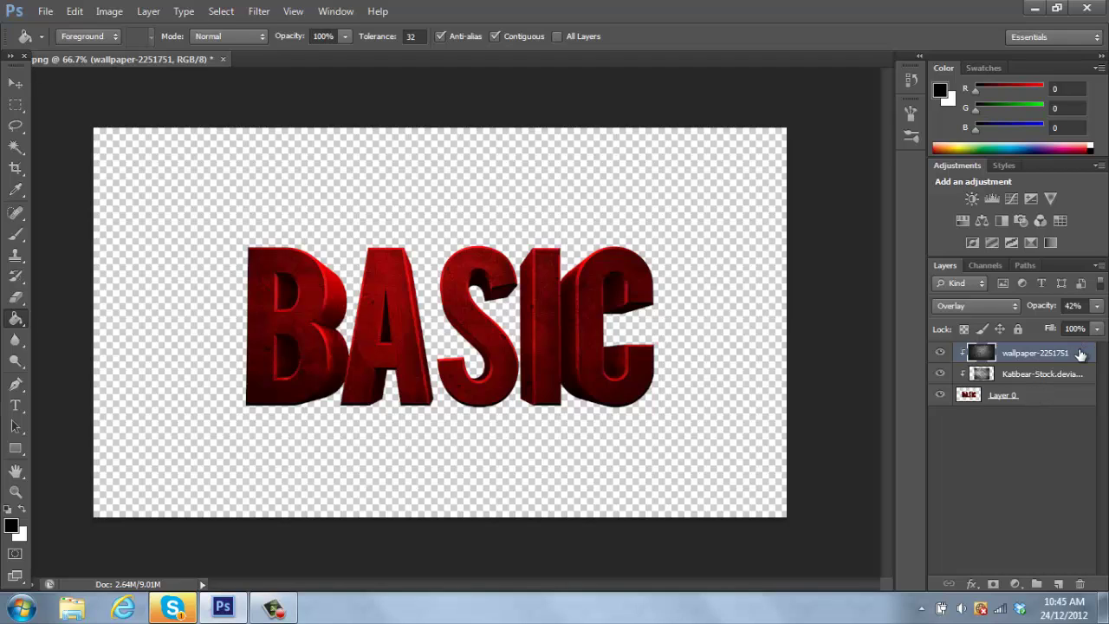
- Merge all three layers into one and nudge the BASIC text down and right
{"action": "left_click", "coordinate": [1043, 397], "text": "shift"}
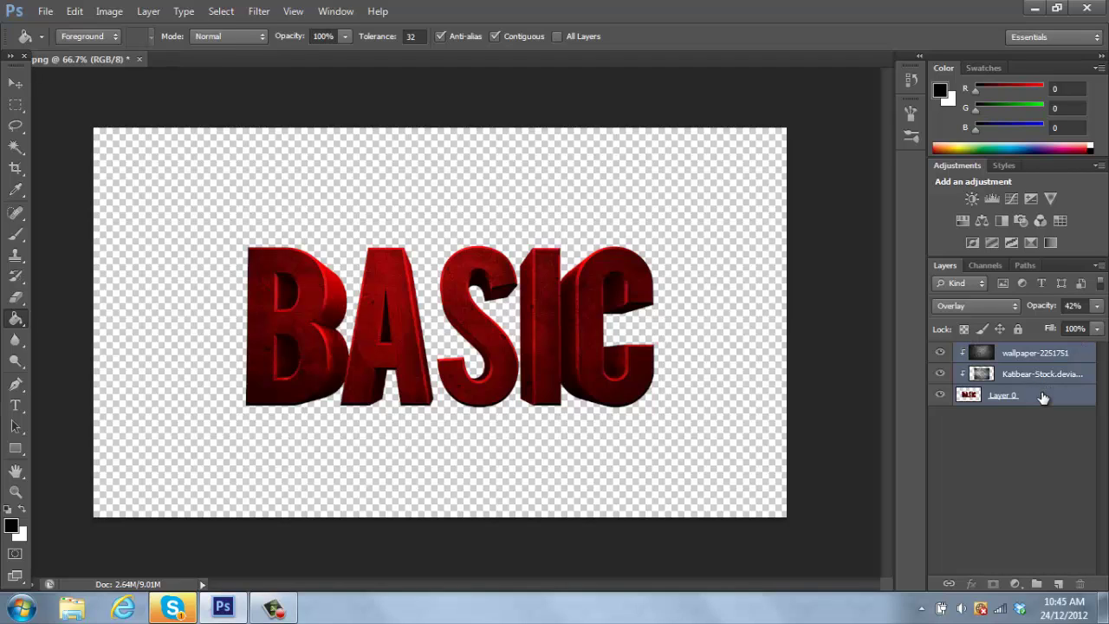
{"action": "right_click", "coordinate": [1043, 395]}
{"action": "left_click", "coordinate": [969, 398]}
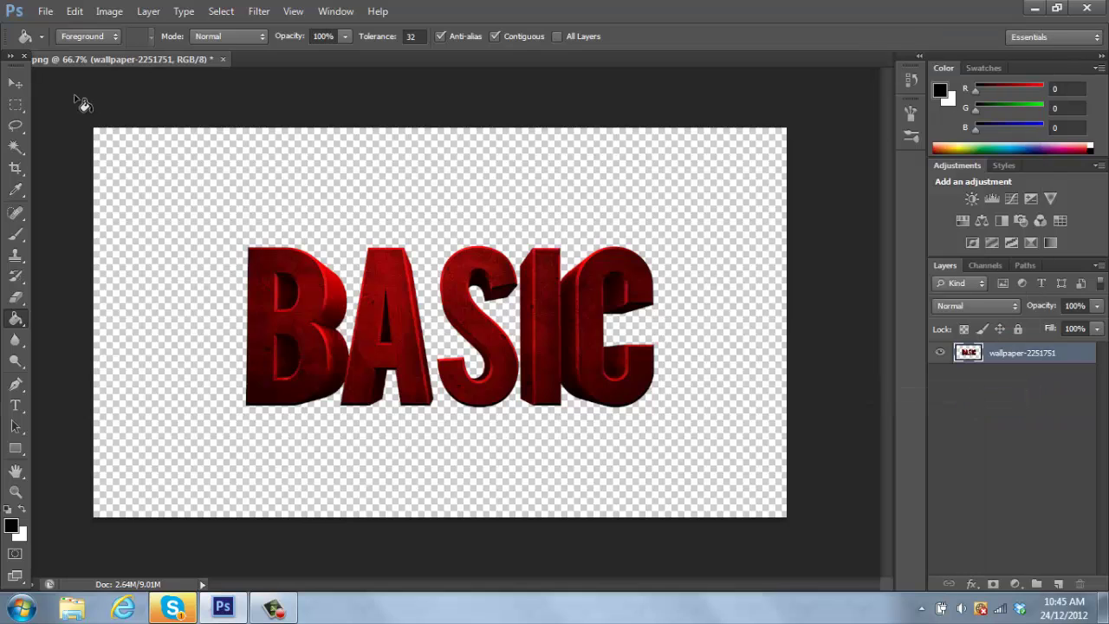
{"action": "left_click", "coordinate": [16, 84]}
{"action": "left_click_drag", "start_coordinate": [400, 380], "coordinate": [449, 338]}
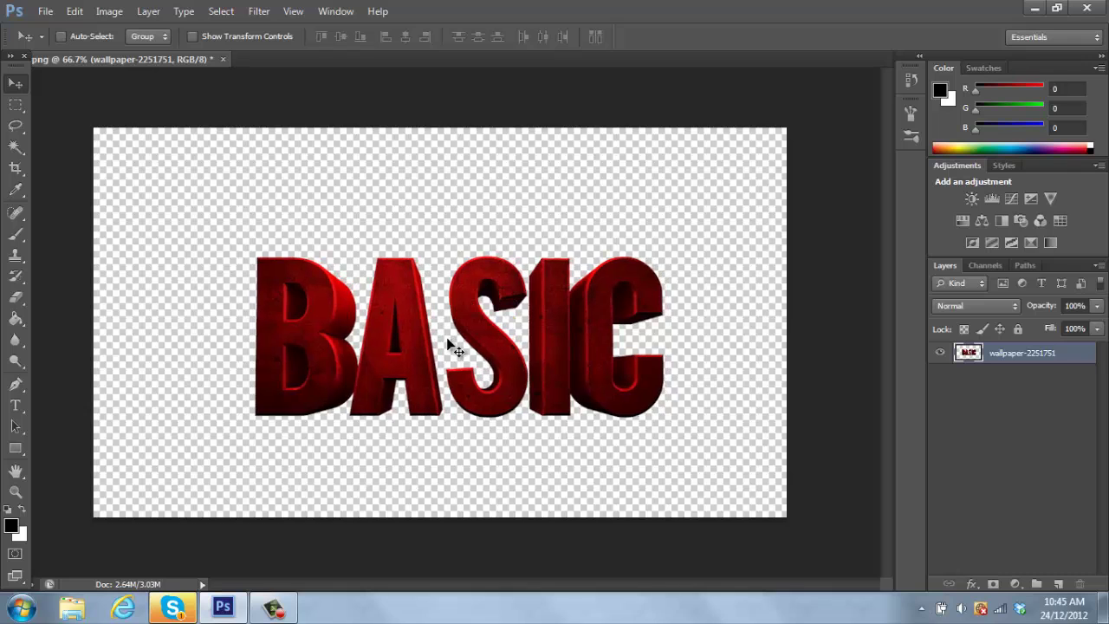
- Add an Inner Glow in Overlay mode at 100% opacity, size 24 px
{"action": "double_click", "coordinate": [1076, 364]}
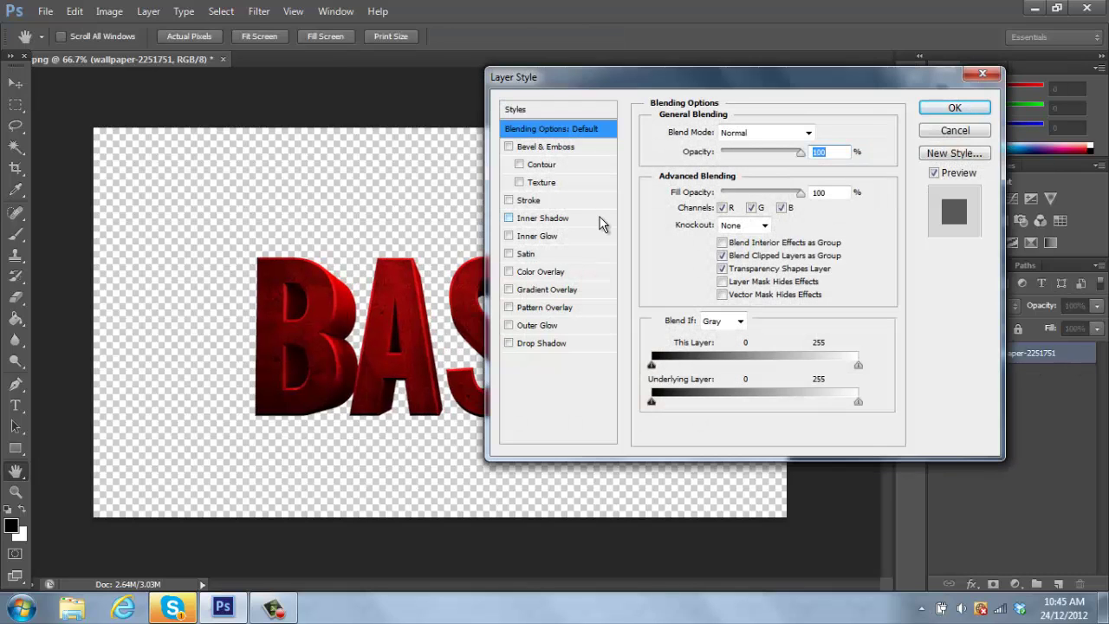
{"action": "left_click", "coordinate": [510, 289]}
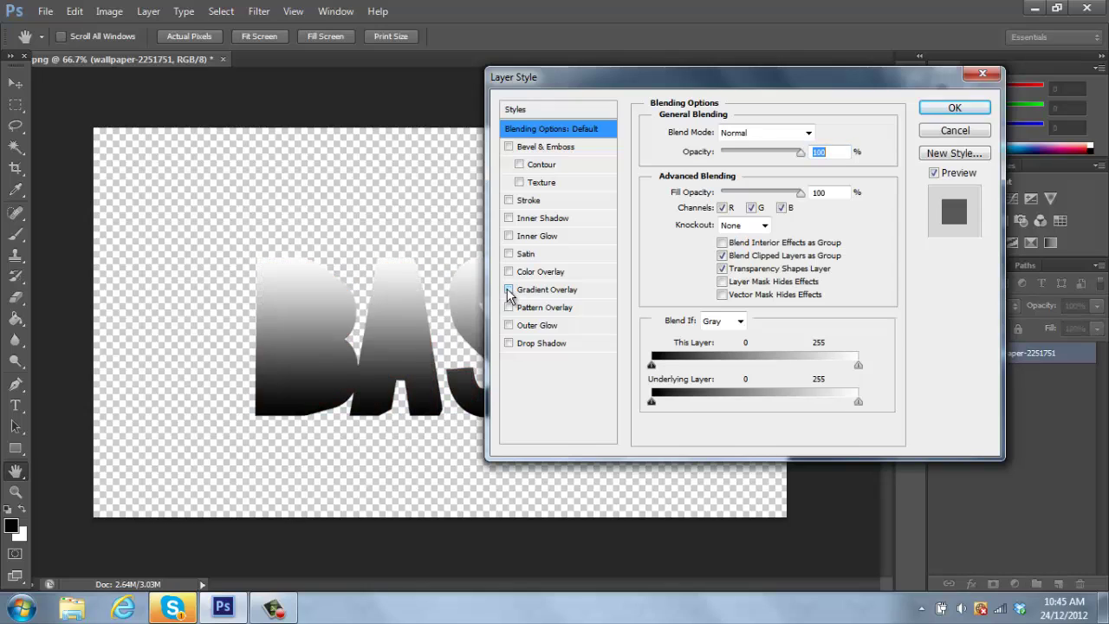
{"action": "left_click", "coordinate": [510, 289]}
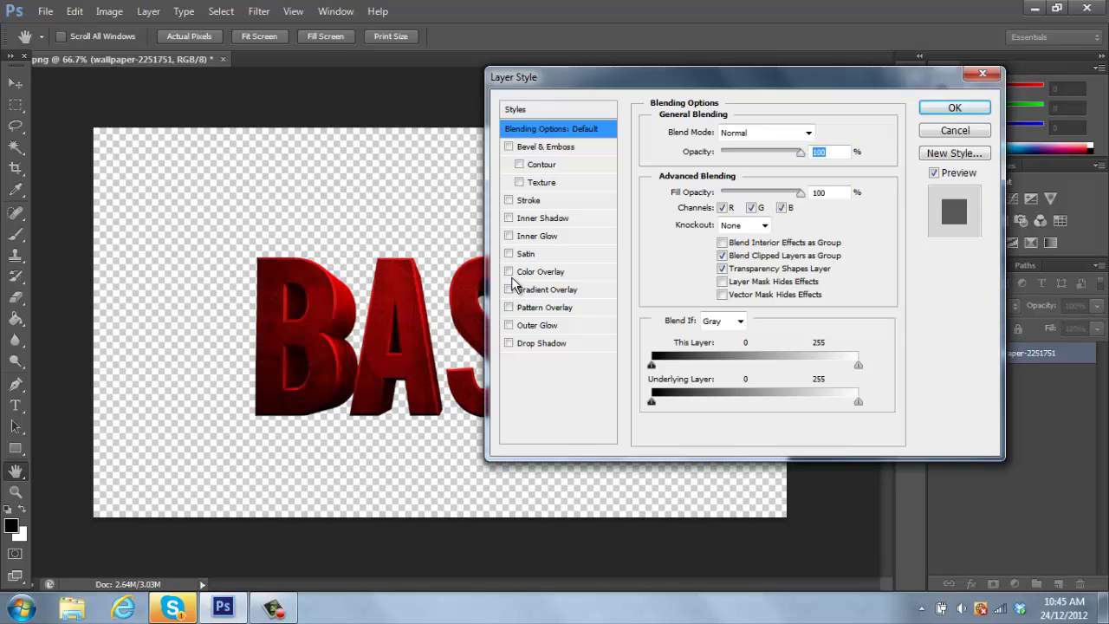
{"action": "left_click", "coordinate": [510, 344]}
{"action": "left_click", "coordinate": [511, 343]}
{"action": "left_click", "coordinate": [509, 236]}
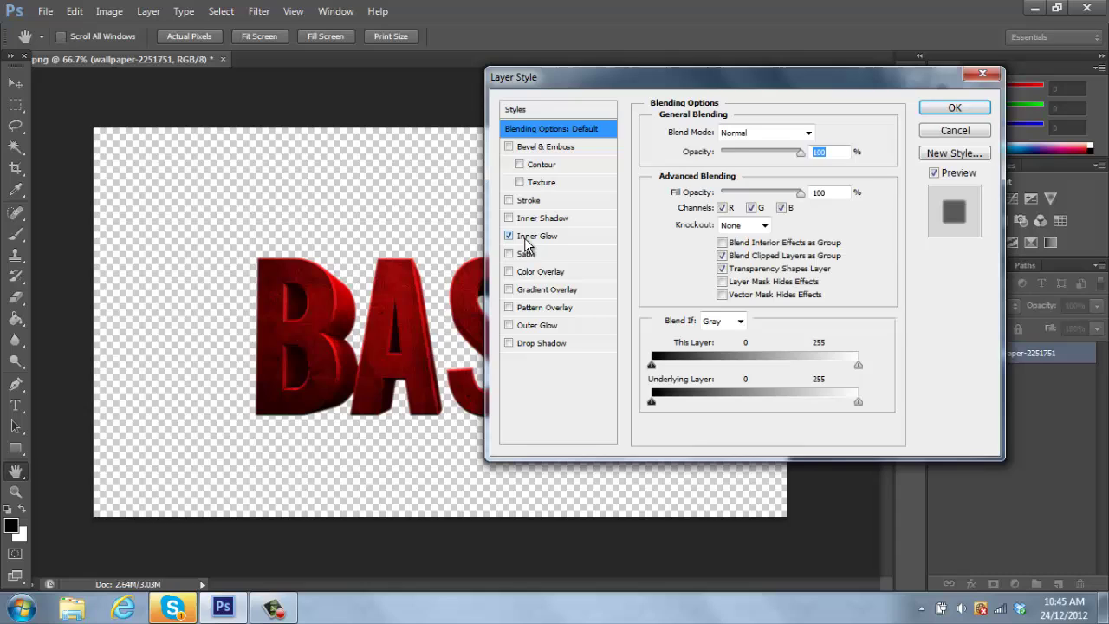
{"action": "left_click", "coordinate": [539, 237]}
{"action": "left_click_drag", "start_coordinate": [770, 156], "coordinate": [792, 156]}
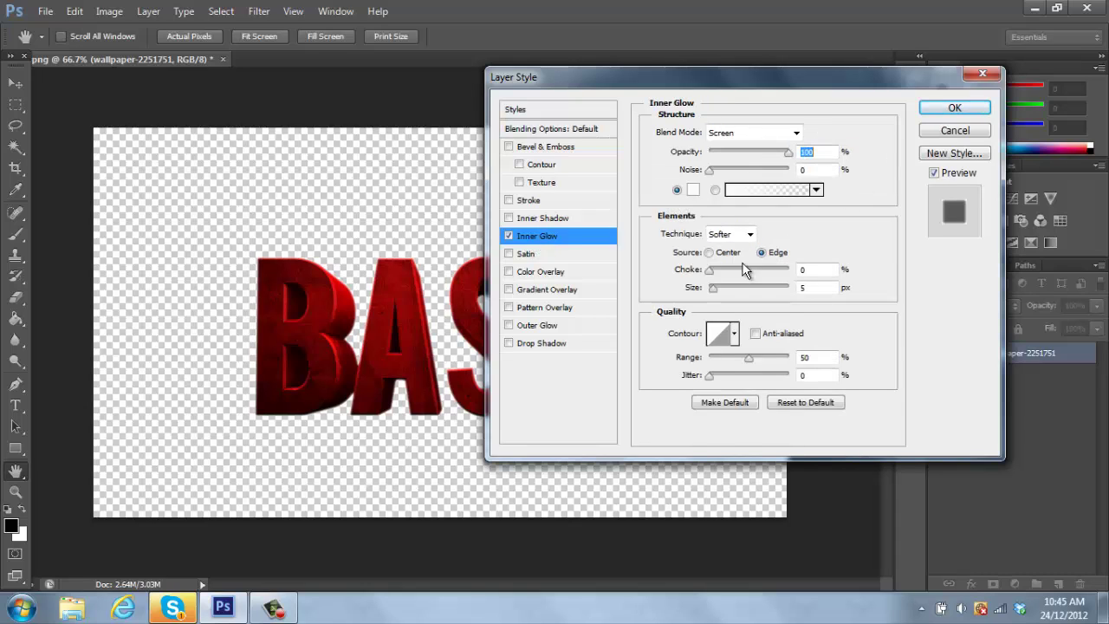
{"action": "left_click_drag", "start_coordinate": [722, 291], "coordinate": [722, 291]}
{"action": "left_click", "coordinate": [797, 132]}
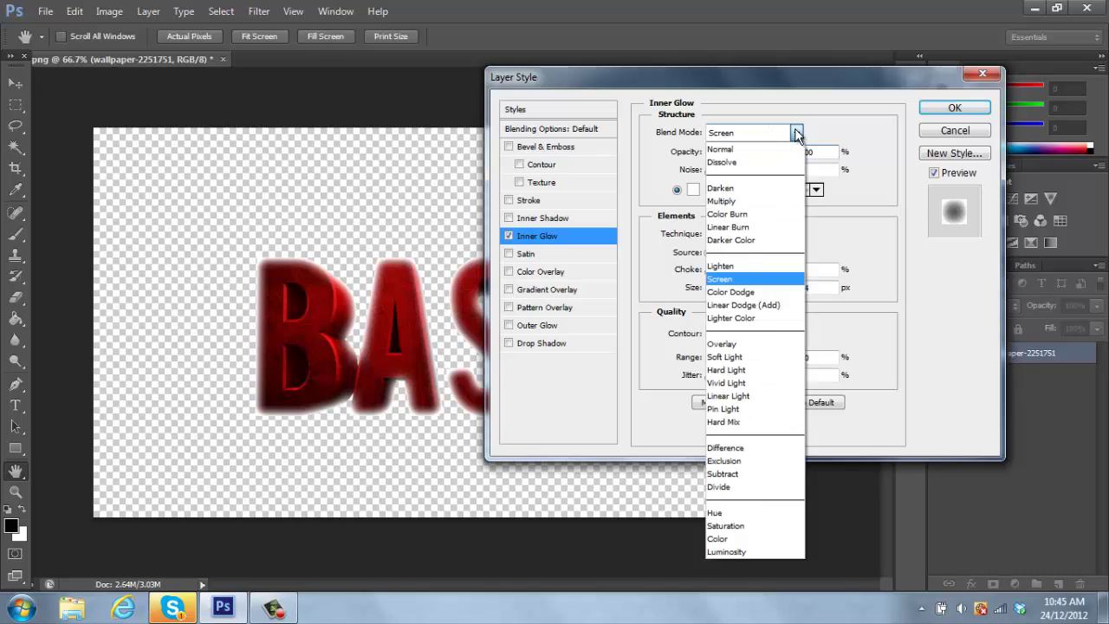
{"action": "left_click", "coordinate": [732, 347]}
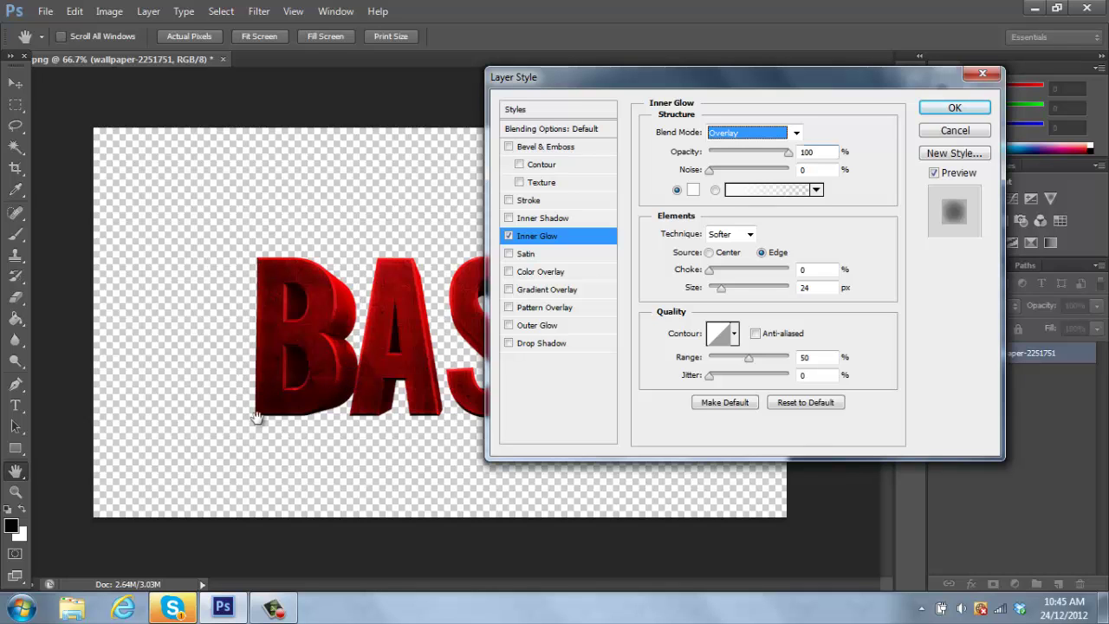
- Add a white Normal Inner Shadow at 122° angle, about 30% opacity, and apply
{"action": "left_click_drag", "start_coordinate": [585, 74], "coordinate": [574, 28]}
{"action": "left_click", "coordinate": [553, 173]}
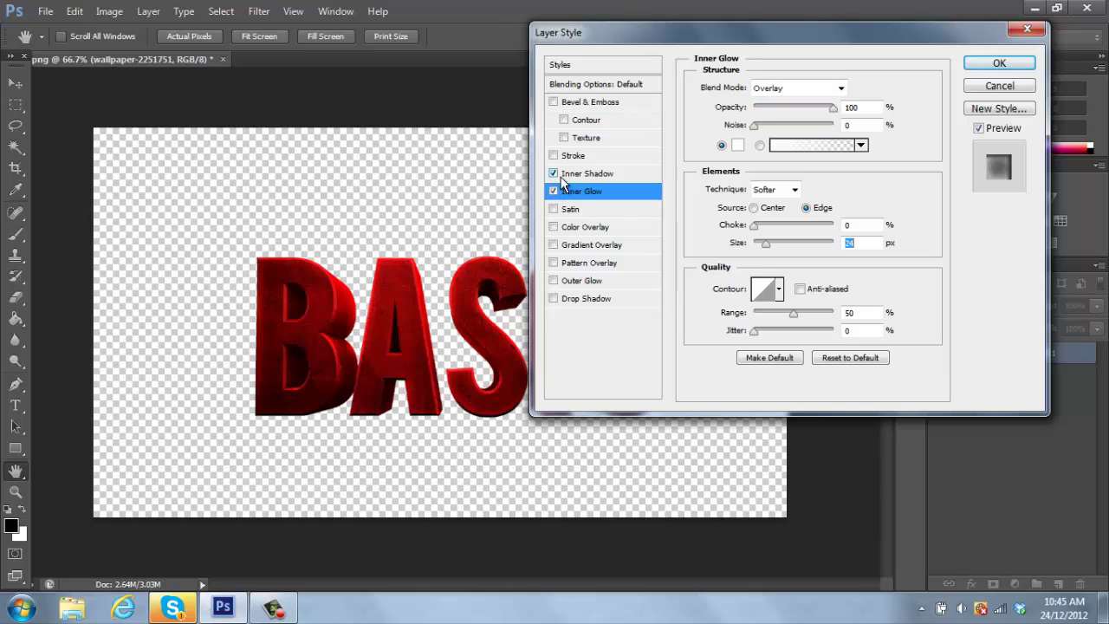
{"action": "left_click", "coordinate": [589, 175]}
{"action": "left_click_drag", "start_coordinate": [820, 109], "coordinate": [837, 106]}
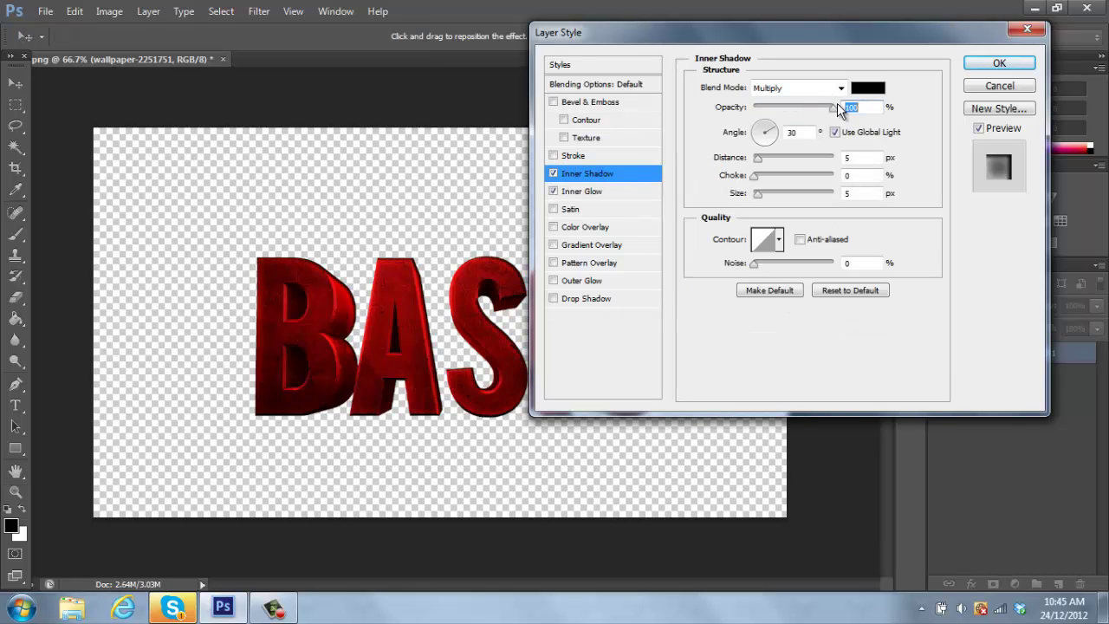
{"action": "left_click", "coordinate": [841, 90]}
{"action": "left_click", "coordinate": [832, 90]}
{"action": "left_click", "coordinate": [868, 89]}
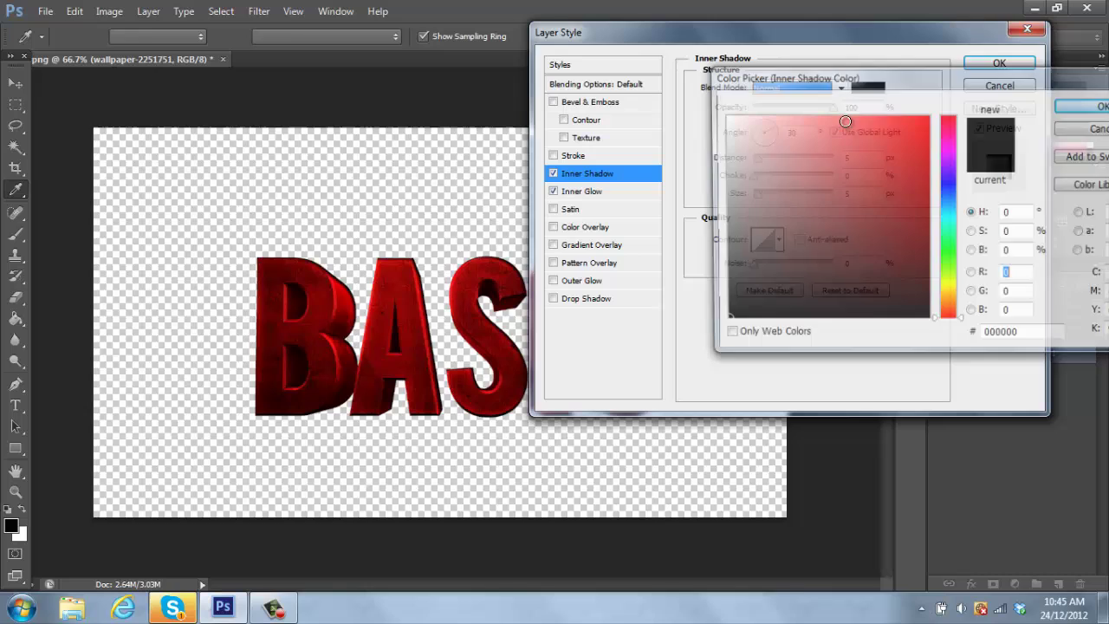
{"action": "left_click_drag", "start_coordinate": [733, 126], "coordinate": [619, 104]}
{"action": "left_click", "coordinate": [1079, 106]}
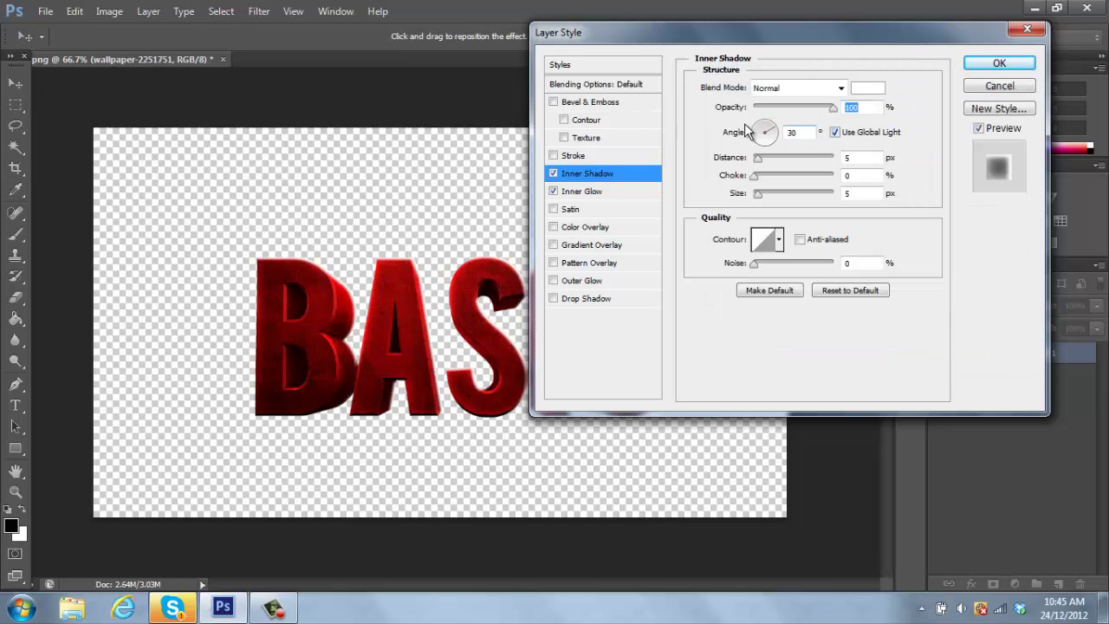
{"action": "left_click", "coordinate": [761, 127]}
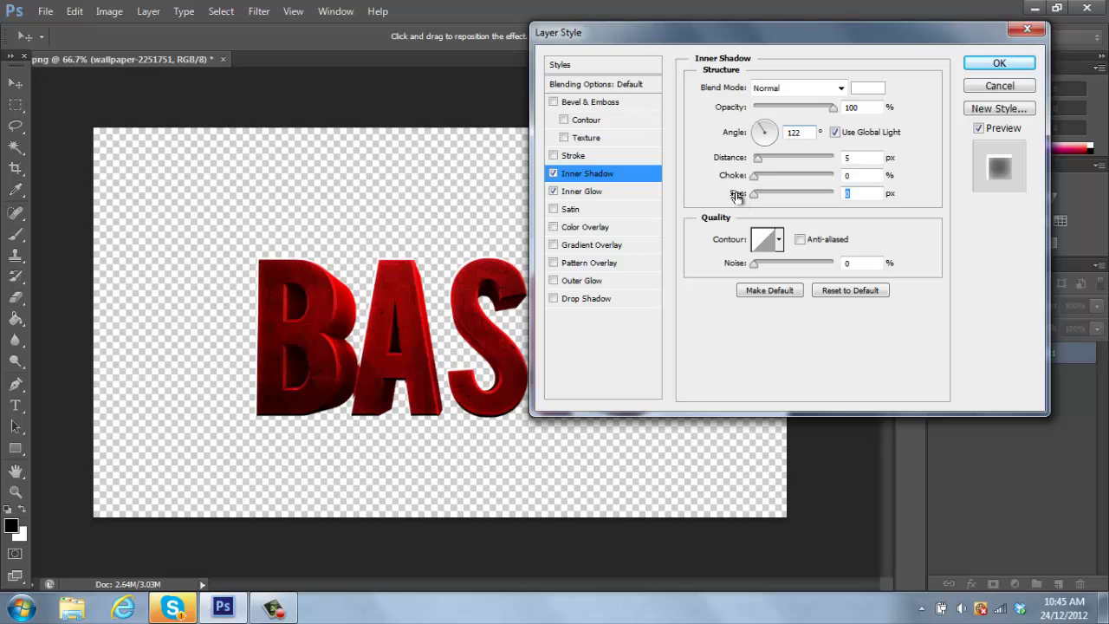
{"action": "left_click_drag", "start_coordinate": [792, 108], "coordinate": [780, 113]}
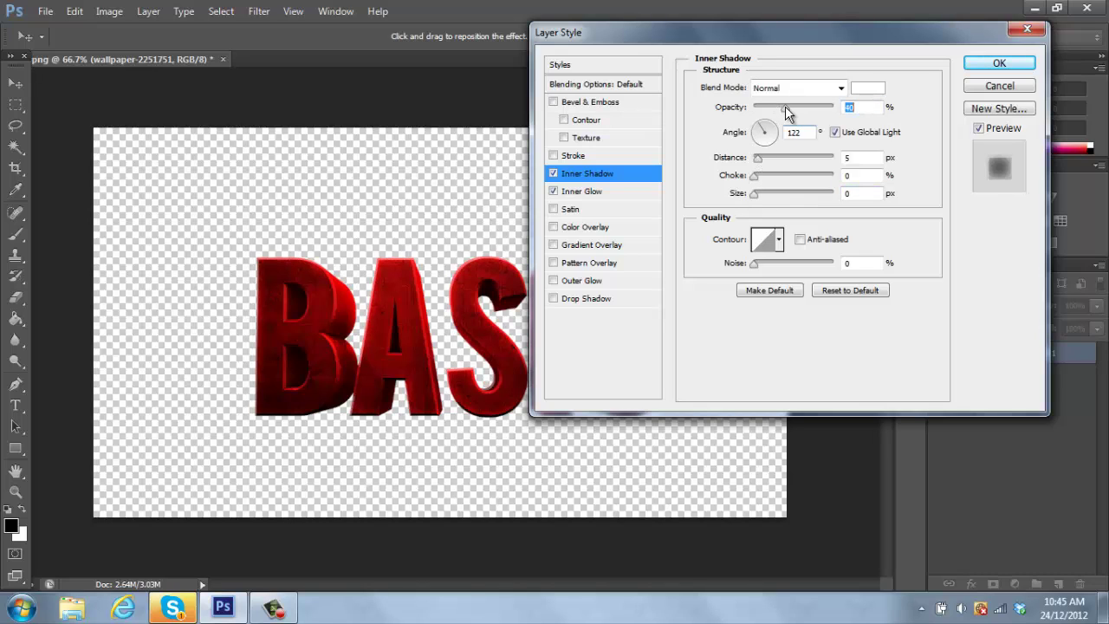
{"action": "left_click", "coordinate": [999, 66]}
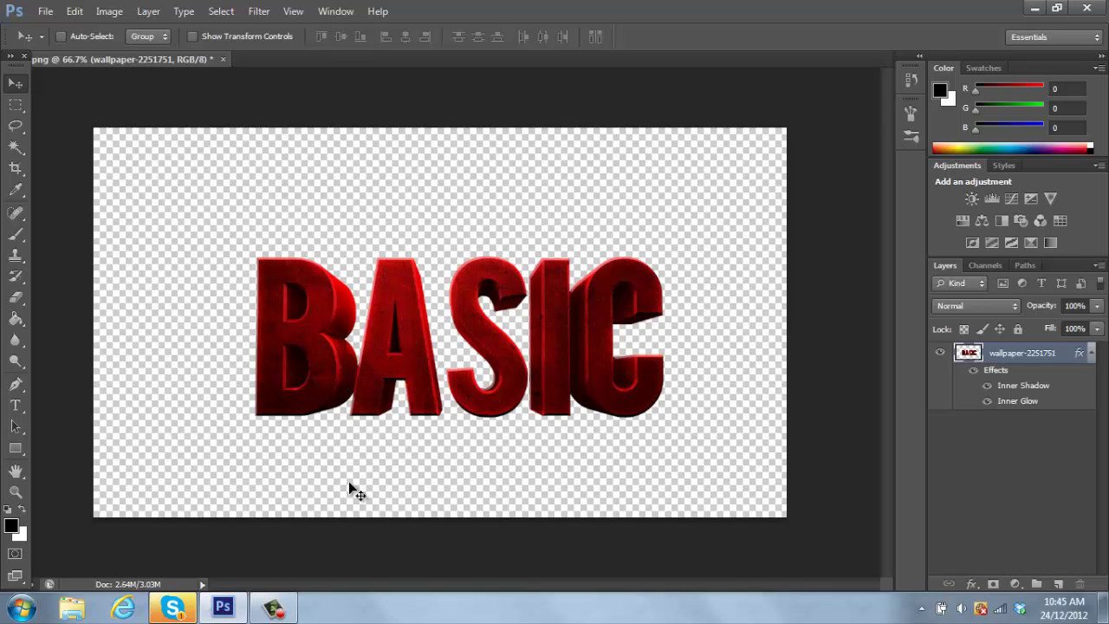
{"action": "left_click", "coordinate": [1058, 585]}
{"action": "left_click", "coordinate": [16, 104]}
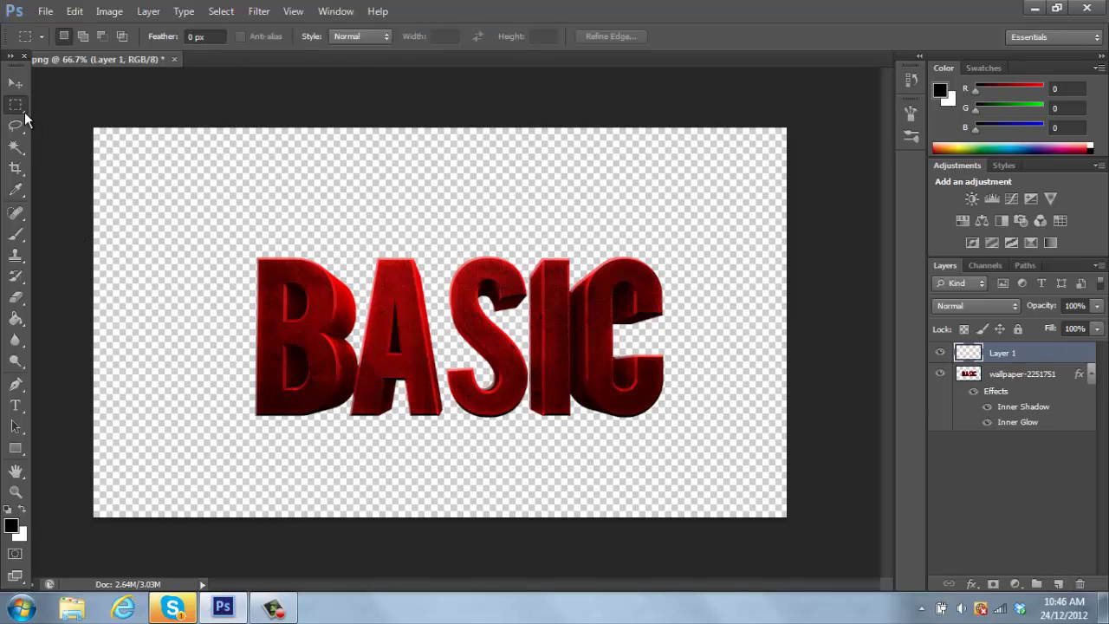
{"action": "left_click", "coordinate": [23, 511]}
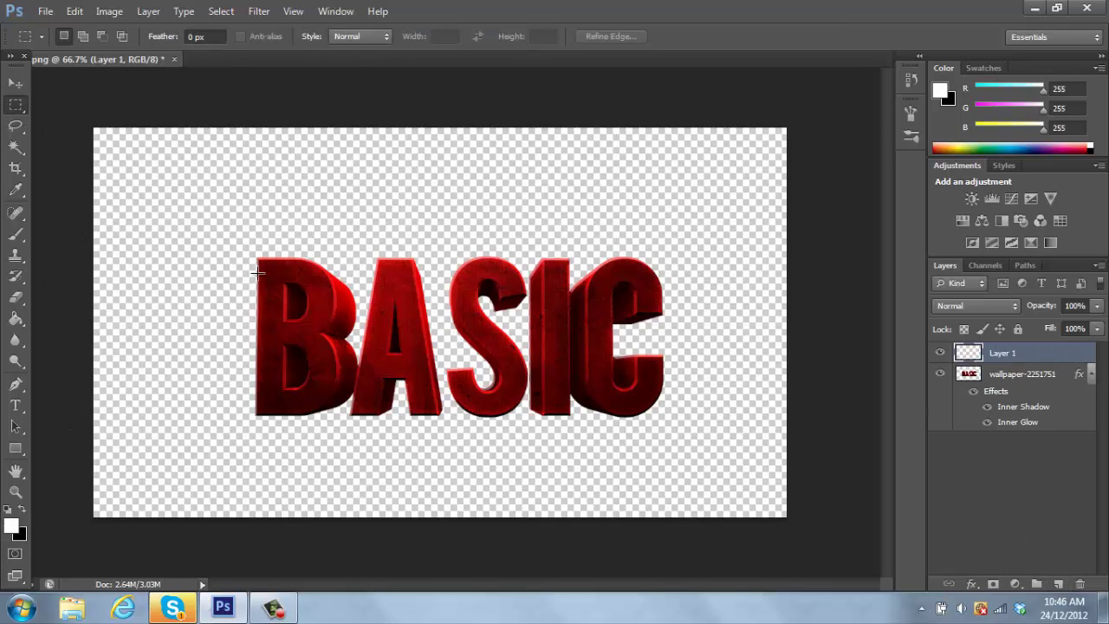
{"action": "left_click_drag", "start_coordinate": [217, 210], "coordinate": [691, 342]}
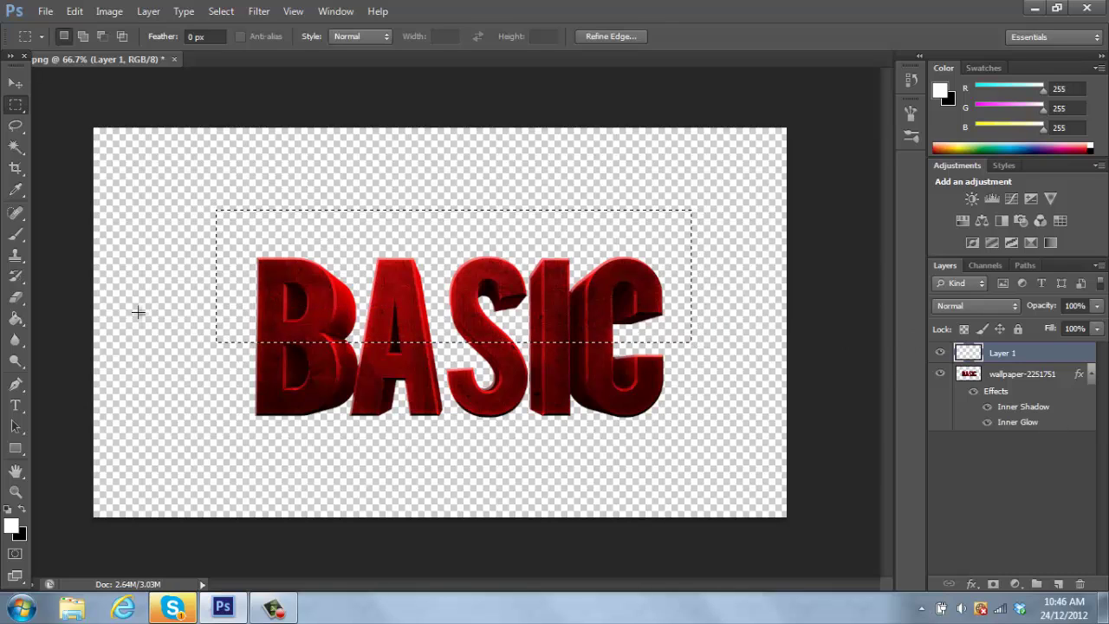
{"action": "left_click", "coordinate": [15, 318]}
{"action": "left_click", "coordinate": [368, 295]}
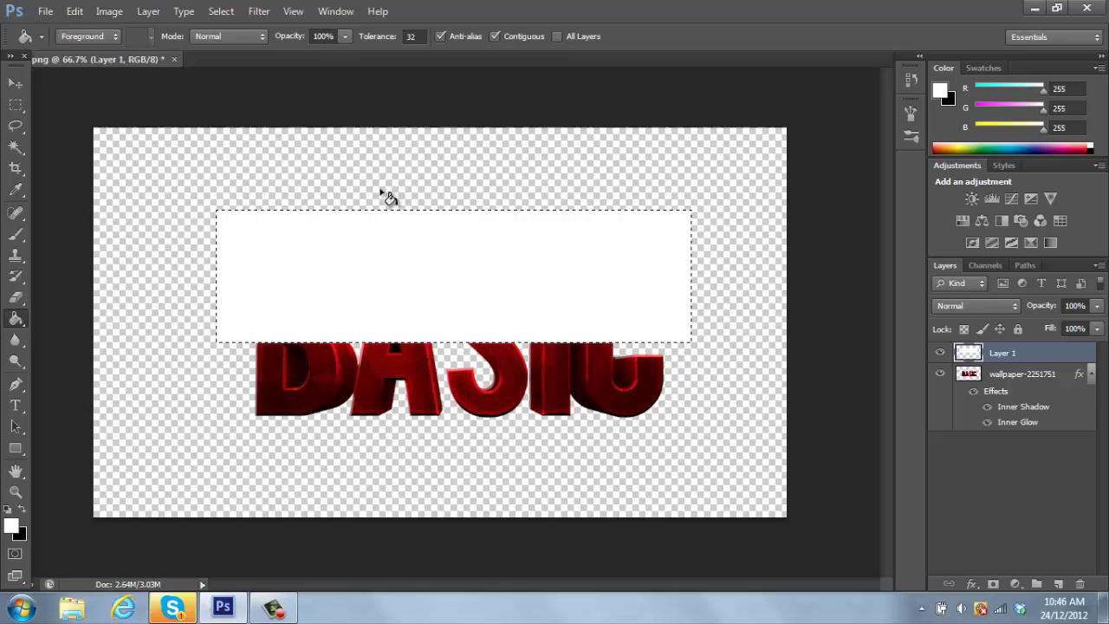
{"action": "left_click", "coordinate": [223, 12]}
{"action": "left_click", "coordinate": [251, 44]}
{"action": "right_click", "coordinate": [1029, 354]}
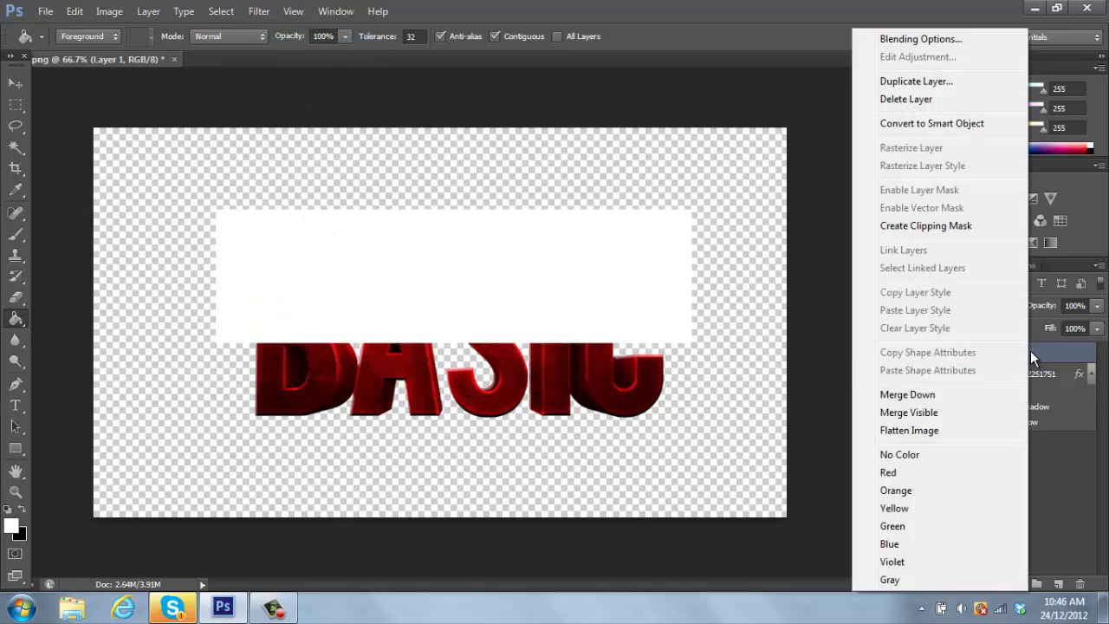
{"action": "left_click", "coordinate": [902, 229]}
{"action": "left_click", "coordinate": [977, 306]}
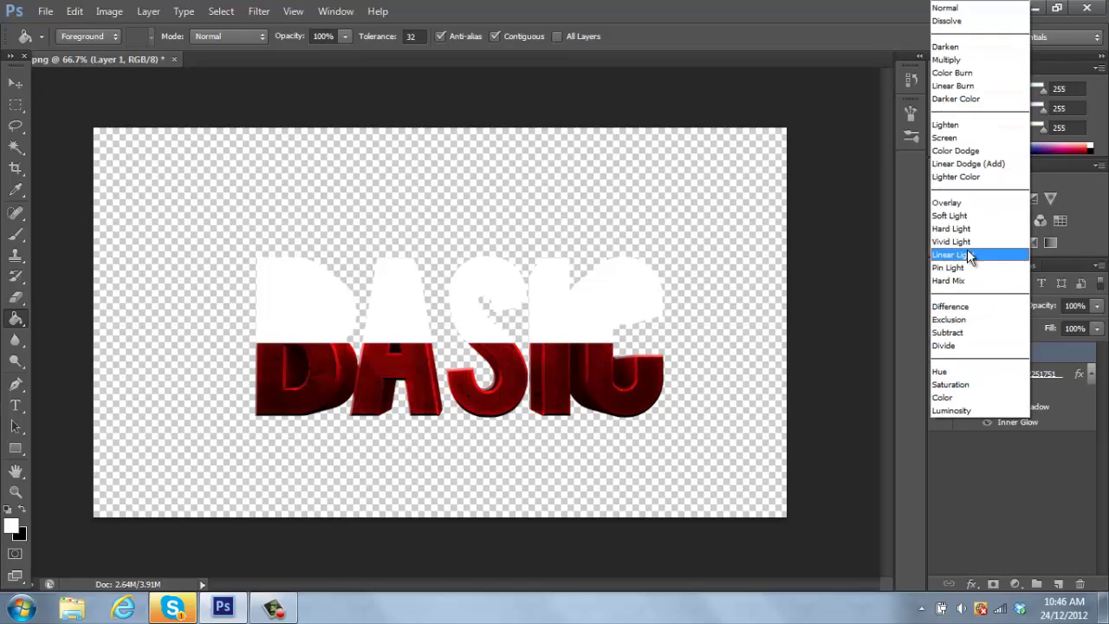
{"action": "left_click", "coordinate": [962, 203]}
{"action": "left_click", "coordinate": [1097, 306]}
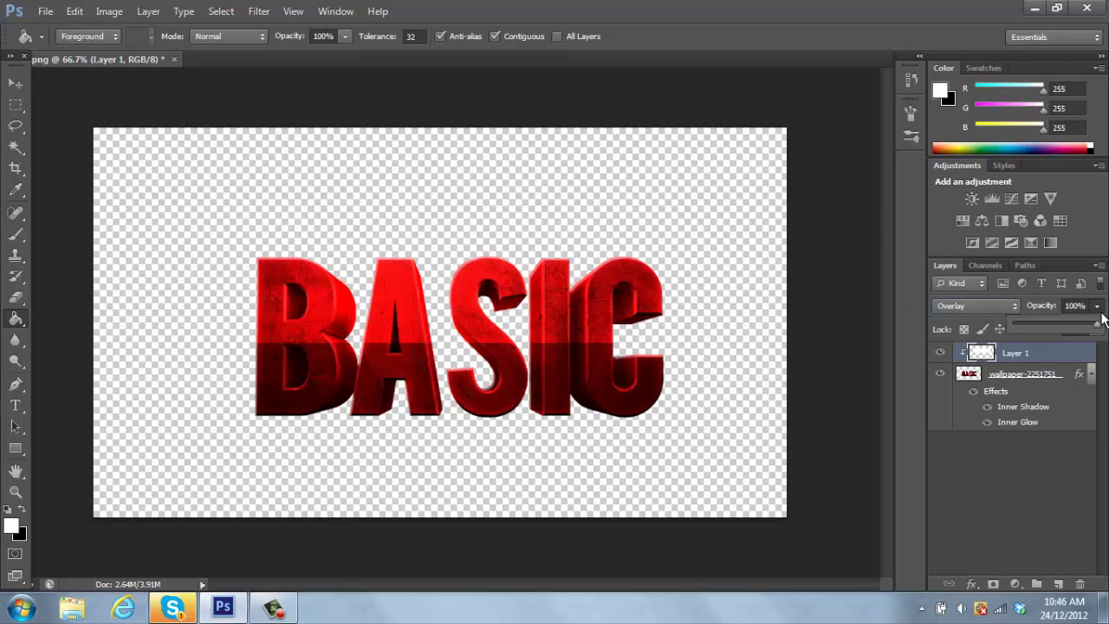
{"action": "left_click", "coordinate": [1032, 324]}
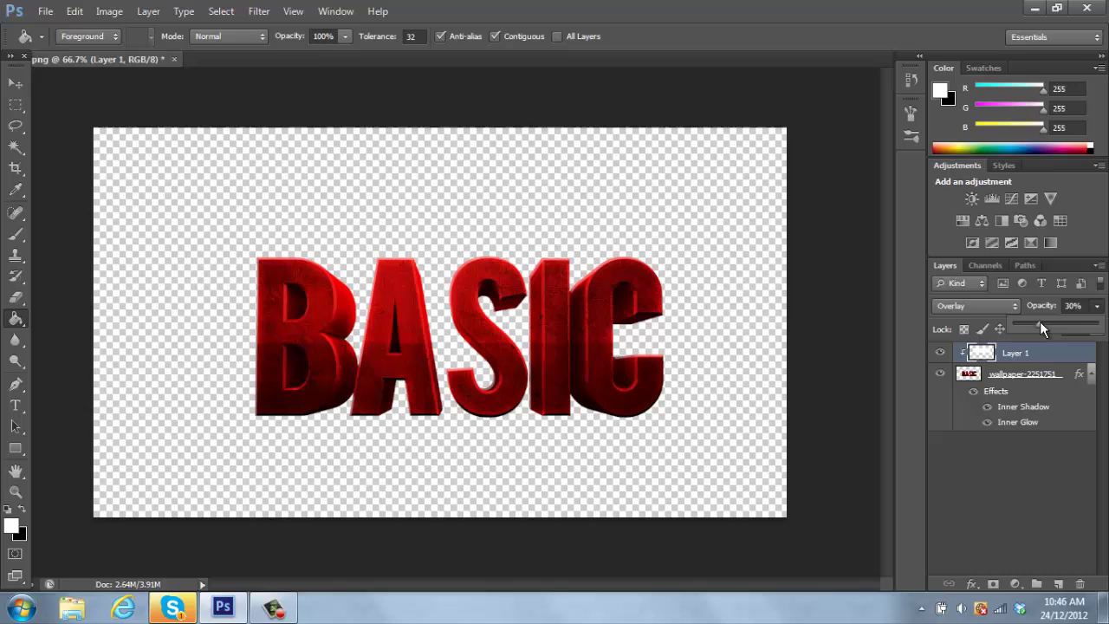
{"action": "left_click", "coordinate": [962, 314]}
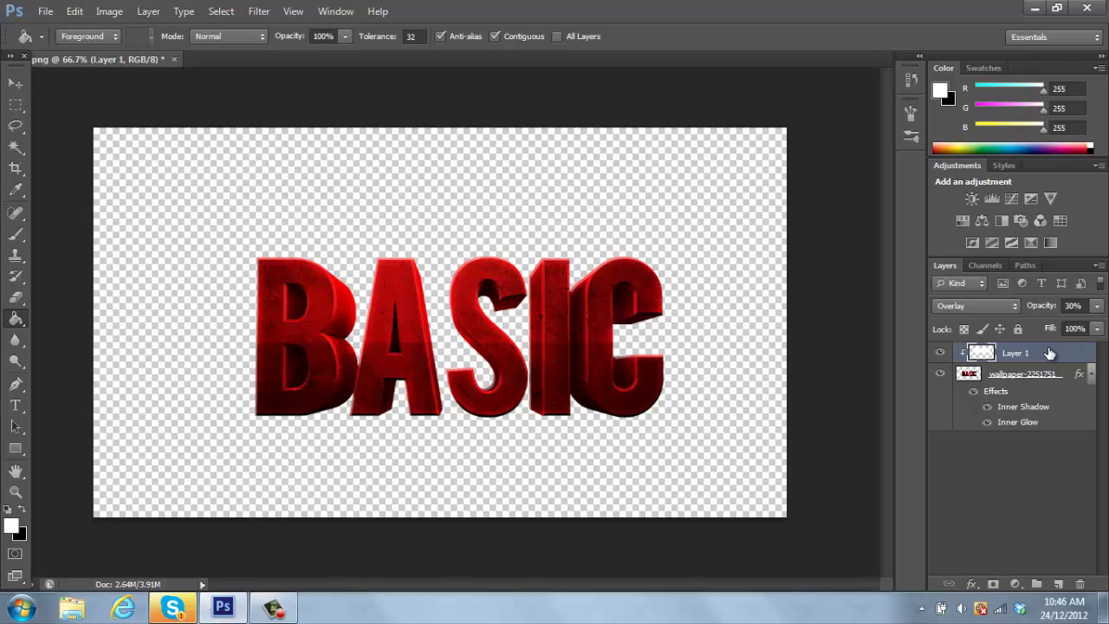
{"action": "key", "text": "Delete"}
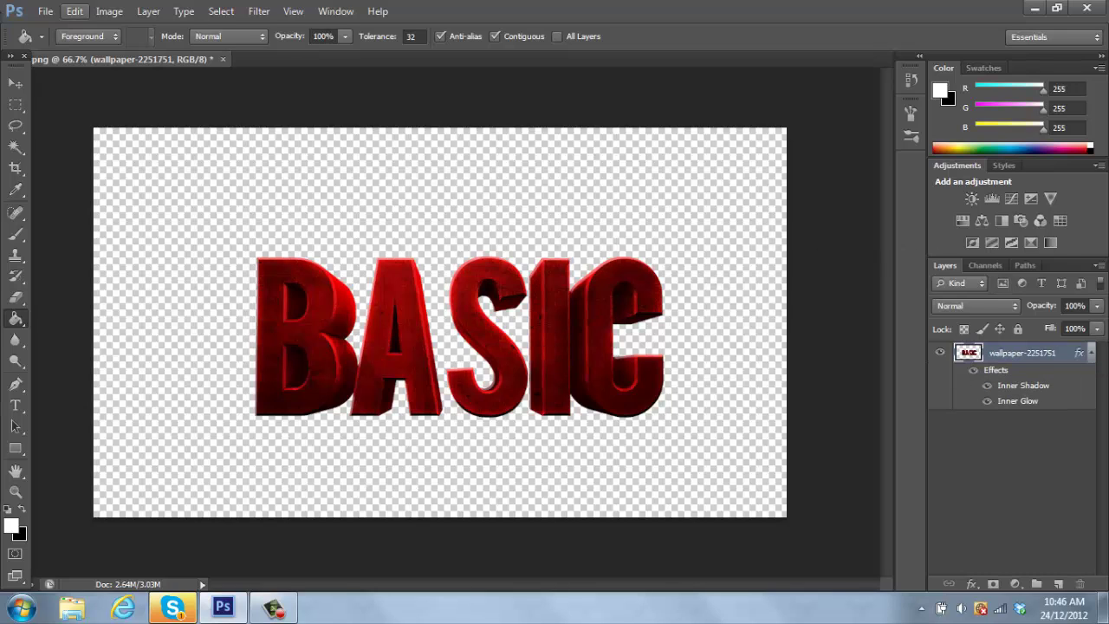
{"action": "left_click", "coordinate": [15, 80]}
- Nudge BASIC up-left, then place the Basic image from Pictures > 4D Text
{"action": "left_click_drag", "start_coordinate": [527, 373], "coordinate": [527, 332]}
{"action": "left_click", "coordinate": [52, 13]}
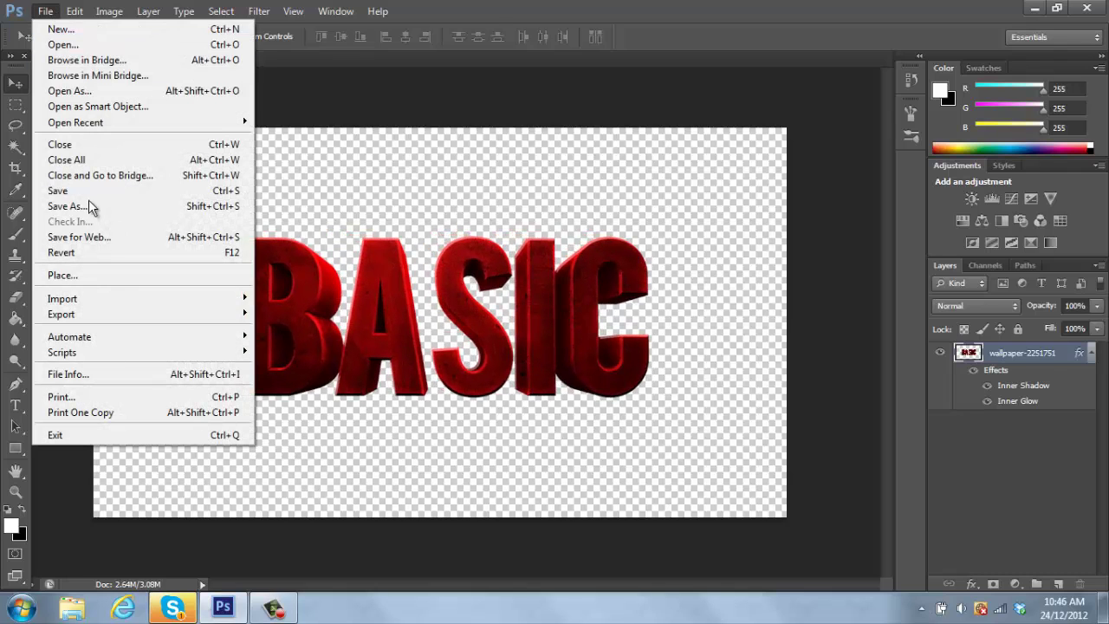
{"action": "left_click", "coordinate": [95, 274]}
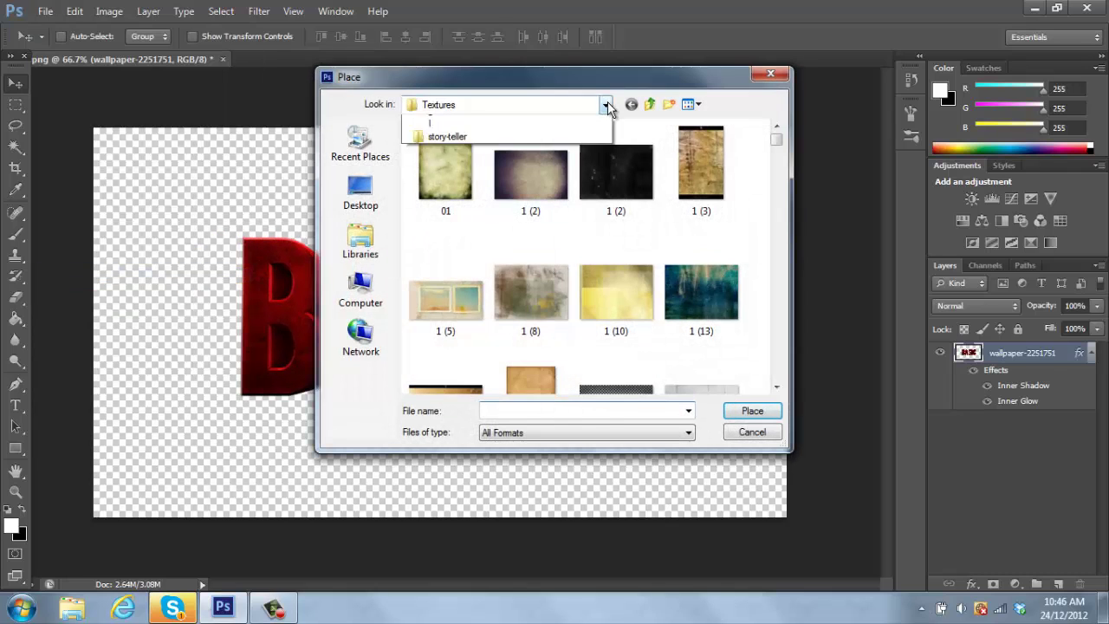
{"action": "left_click", "coordinate": [605, 104]}
{"action": "left_click", "coordinate": [451, 173]}
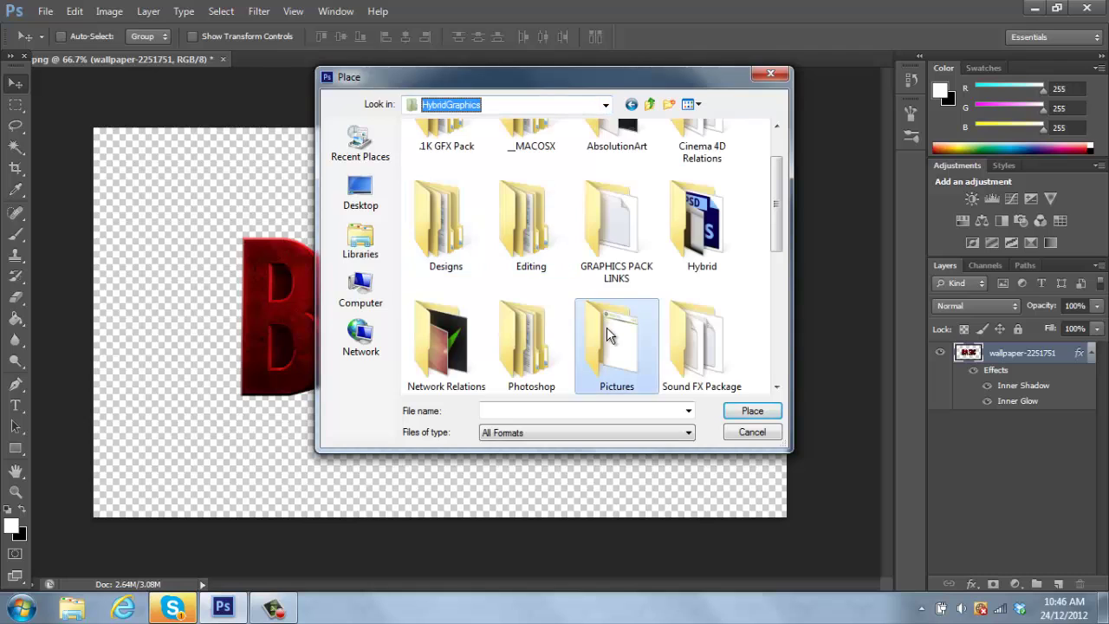
{"action": "double_click", "coordinate": [607, 327]}
{"action": "double_click", "coordinate": [464, 187]}
{"action": "left_click", "coordinate": [465, 186]}
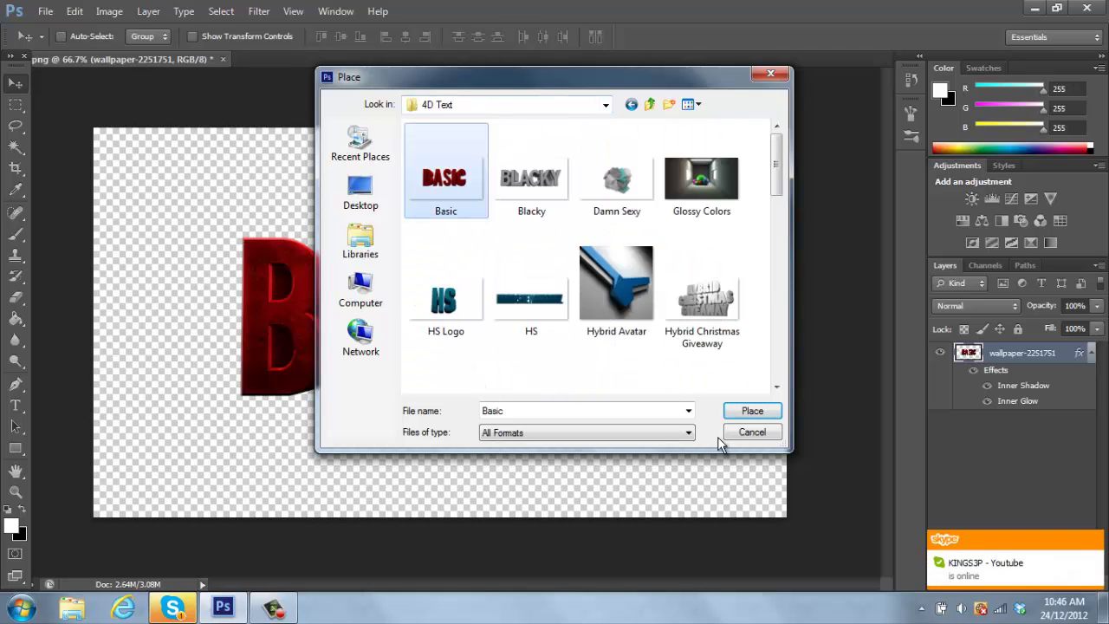
{"action": "left_click", "coordinate": [745, 413]}
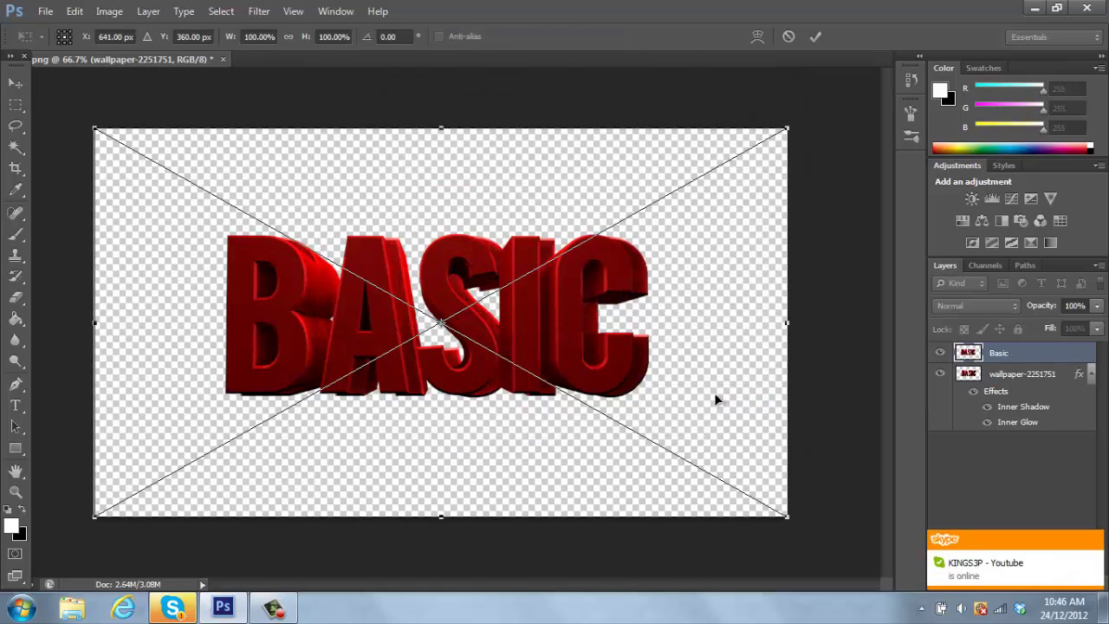
- Commit and rasterize the placed Basic image, then delete the old styled wallpaper layer
{"action": "left_click", "coordinate": [16, 318]}
{"action": "left_click", "coordinate": [481, 243]}
{"action": "left_click", "coordinate": [477, 259]}
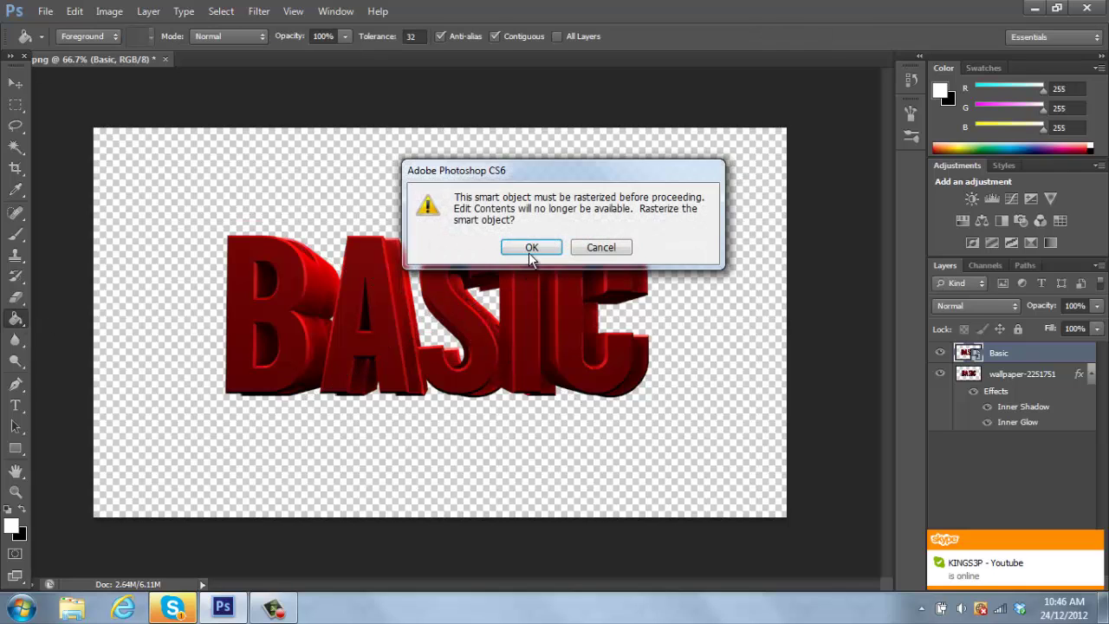
{"action": "left_click", "coordinate": [528, 248]}
{"action": "left_click", "coordinate": [1029, 378]}
{"action": "key", "text": "Delete"}
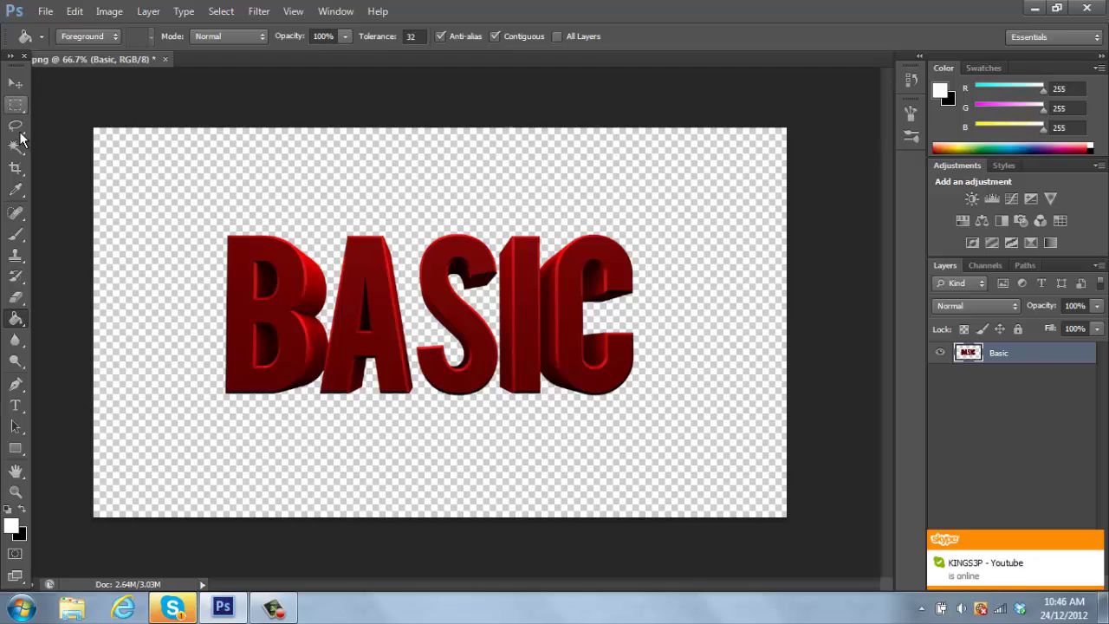
- Add a linear 90° Gradient Overlay to BASIC in Overlay mode at 52% opacity
{"action": "double_click", "coordinate": [1042, 353]}
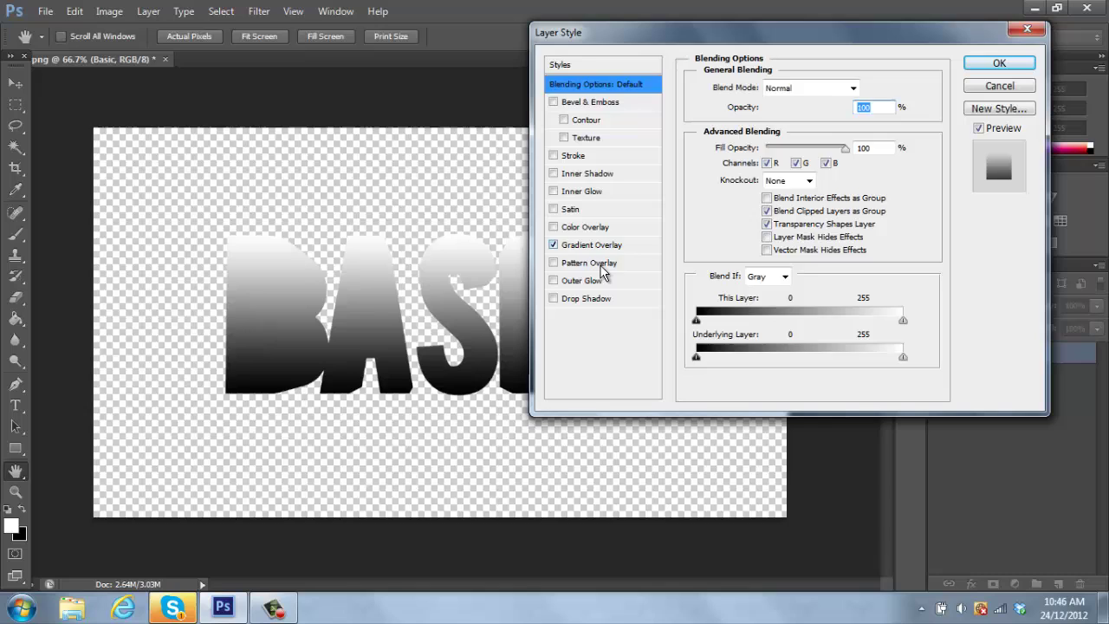
{"action": "left_click", "coordinate": [598, 246]}
{"action": "left_click", "coordinate": [844, 87]}
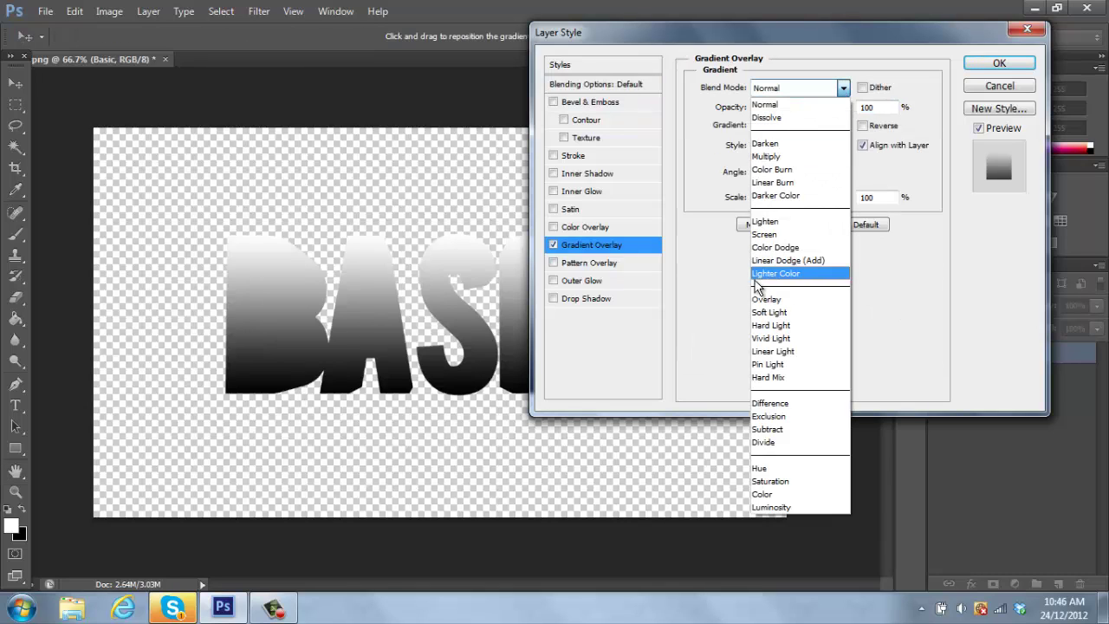
{"action": "left_click", "coordinate": [762, 300]}
{"action": "left_click_drag", "start_coordinate": [794, 107], "coordinate": [790, 108]}
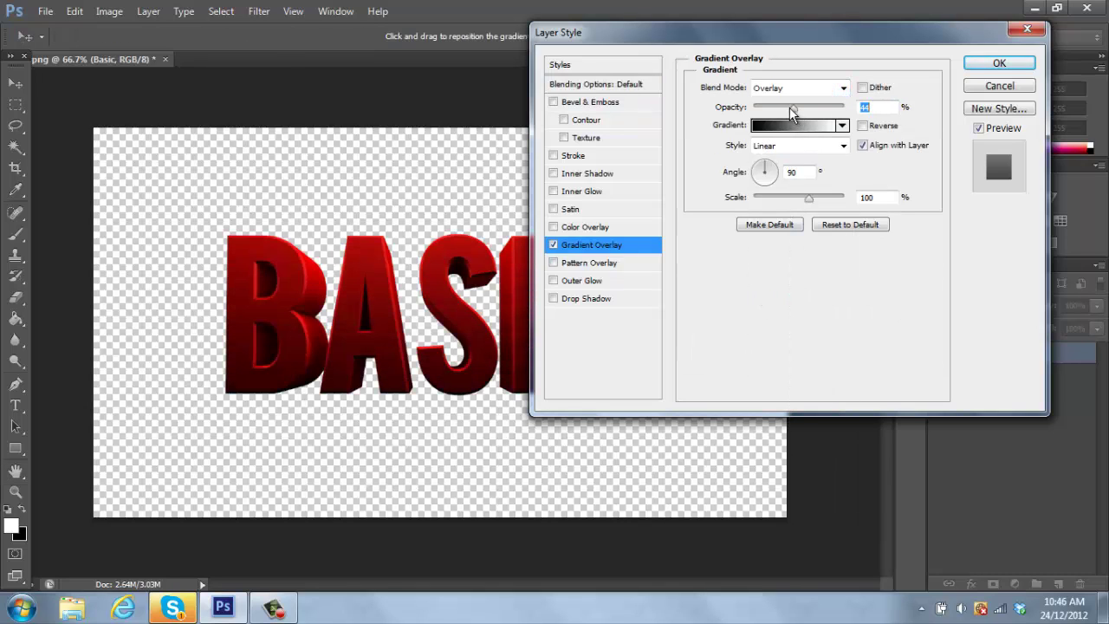
{"action": "left_click", "coordinate": [992, 63]}
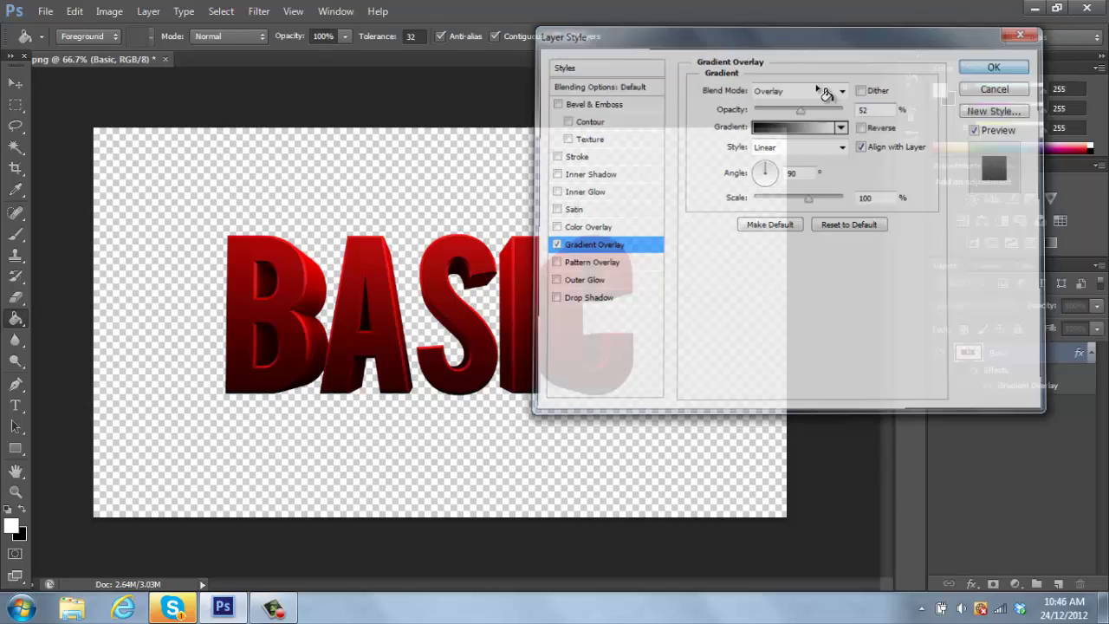
{"action": "left_click", "coordinate": [16, 104]}
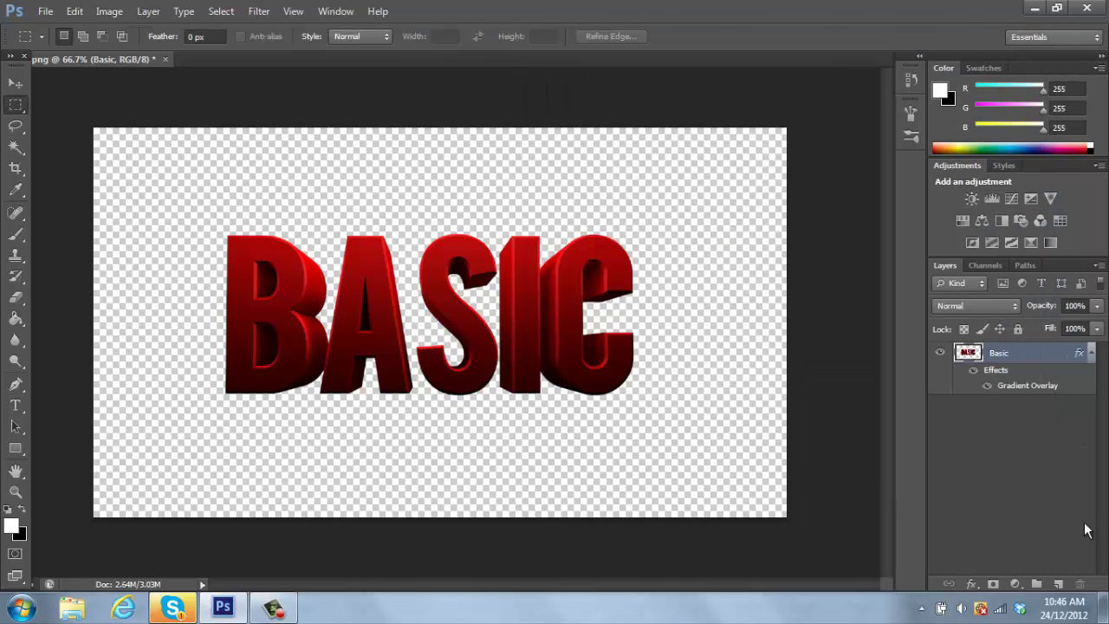
- On a new layer, fill a rectangle over the top half of BASIC with white
{"action": "left_click", "coordinate": [1058, 584]}
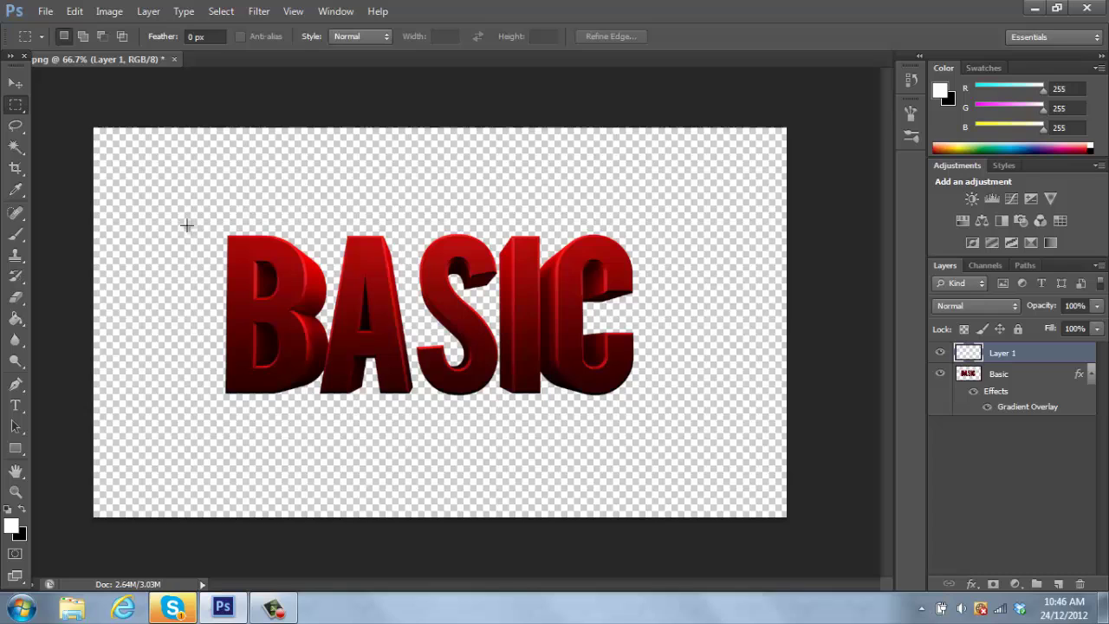
{"action": "left_click_drag", "start_coordinate": [183, 214], "coordinate": [685, 319]}
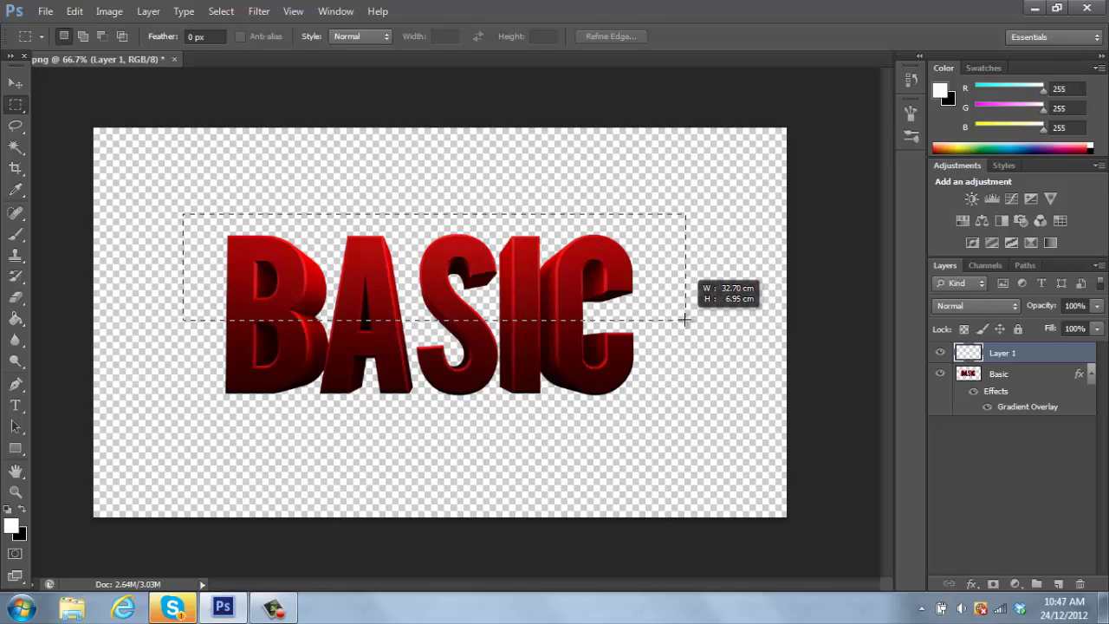
{"action": "left_click", "coordinate": [16, 319]}
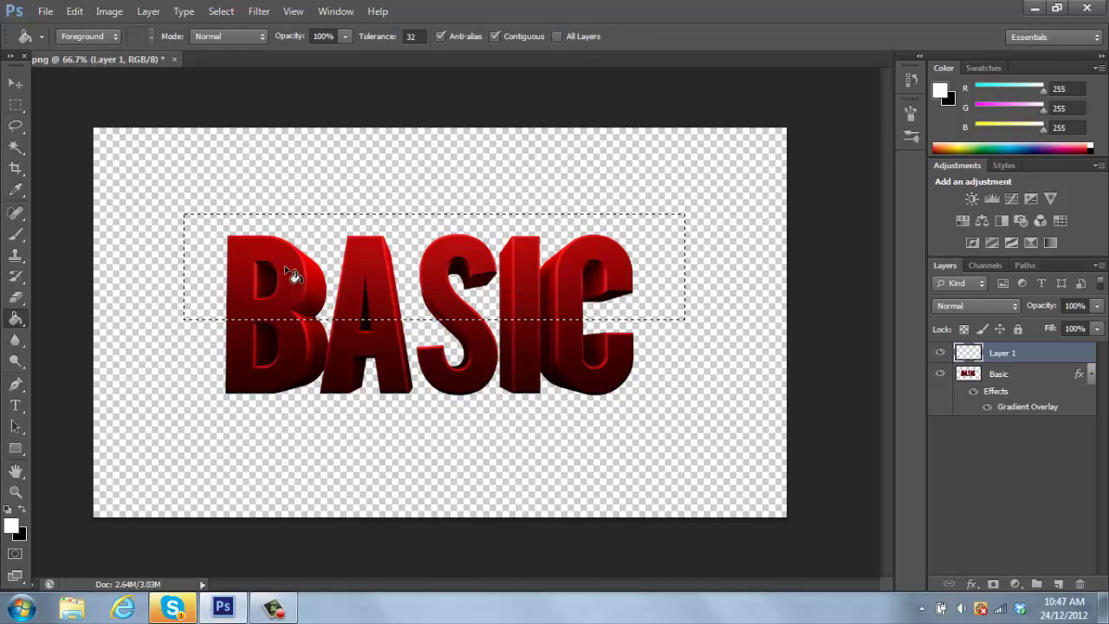
{"action": "left_click", "coordinate": [370, 275]}
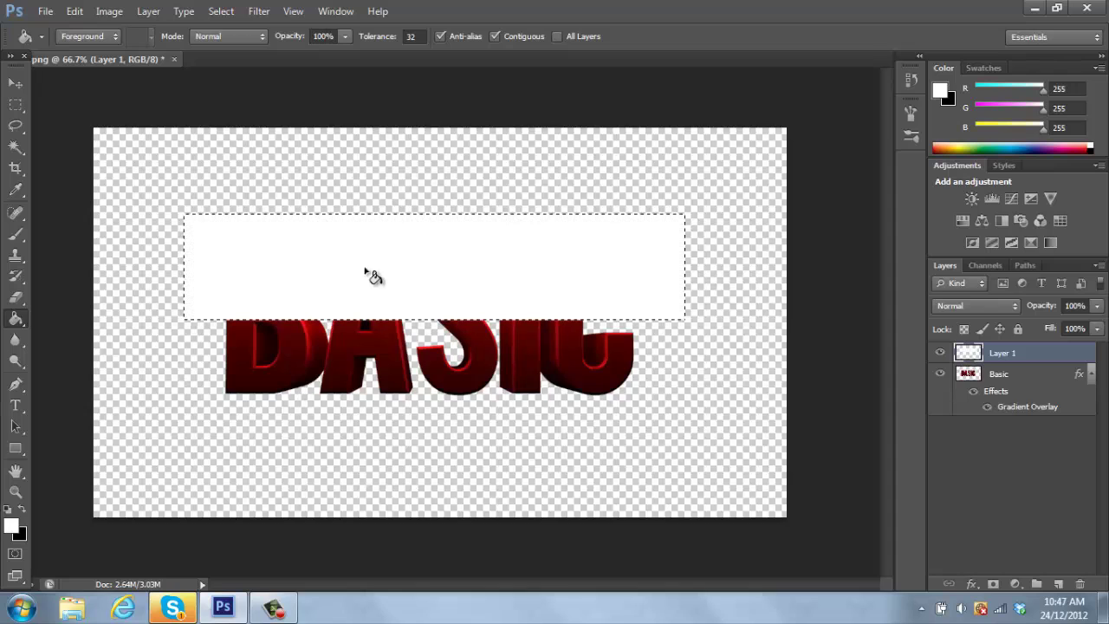
{"action": "left_click", "coordinate": [224, 13]}
{"action": "left_click", "coordinate": [238, 45]}
- Clip the white layer to the BASIC letters, in Overlay mode at 32% opacity
{"action": "right_click", "coordinate": [1028, 347]}
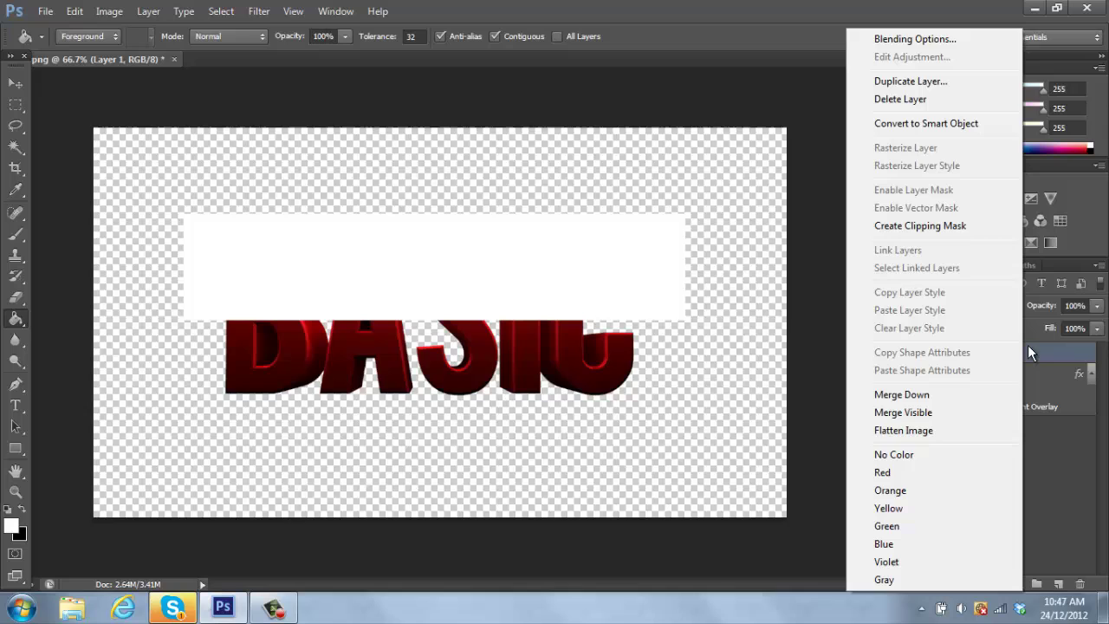
{"action": "left_click", "coordinate": [936, 227]}
{"action": "left_click", "coordinate": [982, 308]}
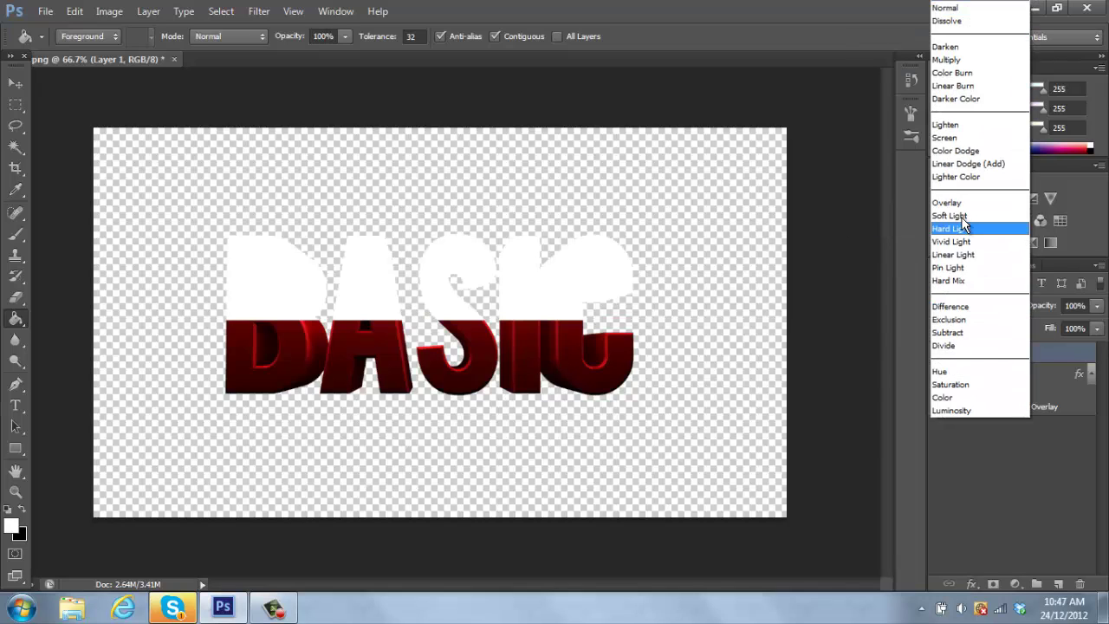
{"action": "left_click", "coordinate": [961, 196]}
{"action": "left_click", "coordinate": [1096, 308]}
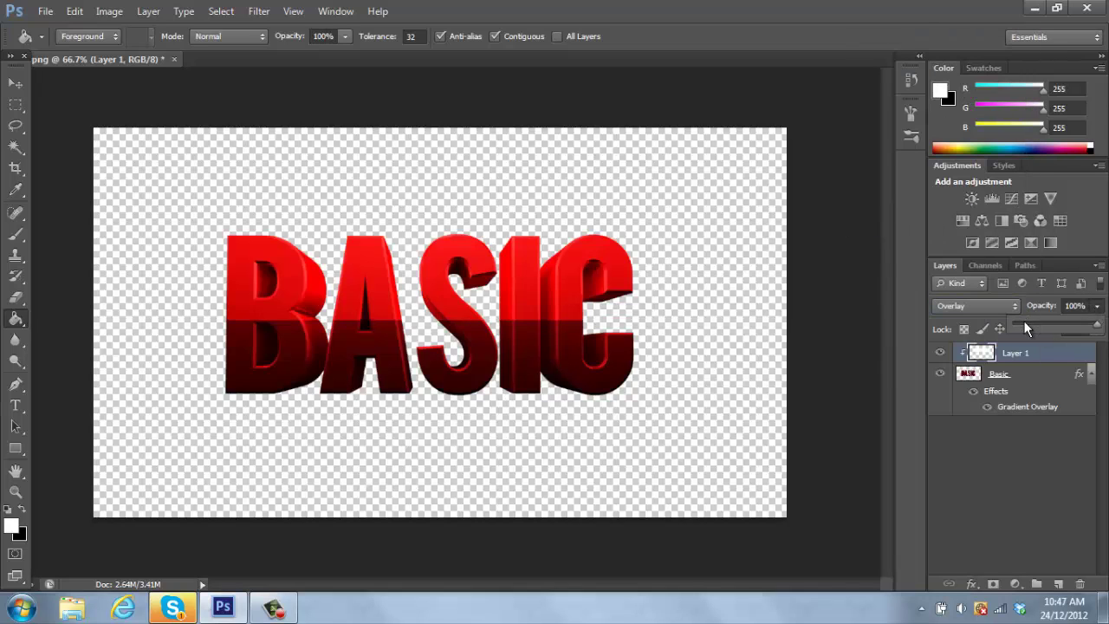
{"action": "left_click_drag", "start_coordinate": [1024, 321], "coordinate": [1035, 327]}
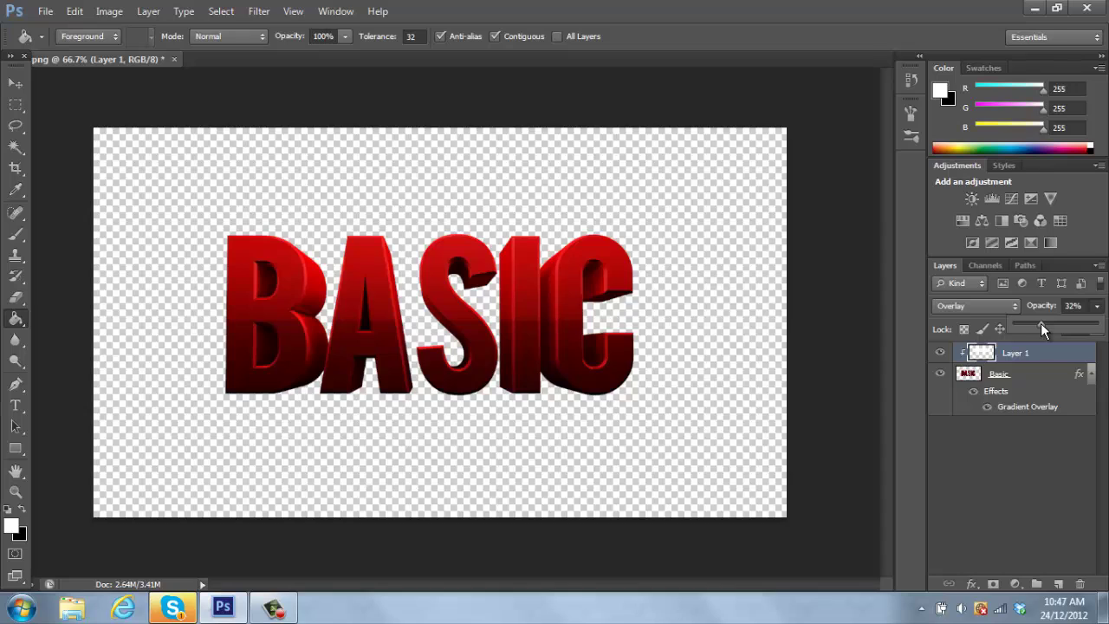
{"action": "left_click", "coordinate": [1054, 358]}
{"action": "right_click", "coordinate": [1057, 361]}
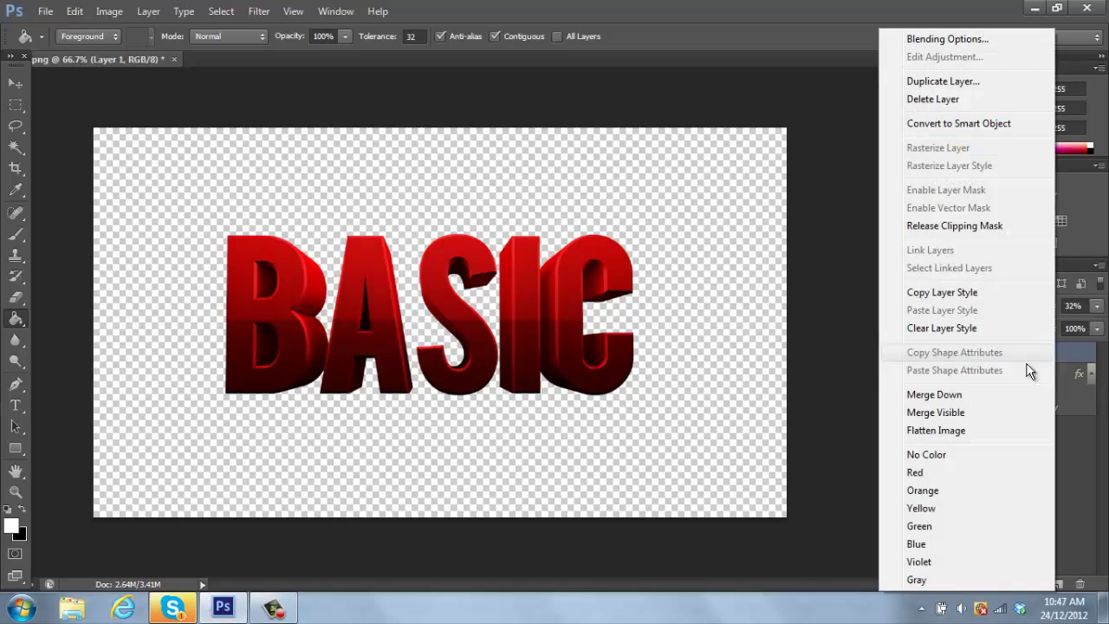
- Merge Layer 1 into Basic, then review Basic's layer style without changing it
{"action": "left_click", "coordinate": [962, 396]}
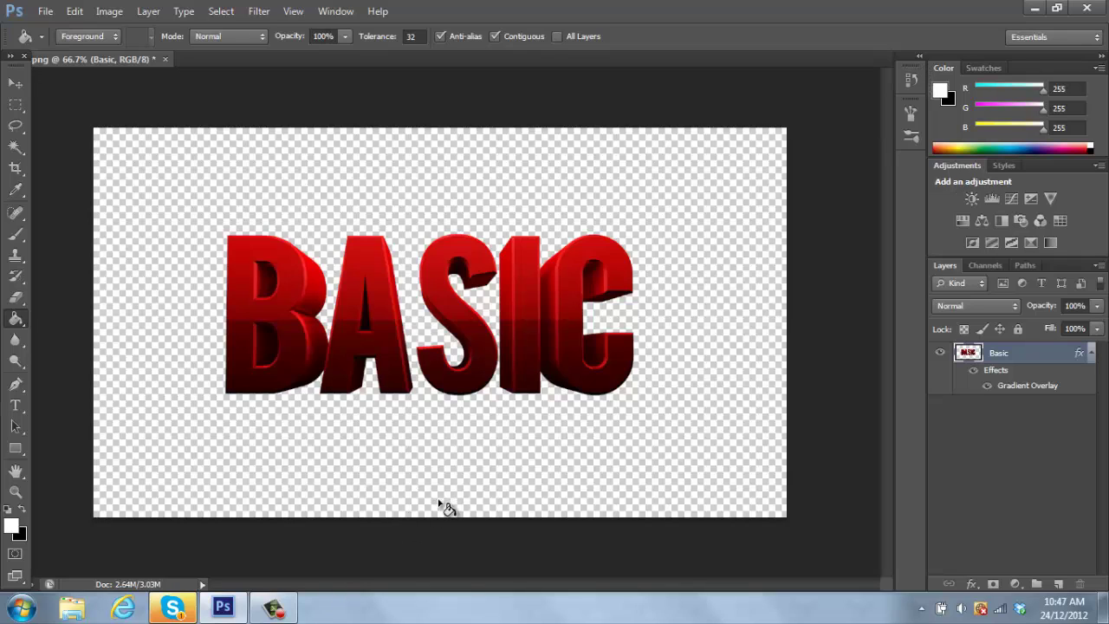
{"action": "left_click", "coordinate": [15, 83]}
{"action": "left_click", "coordinate": [274, 608]}
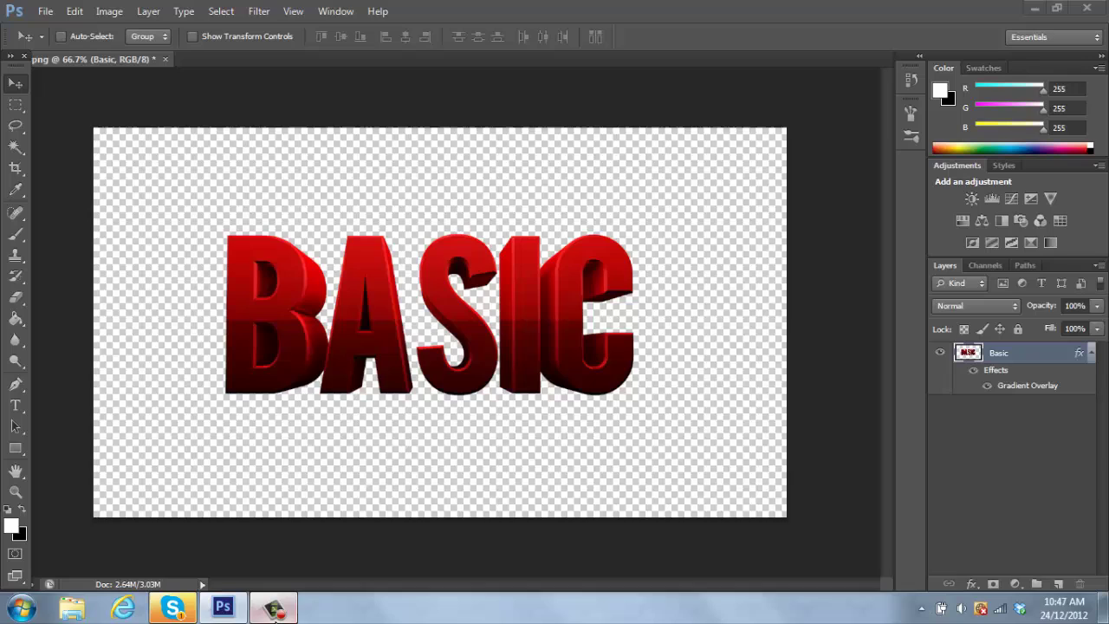
{"action": "left_click", "coordinate": [1073, 487]}
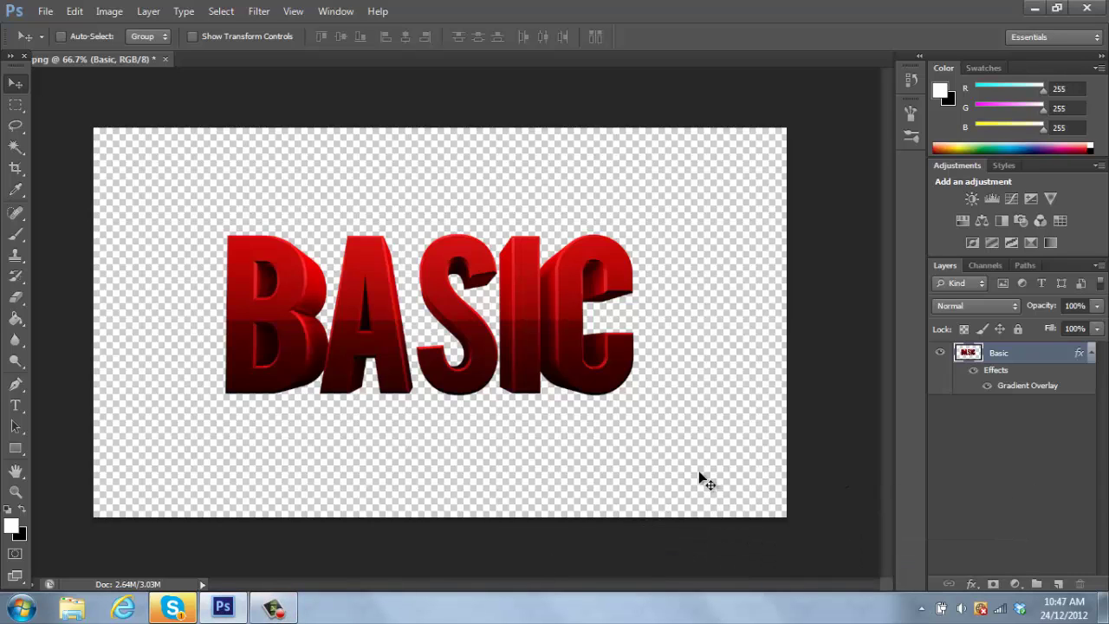
{"action": "double_click", "coordinate": [1049, 356]}
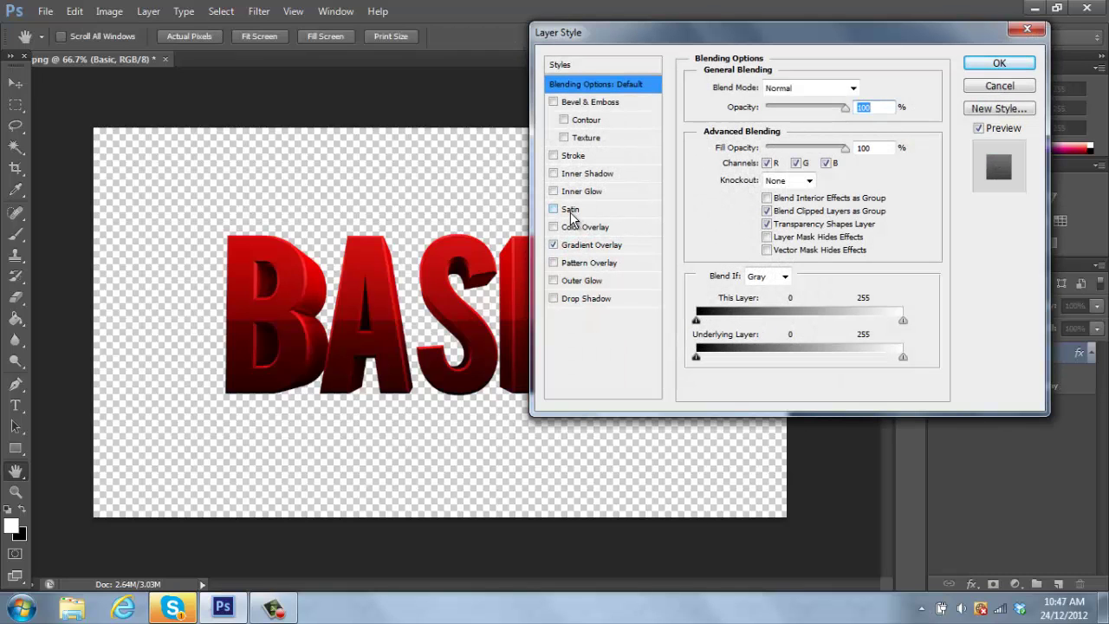
{"action": "left_click", "coordinate": [1012, 86]}
- Duplicate the Basic layer as Basic copy
{"action": "right_click", "coordinate": [1042, 359]}
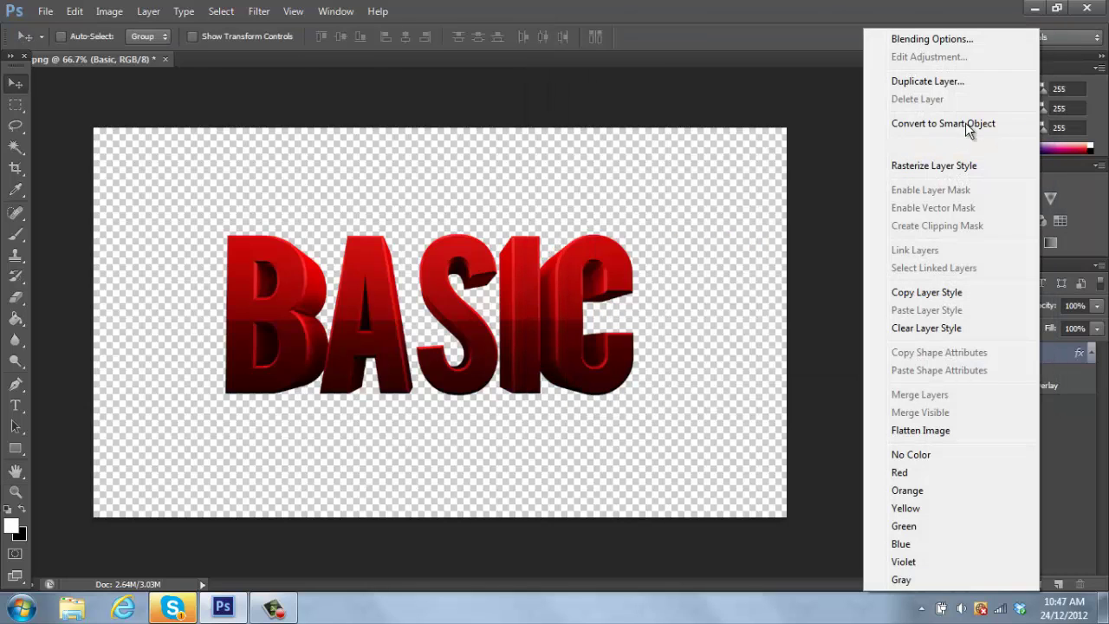
{"action": "left_click", "coordinate": [942, 86]}
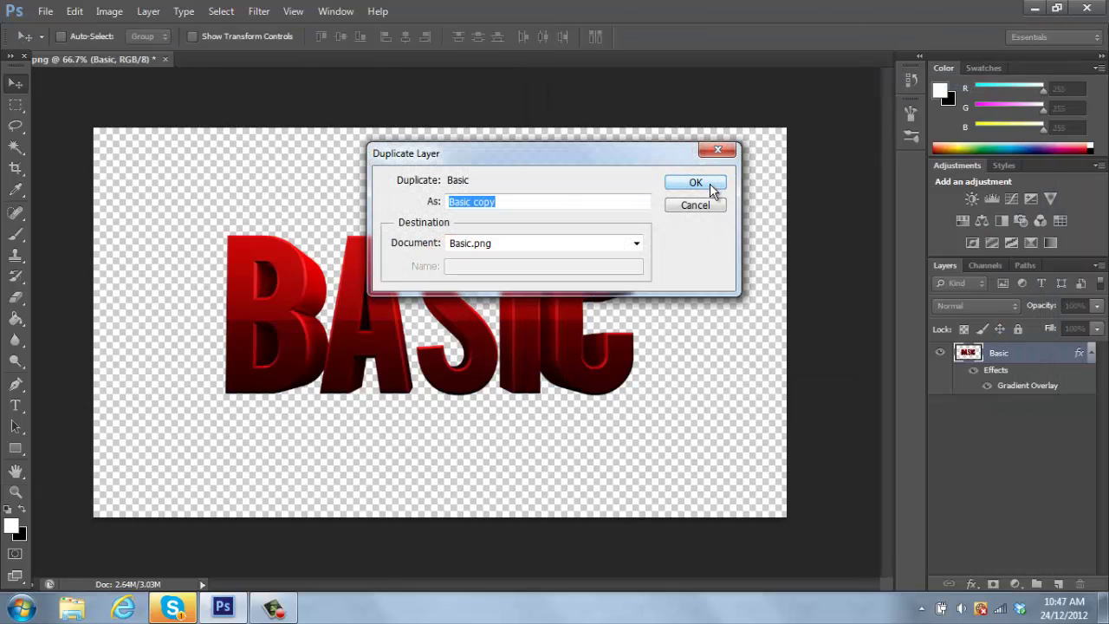
{"action": "left_click", "coordinate": [710, 185]}
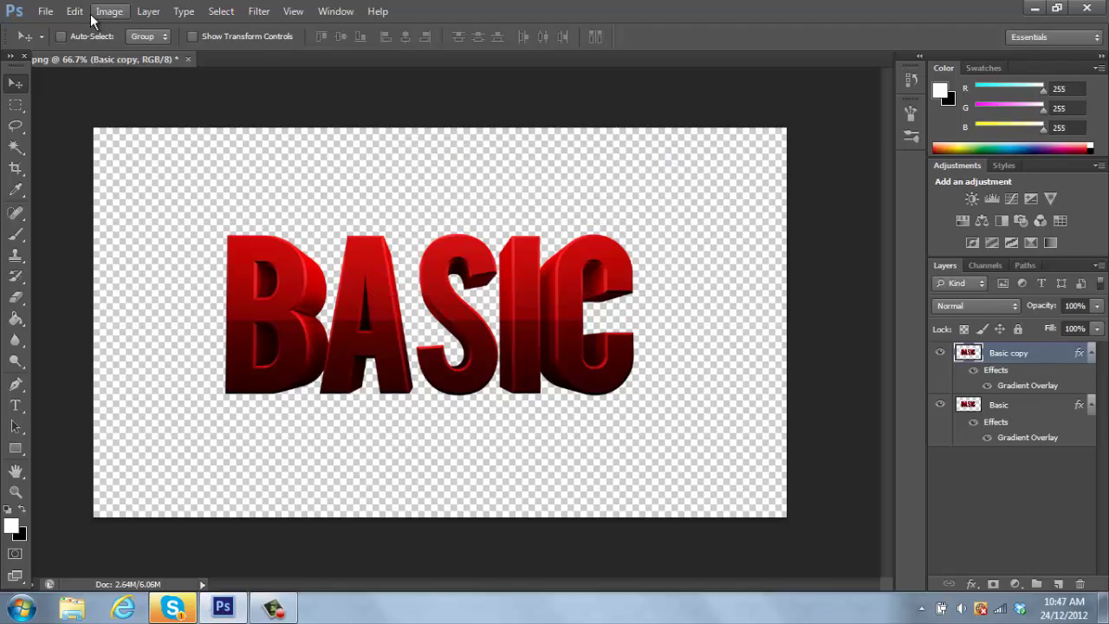
- Apply the Stylize > Find Edges filter to Basic copy
{"action": "left_click", "coordinate": [258, 11]}
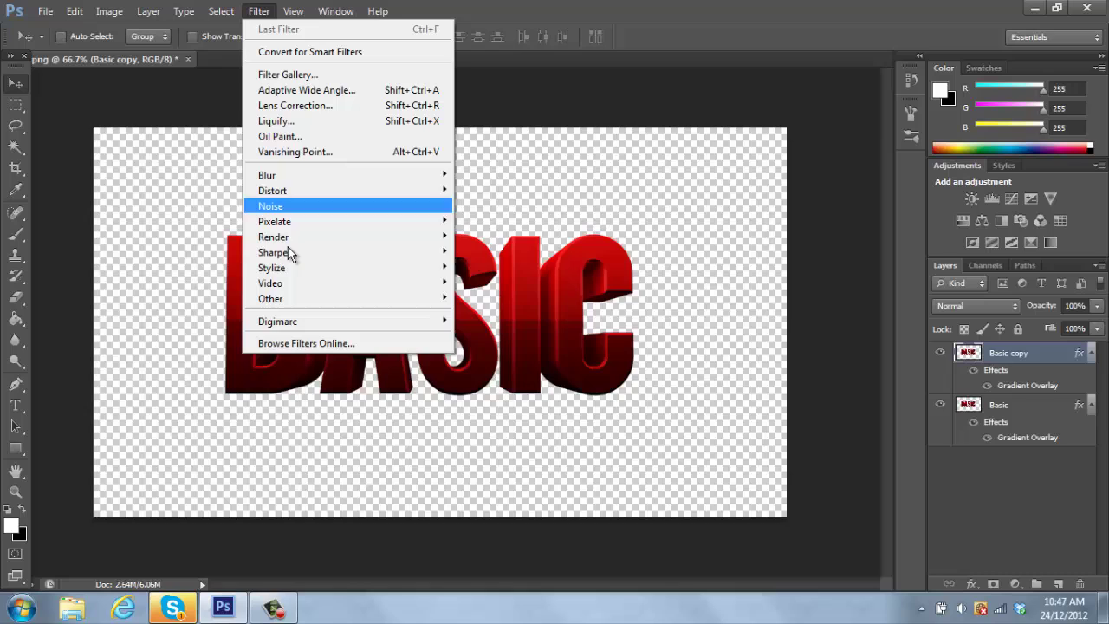
{"action": "mouse_move", "coordinate": [291, 271]}
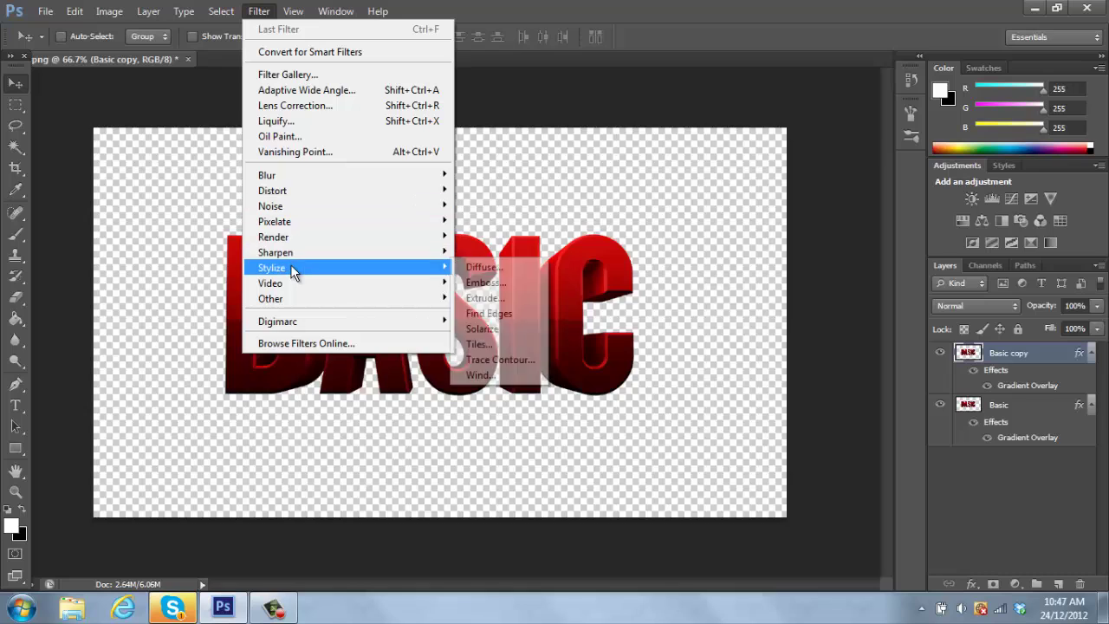
{"action": "left_click", "coordinate": [500, 316]}
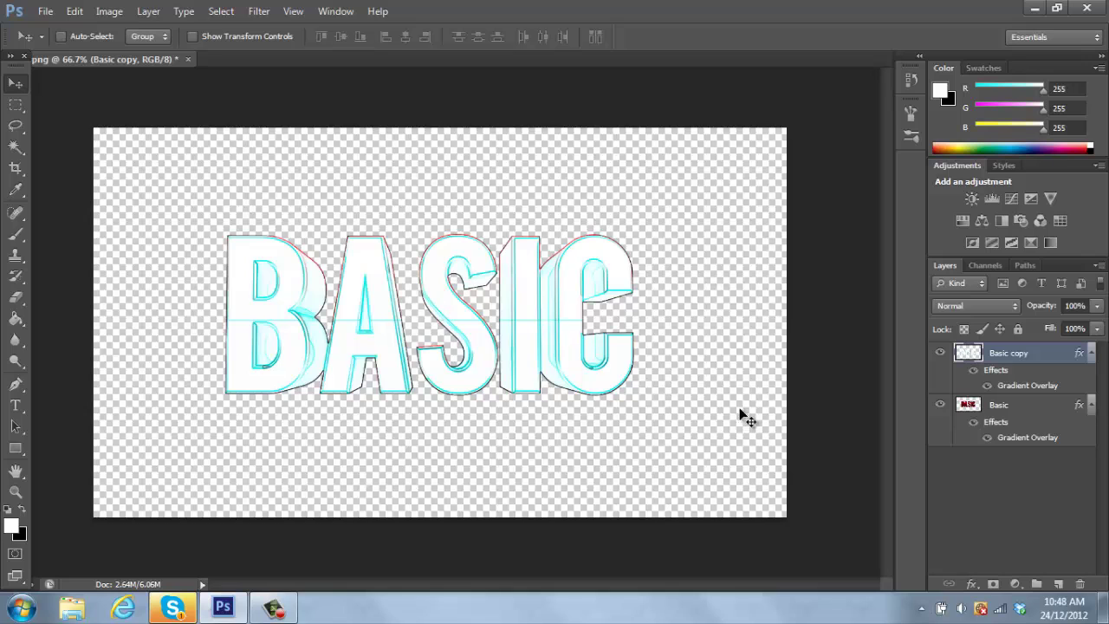
- Invert the edge copy and blend it in Screen mode at 79% opacity
{"action": "left_click", "coordinate": [109, 11]}
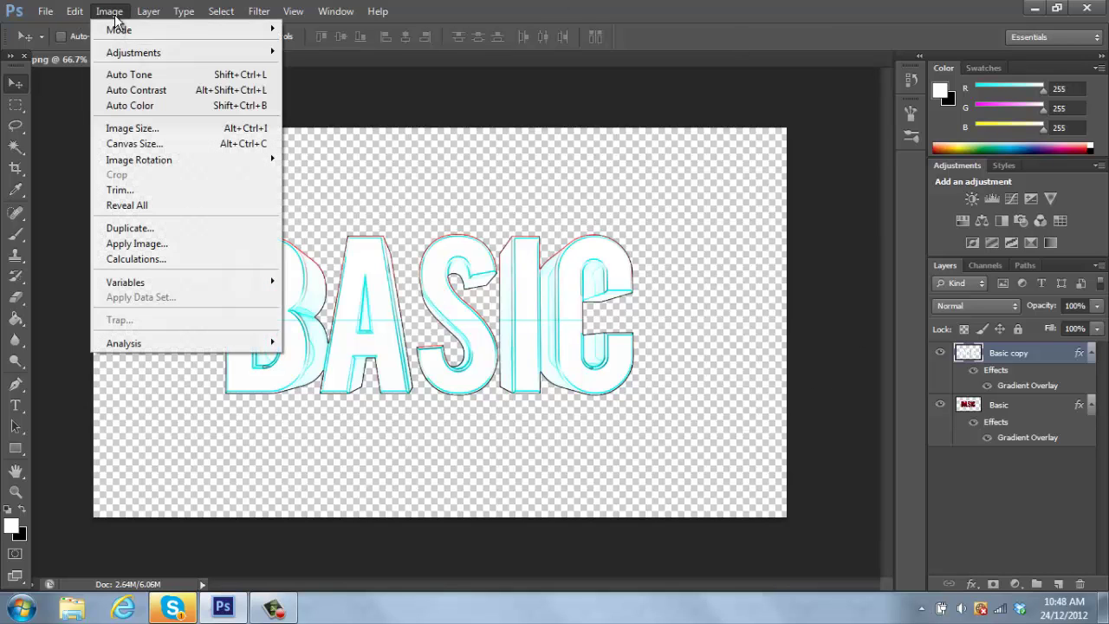
{"action": "mouse_move", "coordinate": [134, 53]}
{"action": "left_click", "coordinate": [357, 245]}
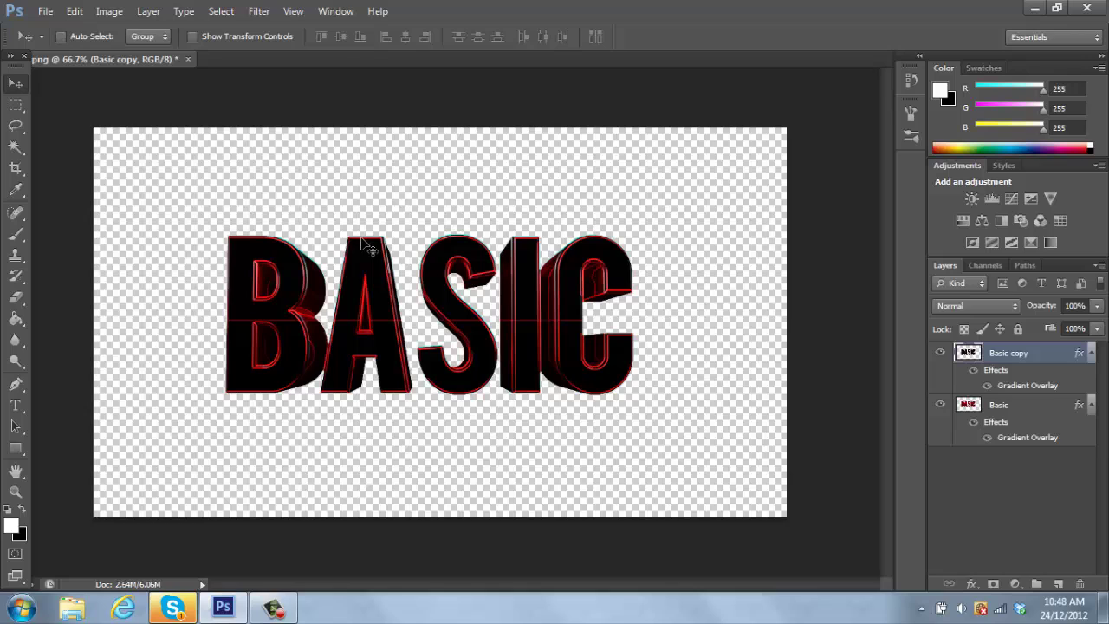
{"action": "left_click", "coordinate": [1002, 307]}
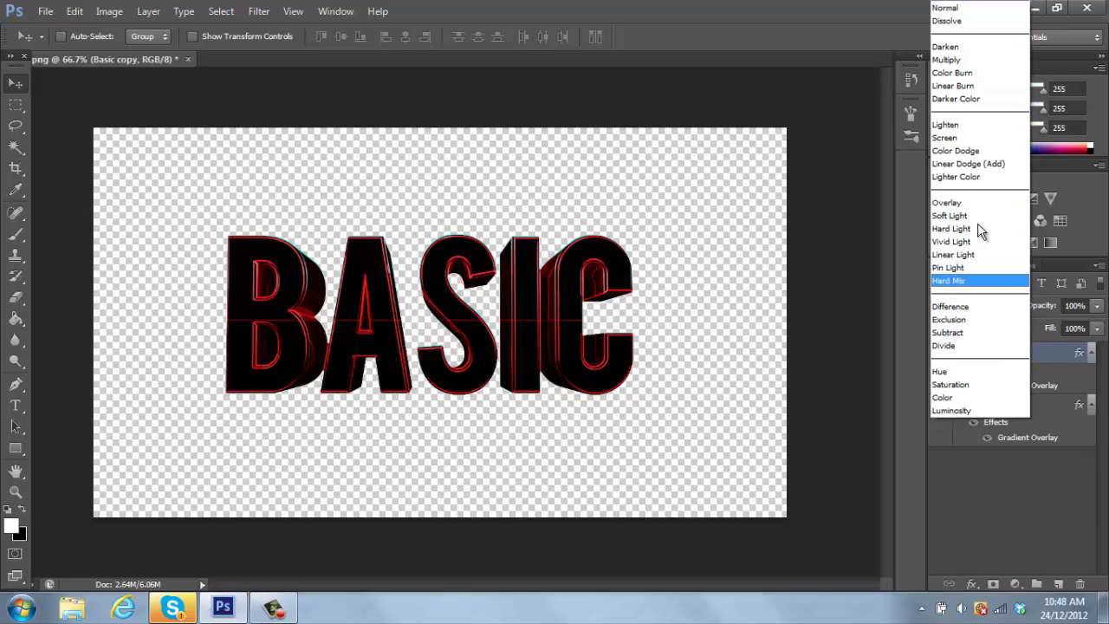
{"action": "left_click", "coordinate": [951, 139]}
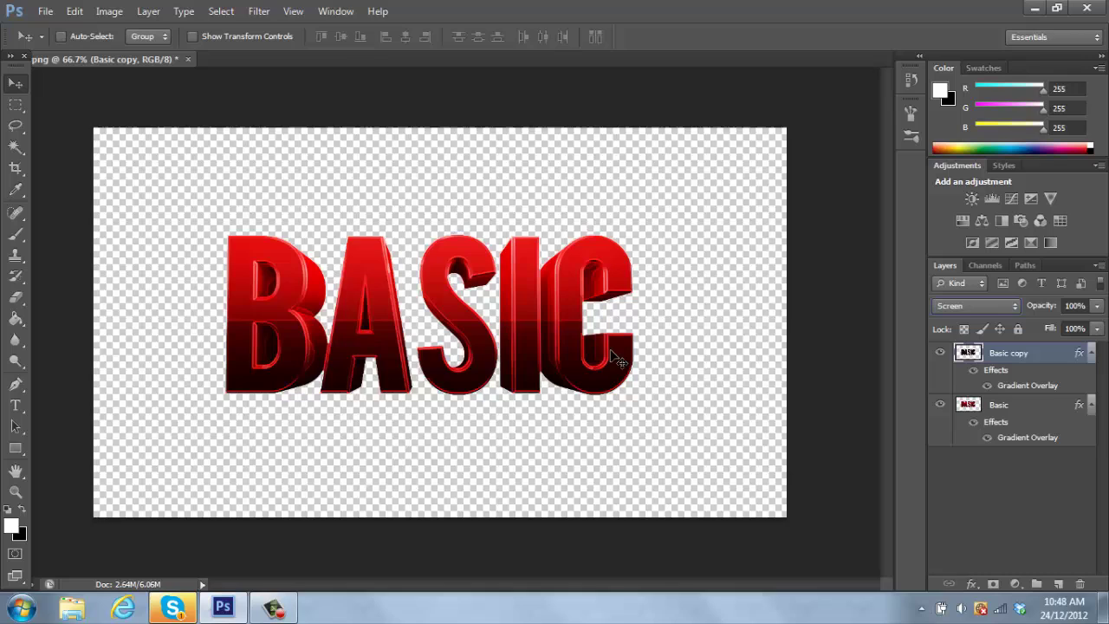
{"action": "left_click", "coordinate": [1094, 307]}
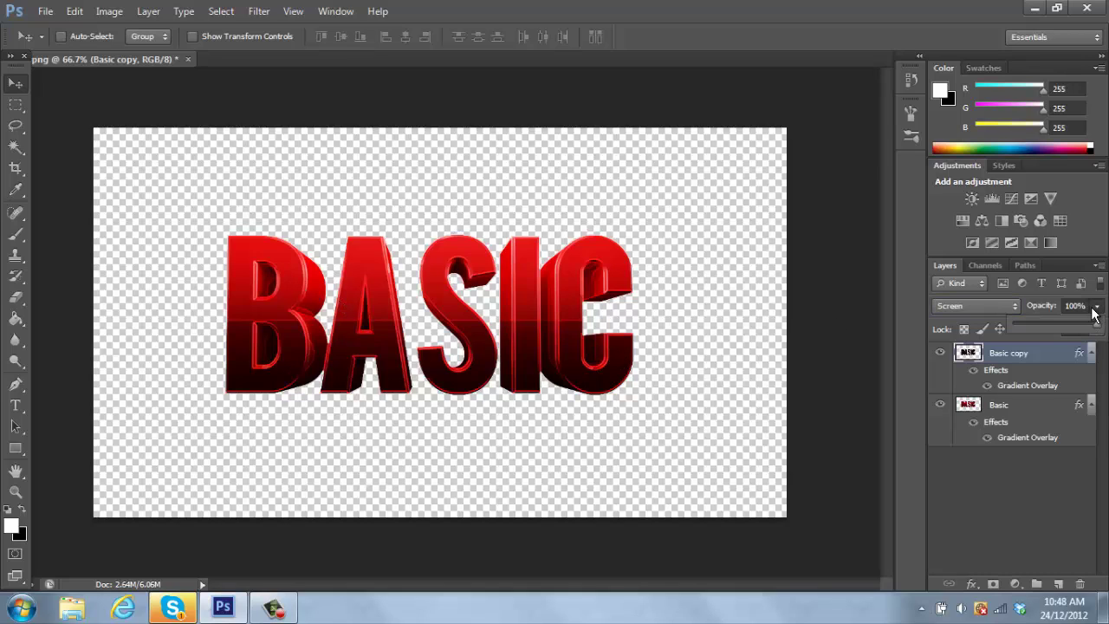
{"action": "left_click_drag", "start_coordinate": [1045, 324], "coordinate": [1082, 326]}
{"action": "left_click", "coordinate": [1053, 353]}
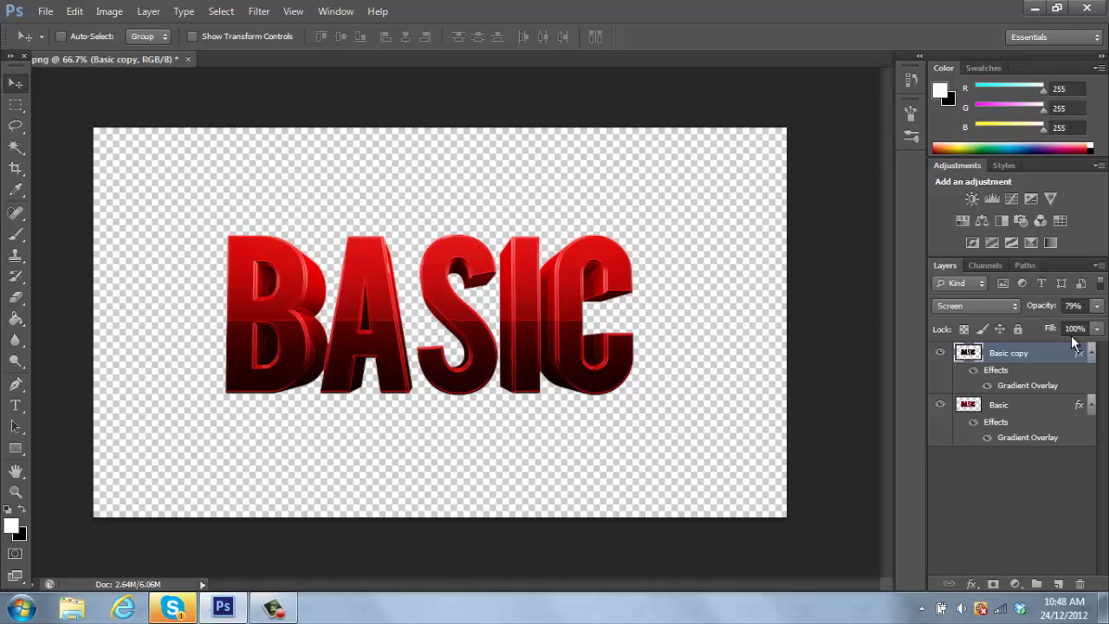
- Merge Basic copy into Basic and shift the BASIC text slightly right
{"action": "right_click", "coordinate": [1033, 360]}
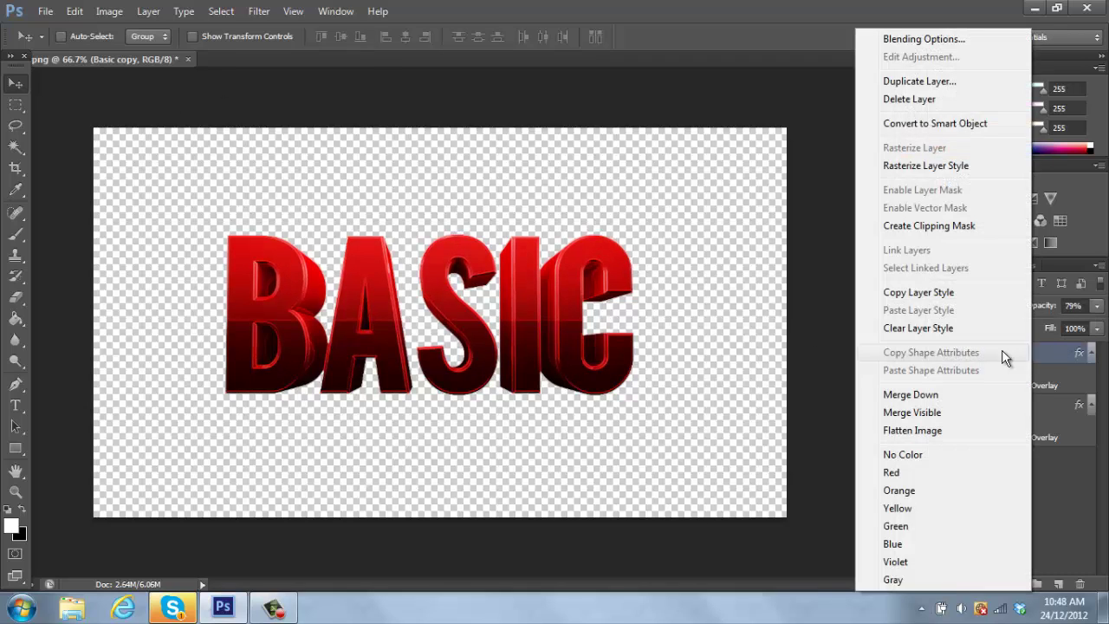
{"action": "left_click", "coordinate": [946, 396]}
{"action": "left_click_drag", "start_coordinate": [435, 342], "coordinate": [482, 336]}
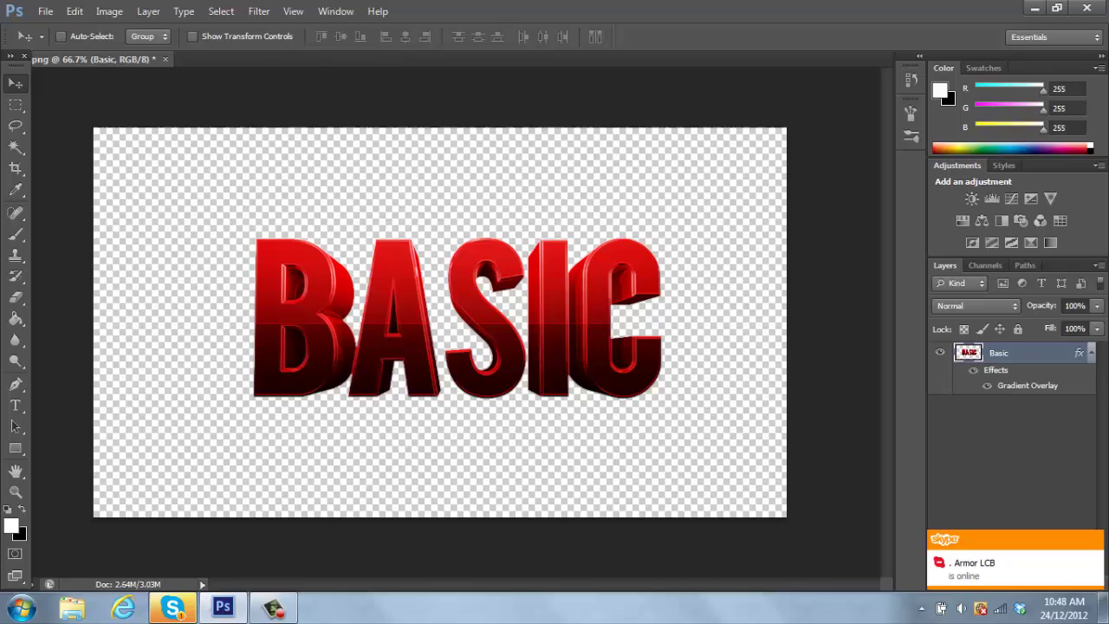
- Save the artwork as a PNG named 'Basic Edited', accepting the PNG options
{"action": "left_click", "coordinate": [45, 11]}
{"action": "left_click", "coordinate": [64, 207]}
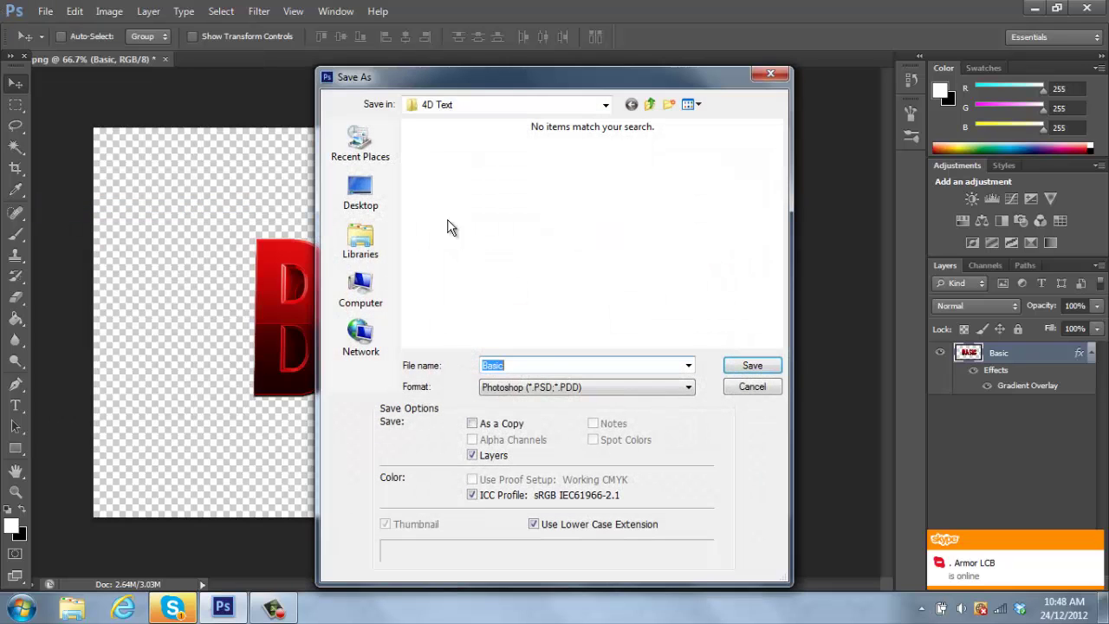
{"action": "left_click", "coordinate": [554, 382]}
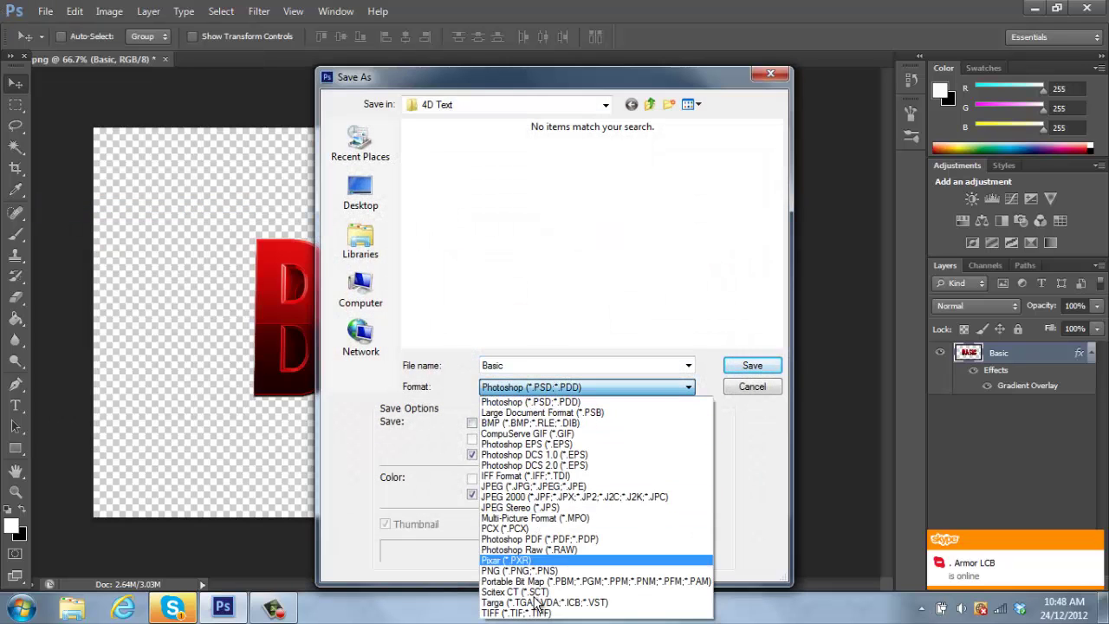
{"action": "left_click", "coordinate": [523, 568]}
{"action": "left_click", "coordinate": [555, 387]}
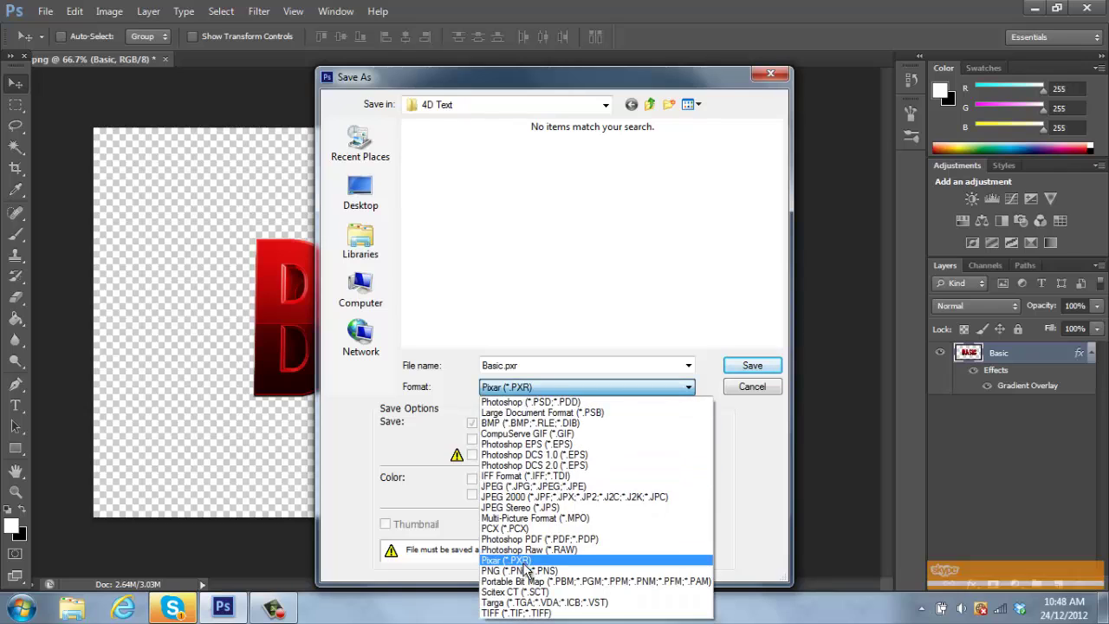
{"action": "left_click", "coordinate": [520, 570]}
{"action": "double_click", "coordinate": [543, 371]}
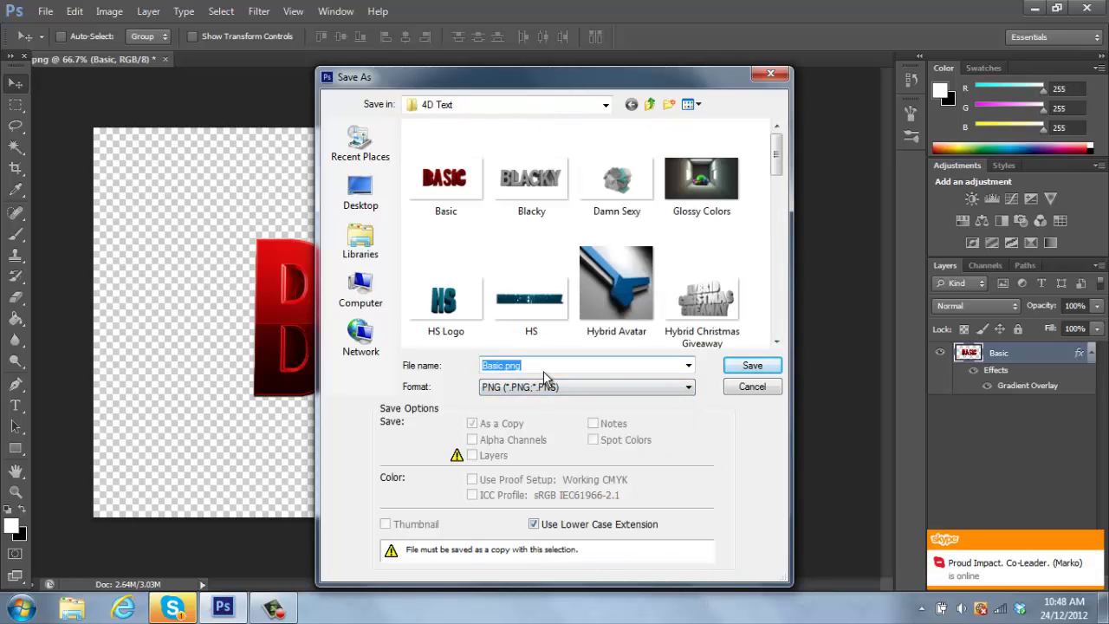
{"action": "type", "text": "Basic Ed"}
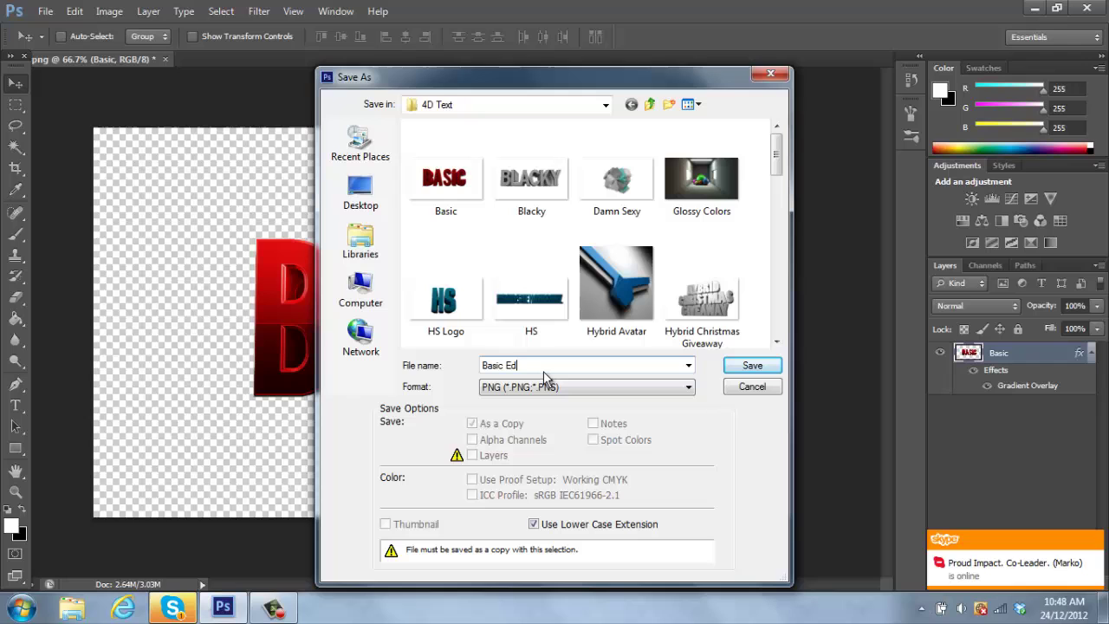
{"action": "type", "text": "ited"}
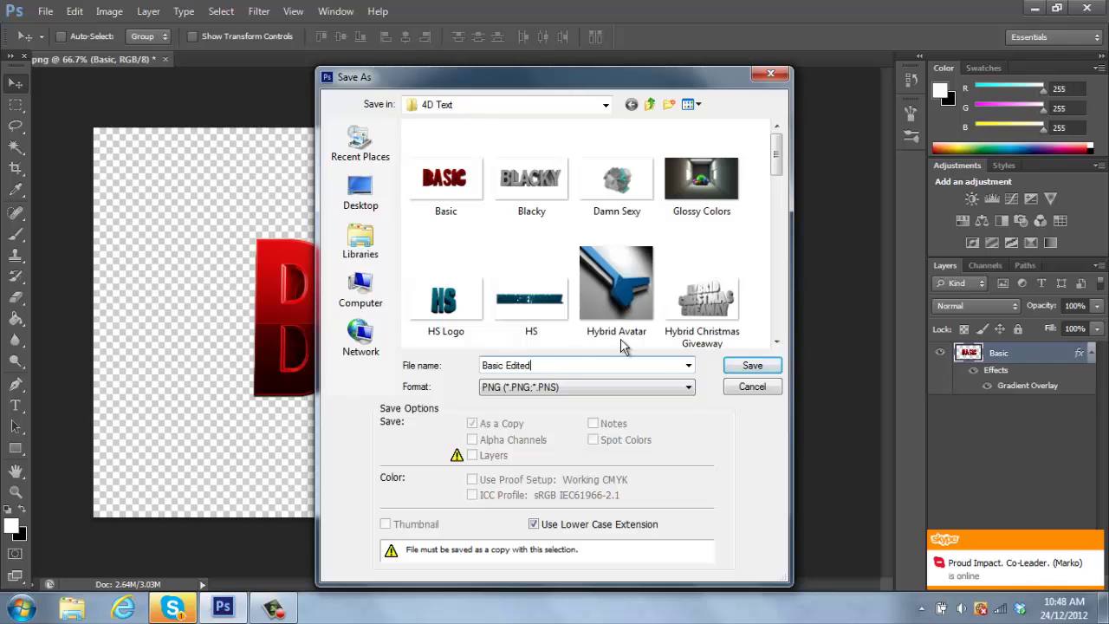
{"action": "left_click", "coordinate": [750, 366]}
{"action": "left_click", "coordinate": [608, 188]}
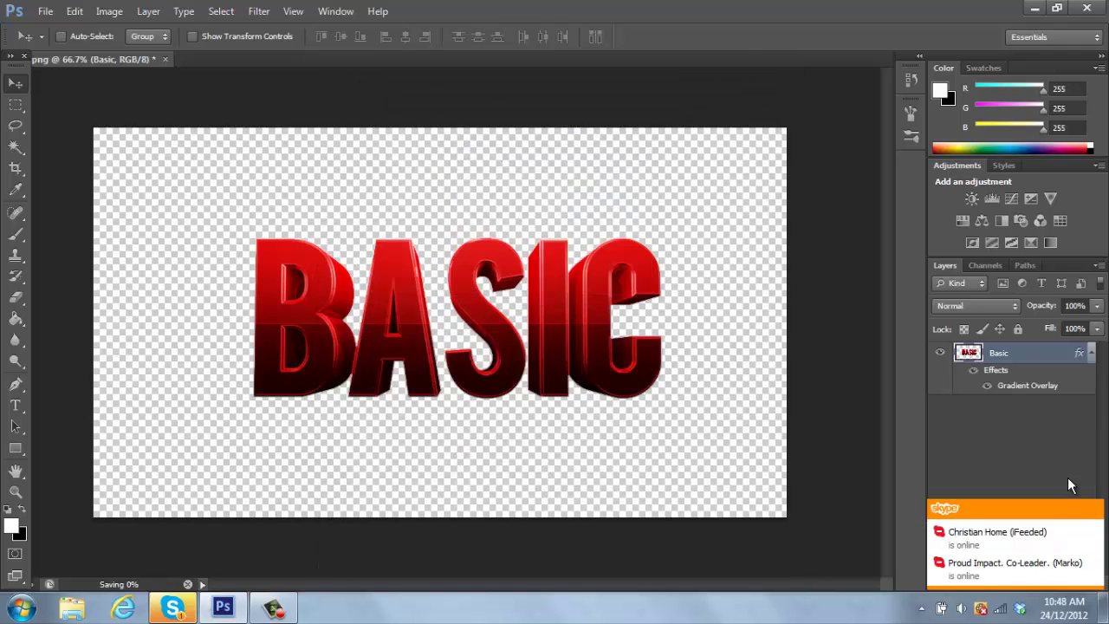
- Close Basic.png without saving its changes
{"action": "left_click", "coordinate": [1092, 510]}
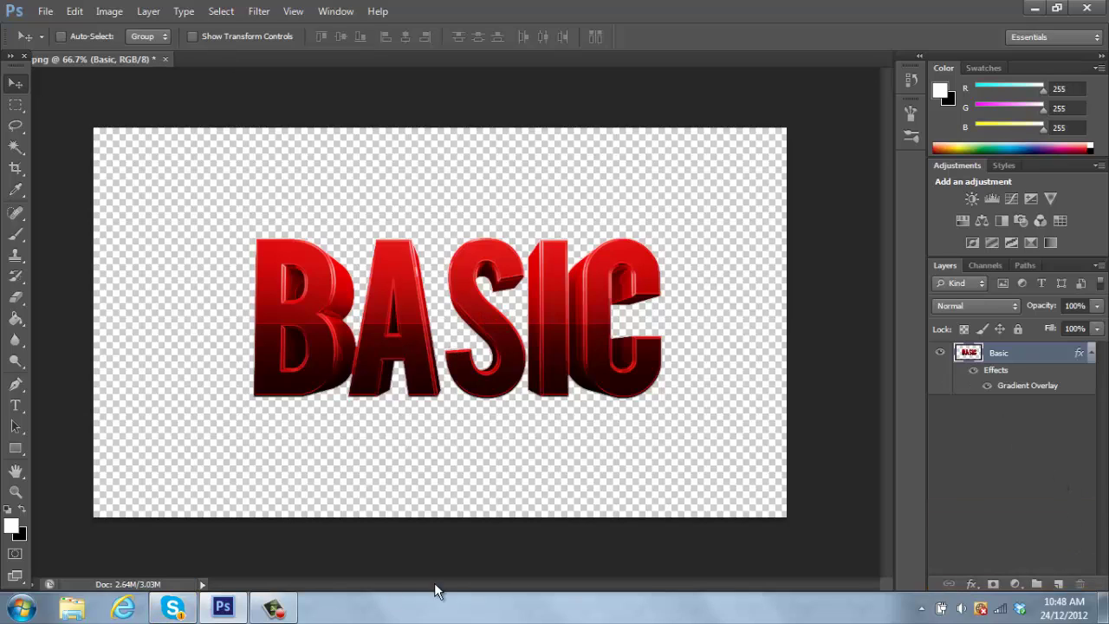
{"action": "left_click", "coordinate": [276, 607]}
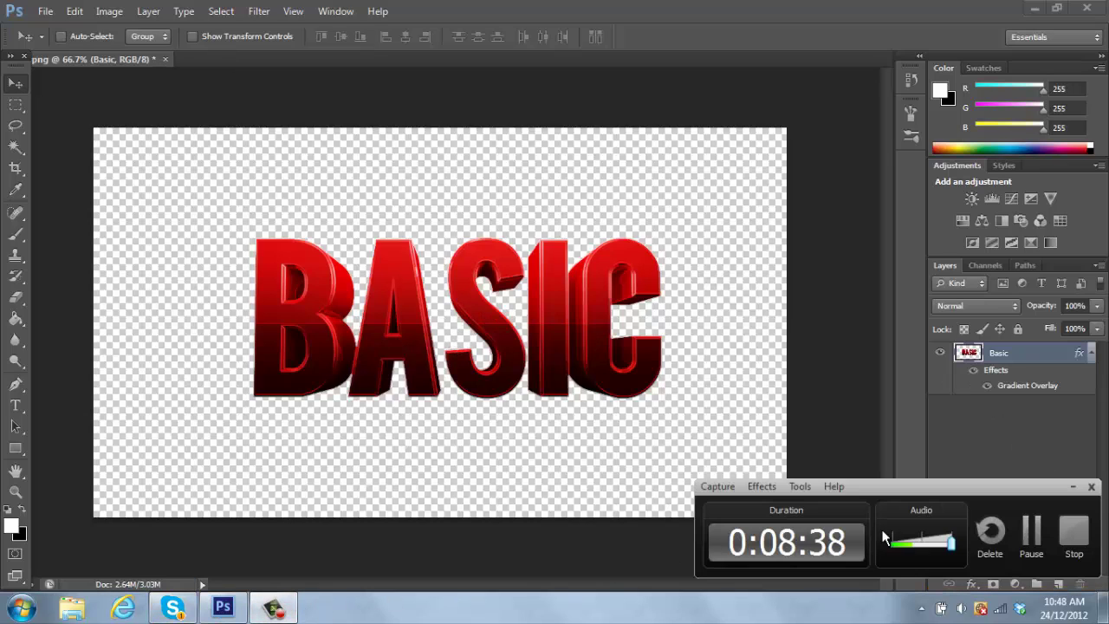
{"action": "left_click", "coordinate": [1075, 488]}
{"action": "left_click", "coordinate": [166, 60]}
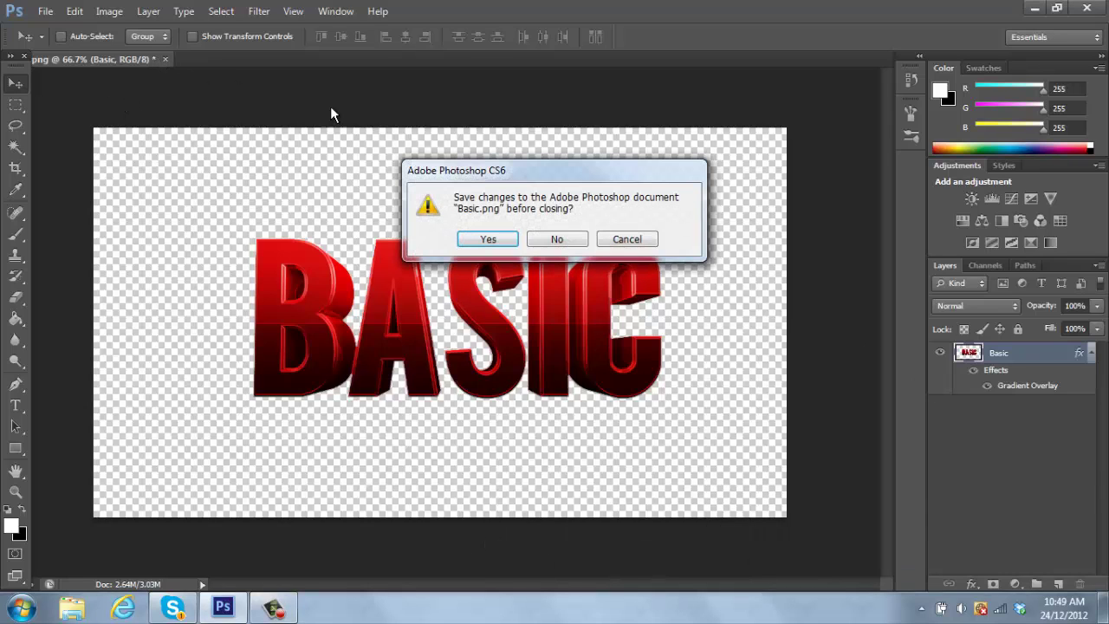
{"action": "left_click", "coordinate": [558, 240]}
- Create a new 1280×720 white Untitled-1 document
{"action": "left_click", "coordinate": [45, 12]}
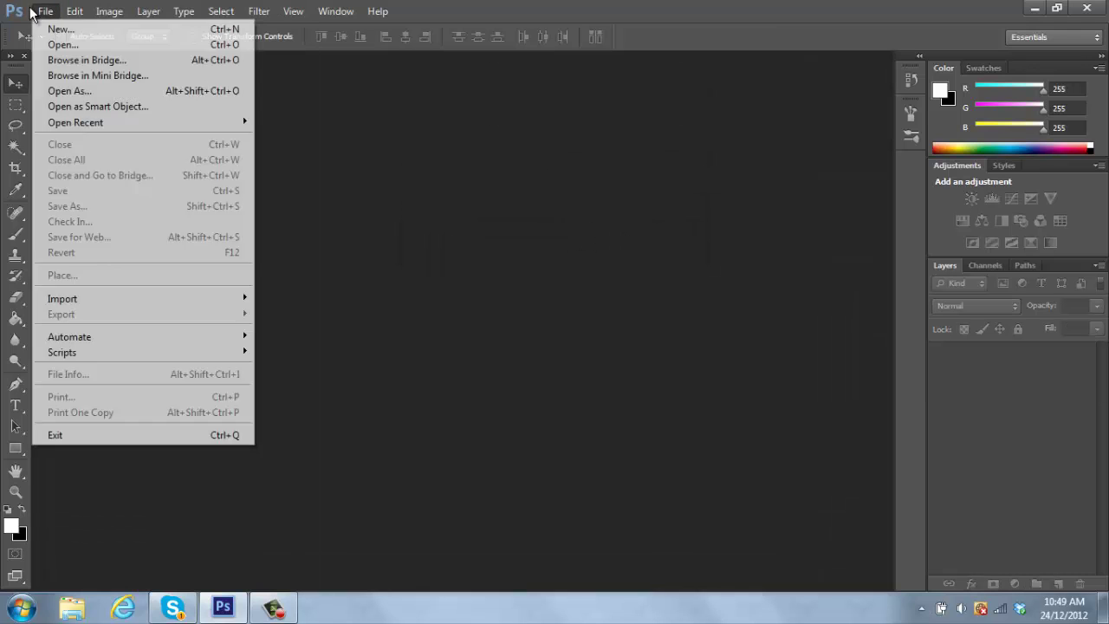
{"action": "left_click", "coordinate": [61, 29]}
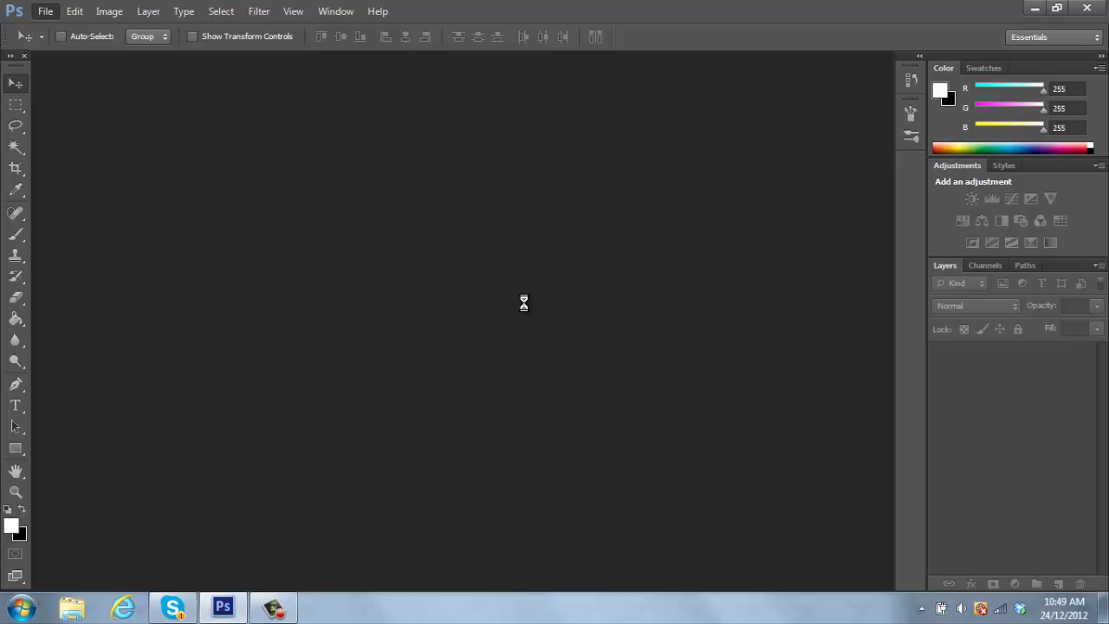
{"action": "left_click", "coordinate": [704, 153]}
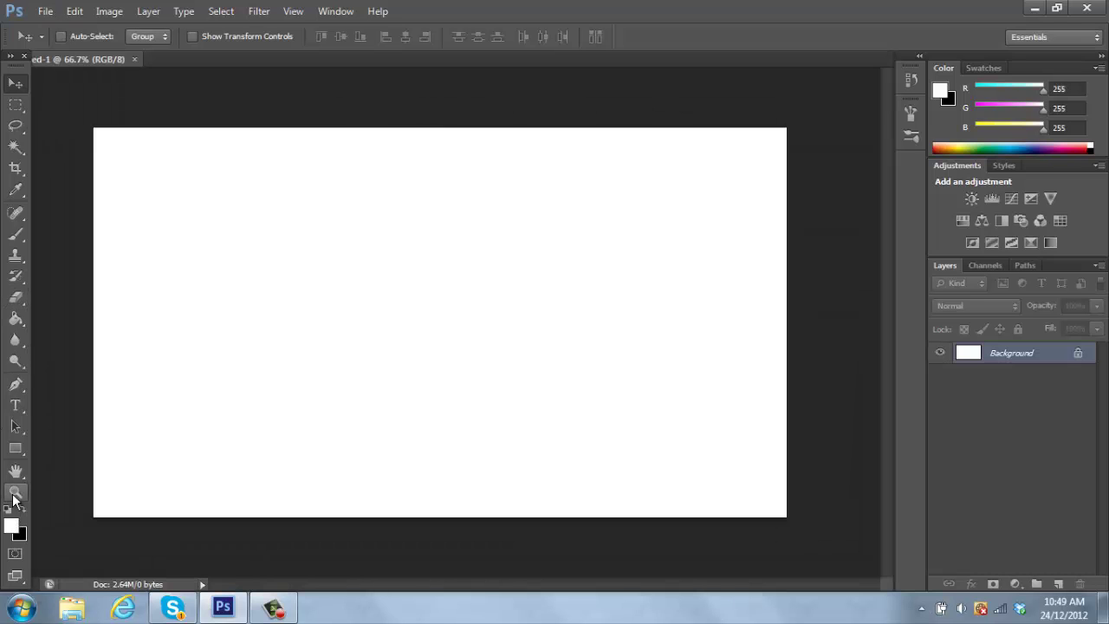
- Fill the canvas with grey #6f6f6f, then reset colours with white as foreground
{"action": "left_click", "coordinate": [15, 319]}
{"action": "left_click", "coordinate": [12, 524]}
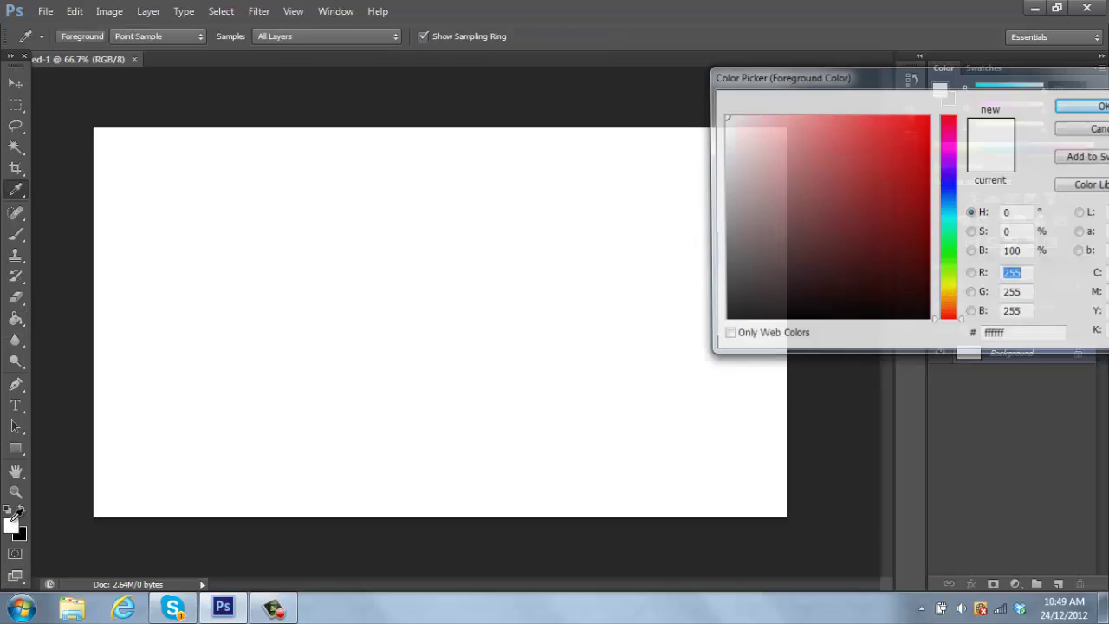
{"action": "left_click_drag", "start_coordinate": [777, 228], "coordinate": [680, 225]}
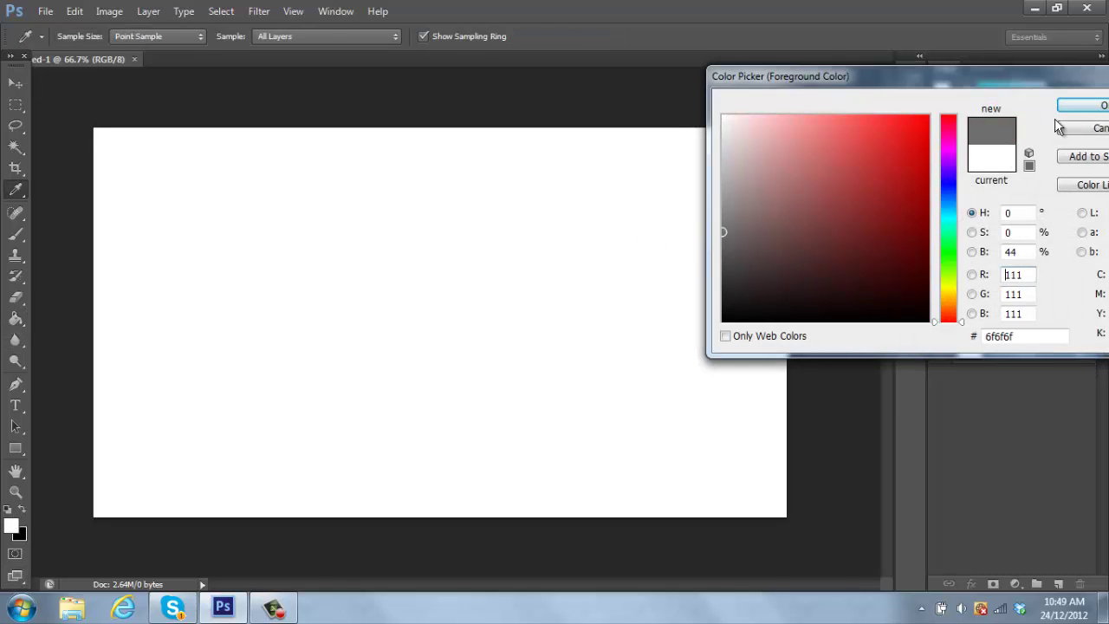
{"action": "left_click", "coordinate": [1068, 106]}
{"action": "left_click", "coordinate": [656, 183]}
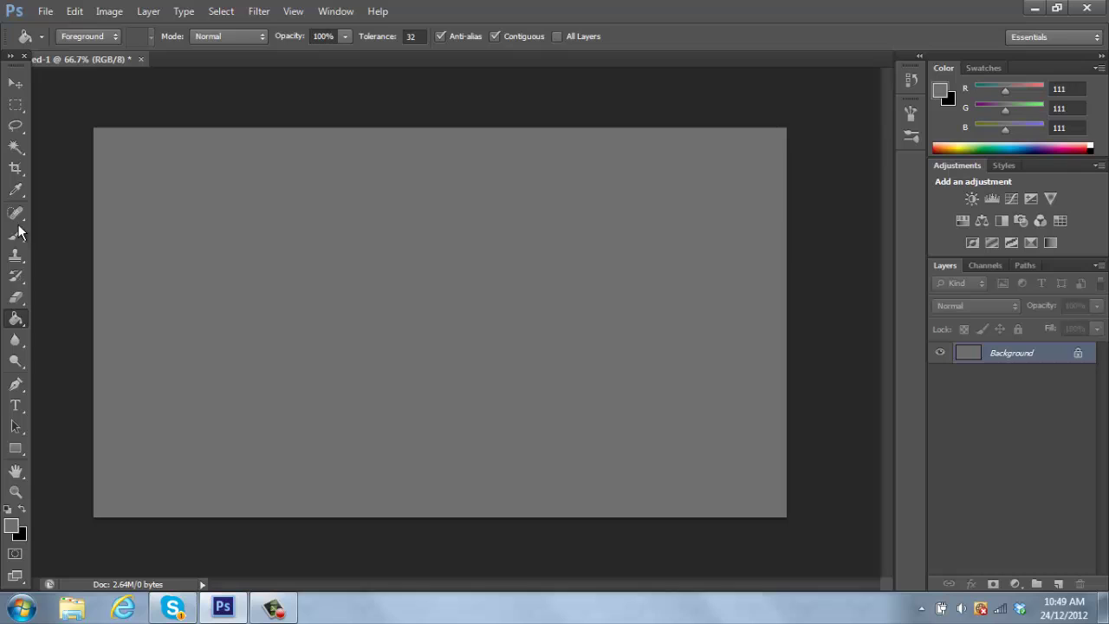
{"action": "left_click", "coordinate": [11, 510]}
{"action": "left_click", "coordinate": [23, 510]}
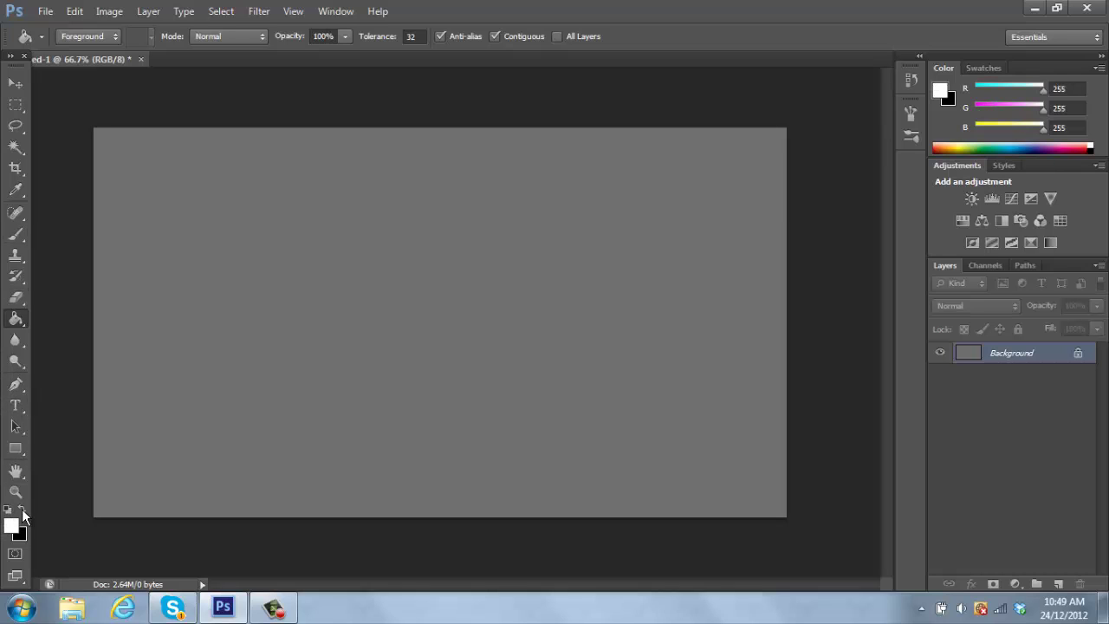
- Add a new layer and place a text insertion point on the canvas
{"action": "left_click", "coordinate": [1059, 583]}
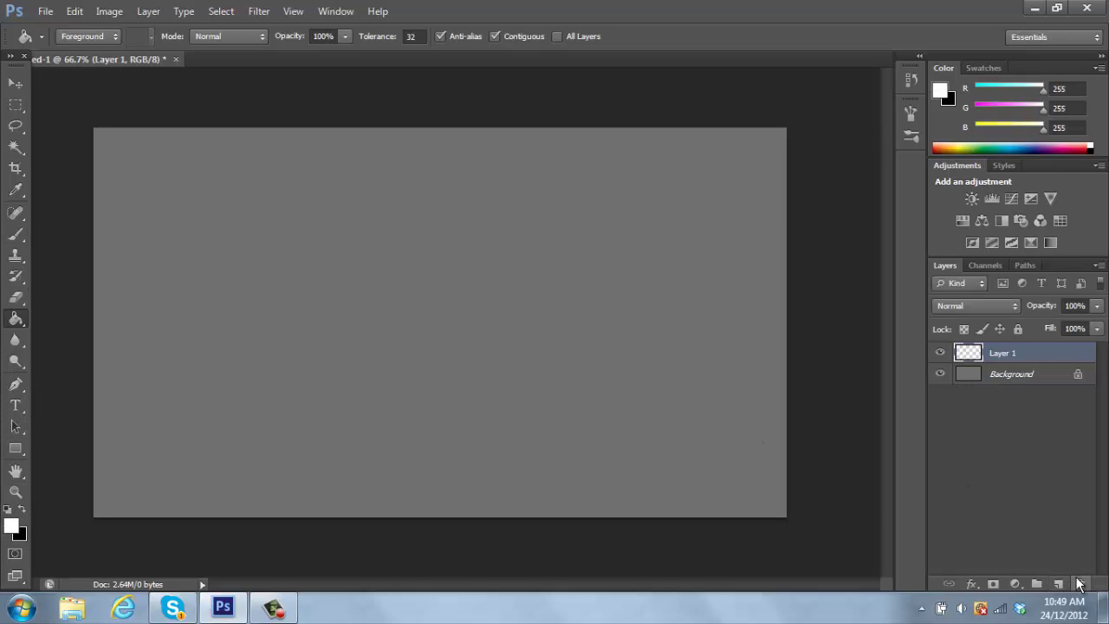
{"action": "left_click", "coordinate": [16, 405]}
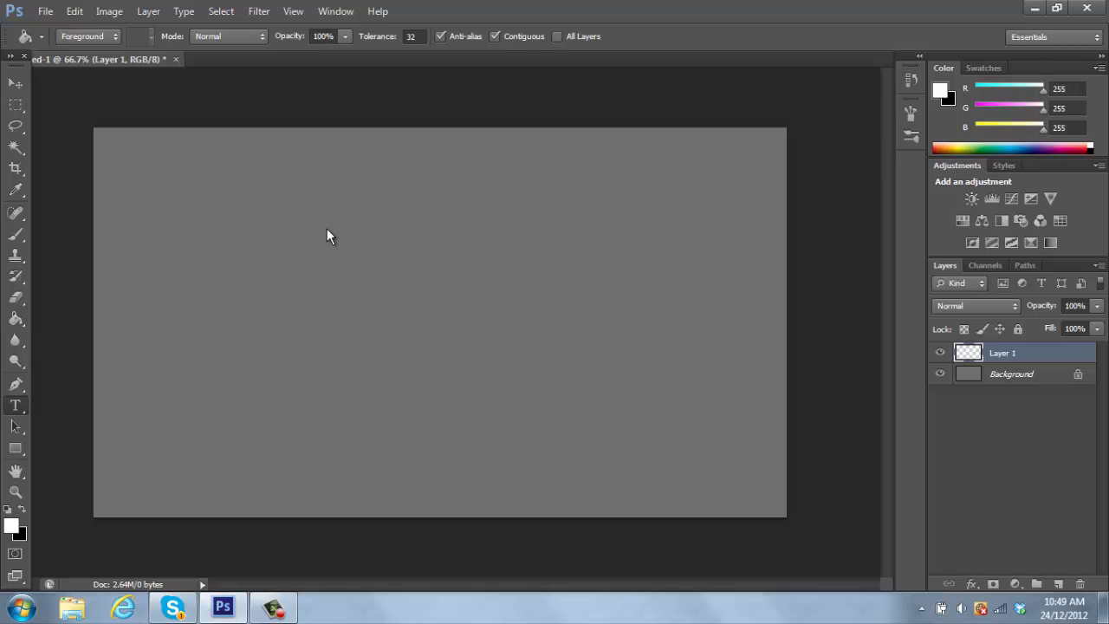
{"action": "left_click", "coordinate": [326, 227]}
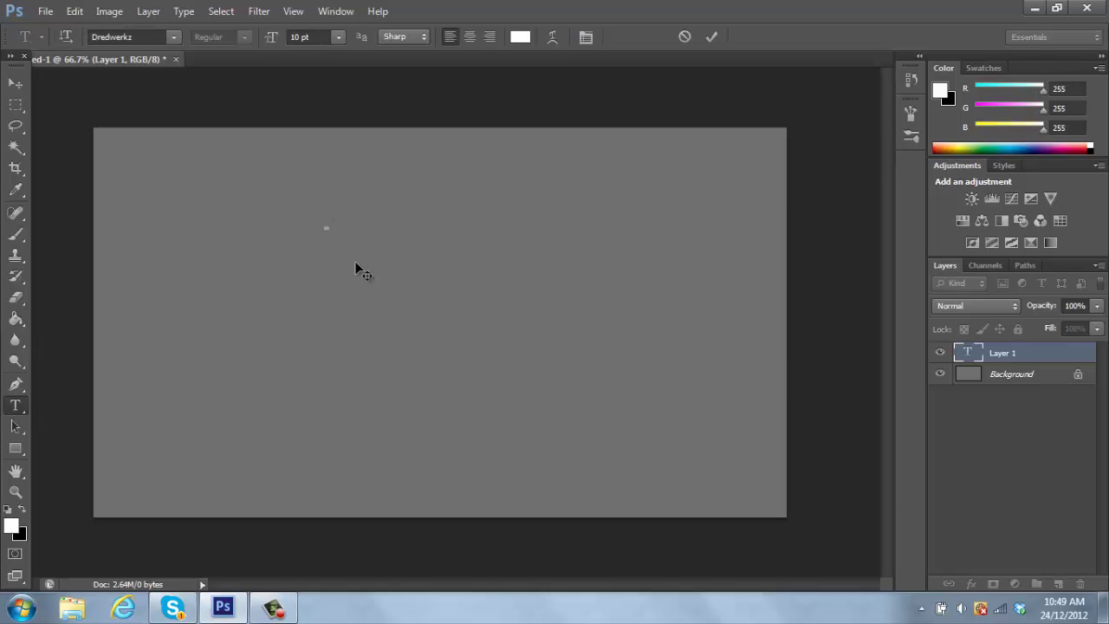
- Set the type size to 300 pt and move the text start lower left
{"action": "left_click", "coordinate": [317, 36]}
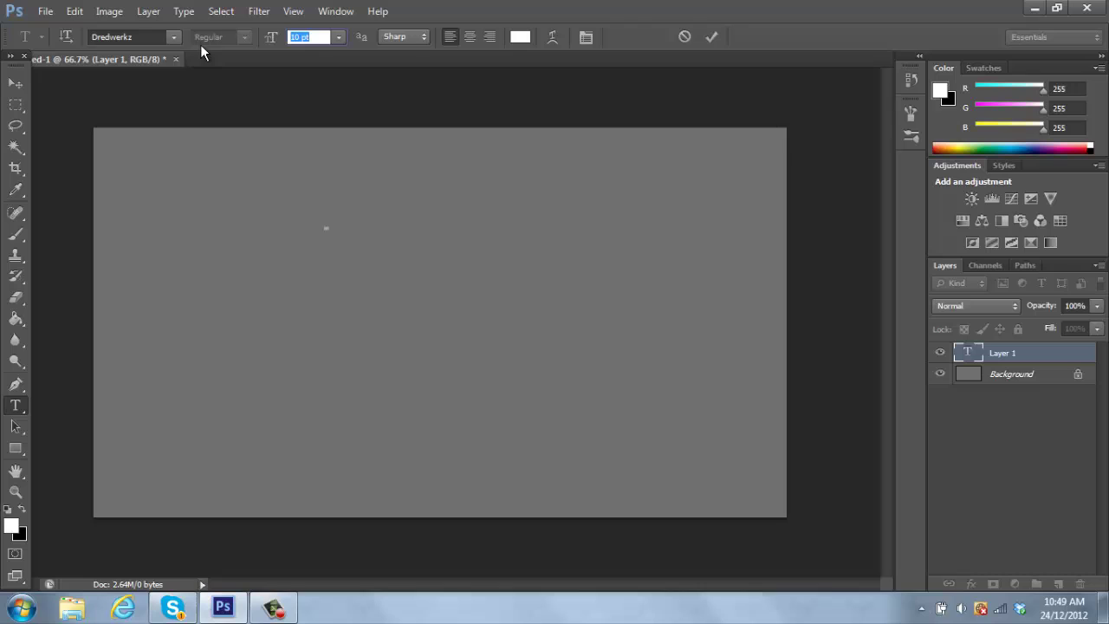
{"action": "type", "text": "100"}
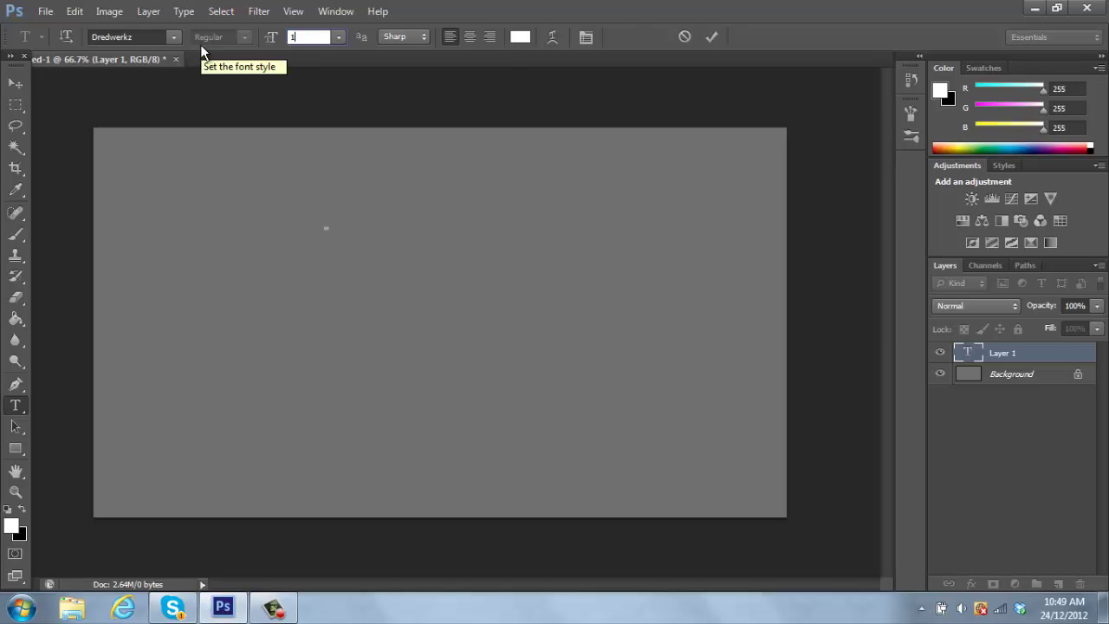
{"action": "key", "text": "BackSpace"}
{"action": "key", "text": "BackSpace"}
{"action": "key", "text": "BackSpace"}
{"action": "type", "text": "500"}
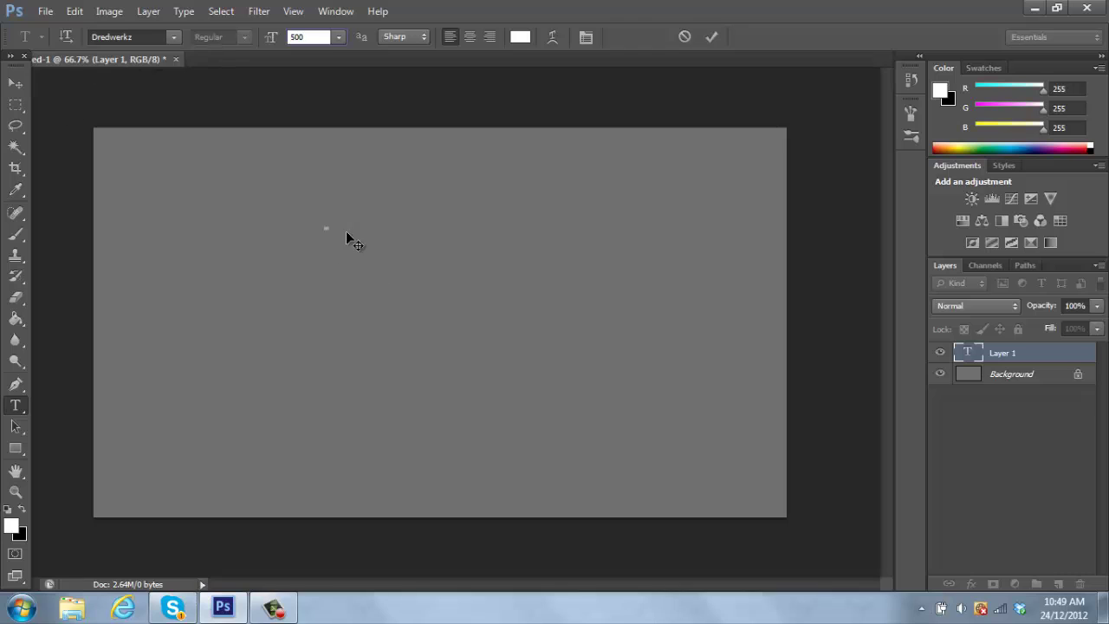
{"action": "left_click_drag", "start_coordinate": [340, 263], "coordinate": [265, 501]}
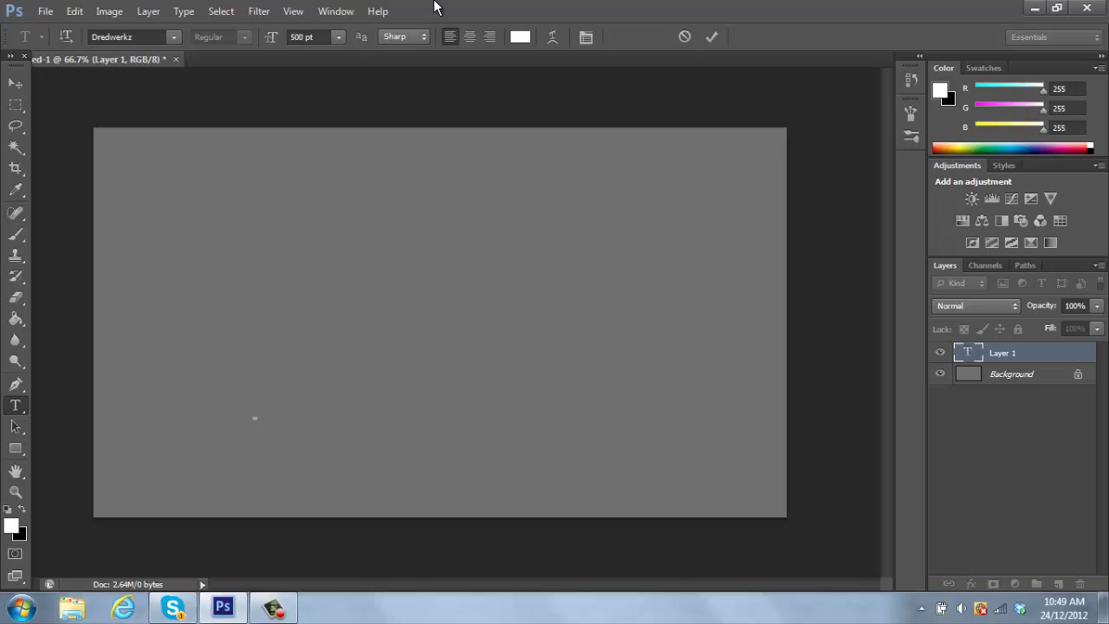
{"action": "left_click", "coordinate": [326, 34]}
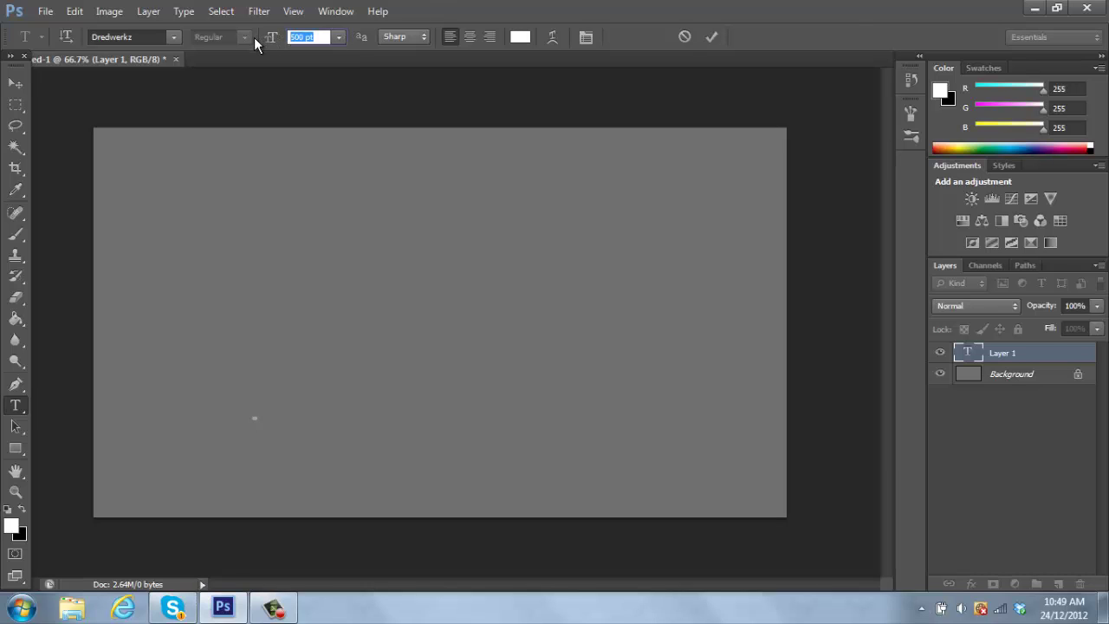
{"action": "type", "text": "450"}
{"action": "key", "text": "Return"}
{"action": "left_click", "coordinate": [321, 38]}
{"action": "type", "text": "300"}
{"action": "key", "text": "Return"}
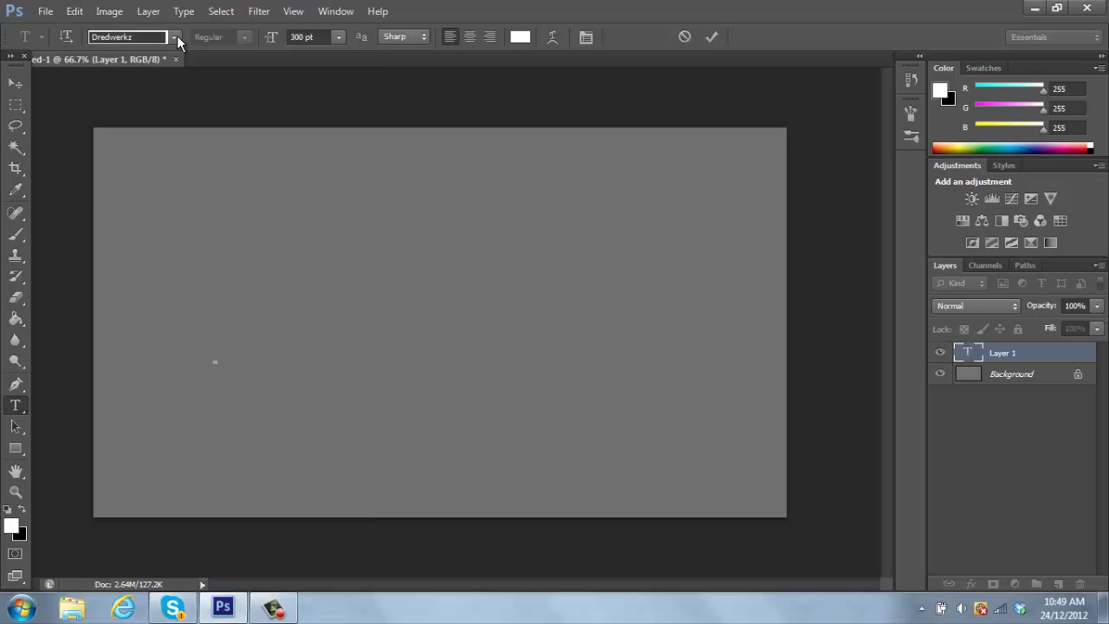
- Choose the Elgethy font for the text
{"action": "left_click", "coordinate": [176, 37]}
{"action": "scroll", "coordinate": [308, 387], "scroll_direction": "down", "scroll_amount": 4}
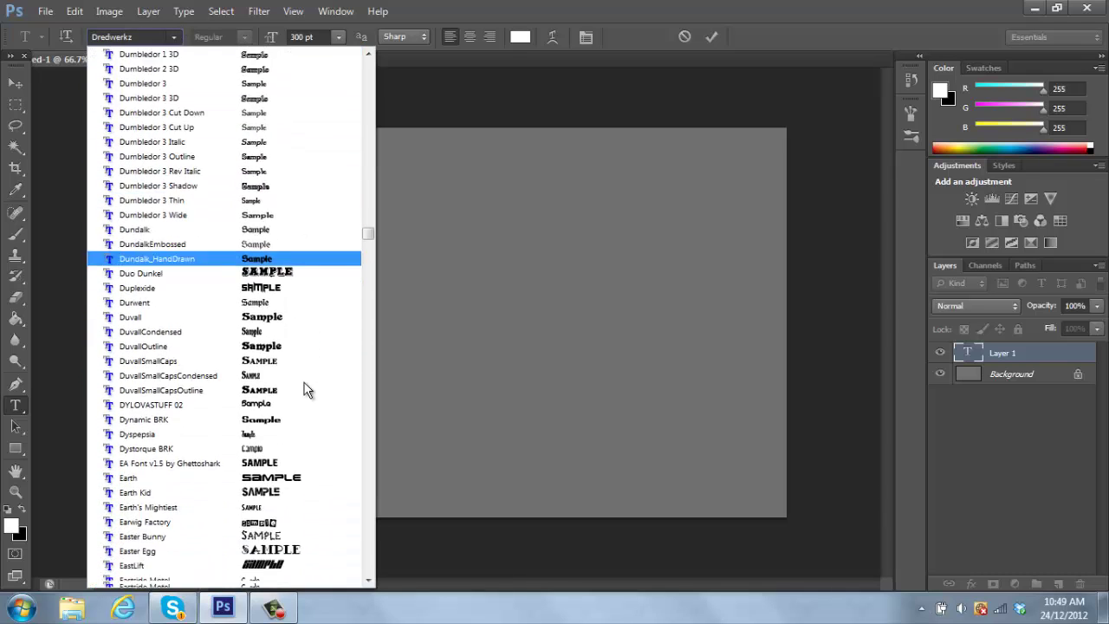
{"action": "scroll", "coordinate": [303, 373], "scroll_direction": "down", "scroll_amount": 3}
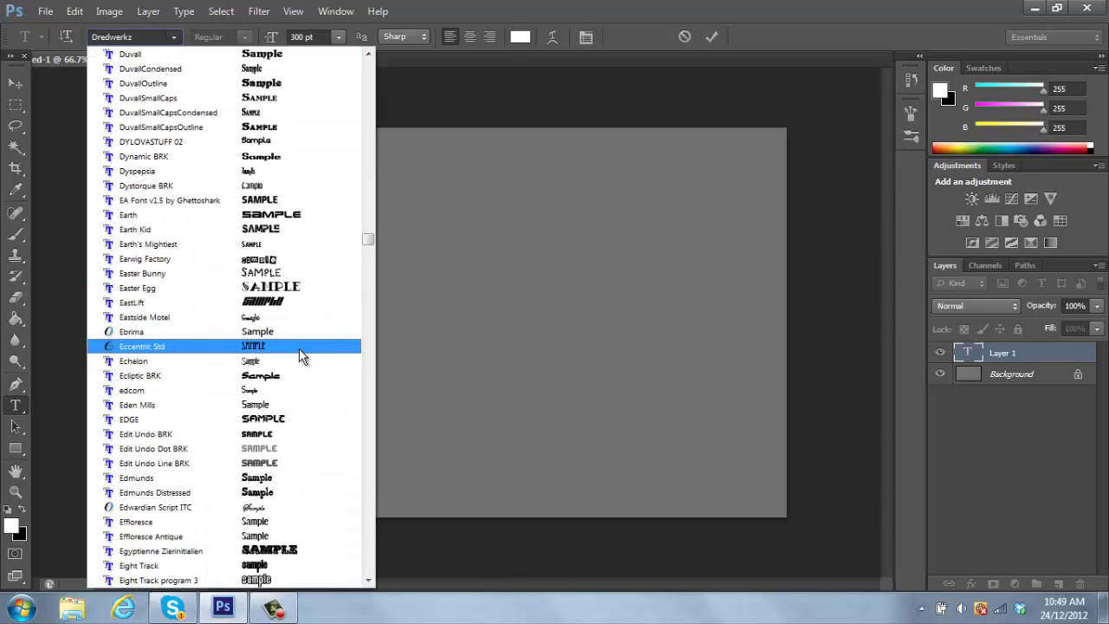
{"action": "scroll", "coordinate": [299, 351], "scroll_direction": "down", "scroll_amount": 2}
{"action": "scroll", "coordinate": [303, 359], "scroll_direction": "down", "scroll_amount": 5}
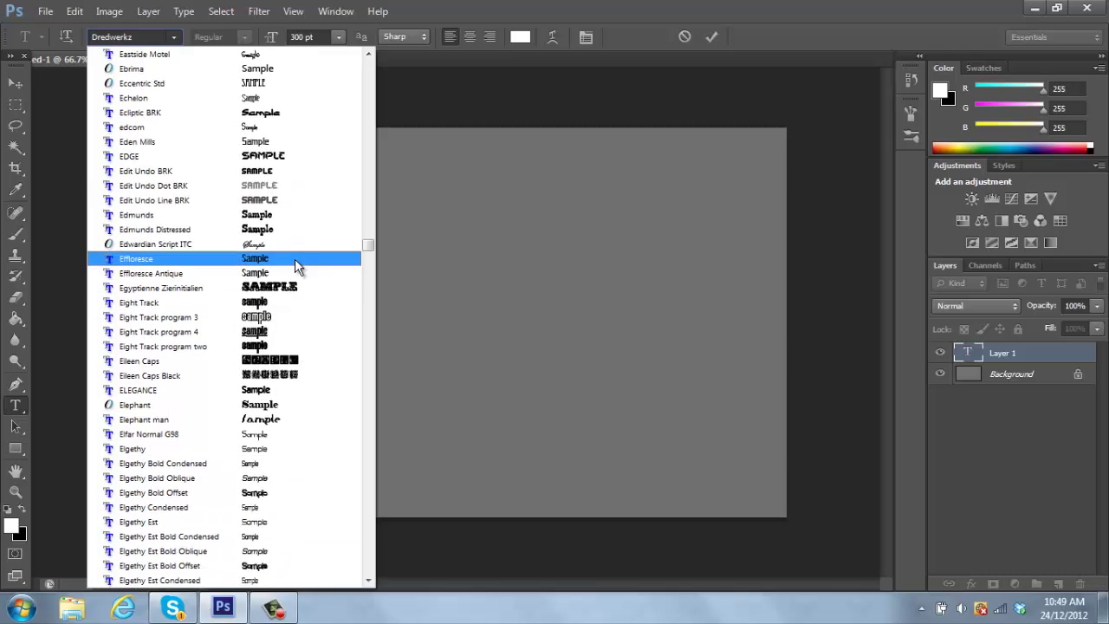
{"action": "scroll", "coordinate": [325, 364], "scroll_direction": "down", "scroll_amount": 5}
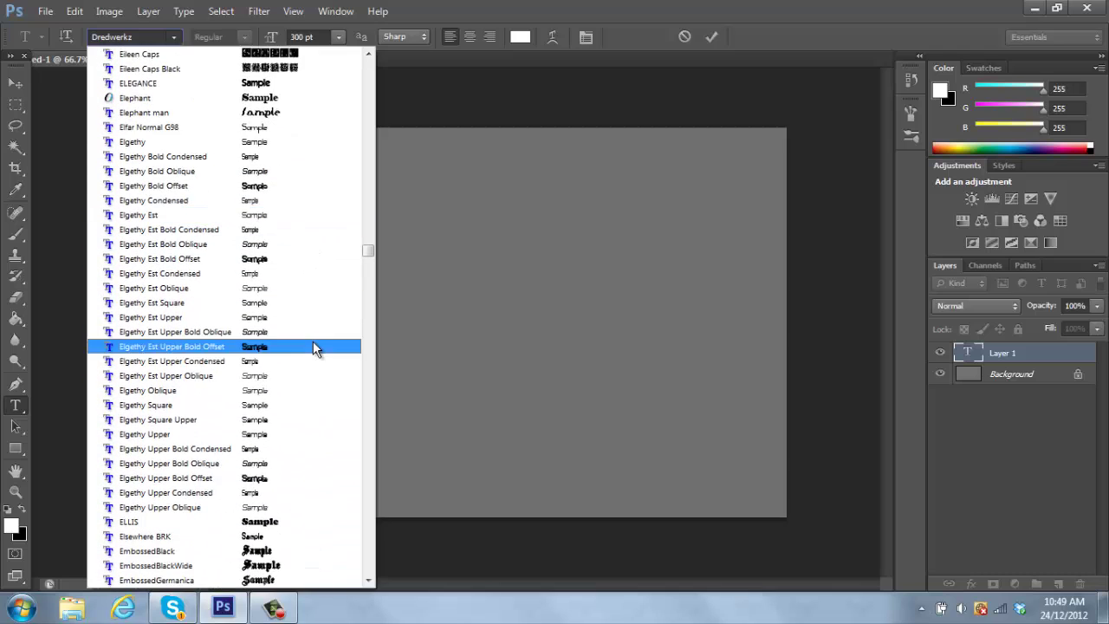
{"action": "scroll", "coordinate": [290, 299], "scroll_direction": "up", "scroll_amount": 1}
{"action": "left_click", "coordinate": [280, 275]}
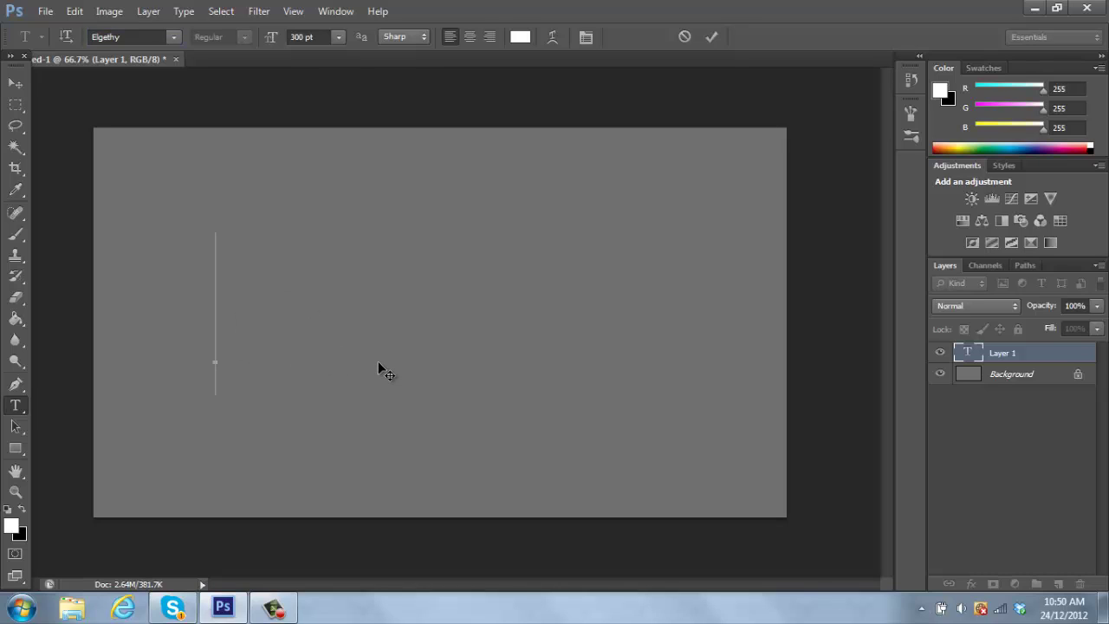
- Type the word as uppercase BASIC, commit it, and nudge it slightly left and up
{"action": "type", "text": "Basic"}
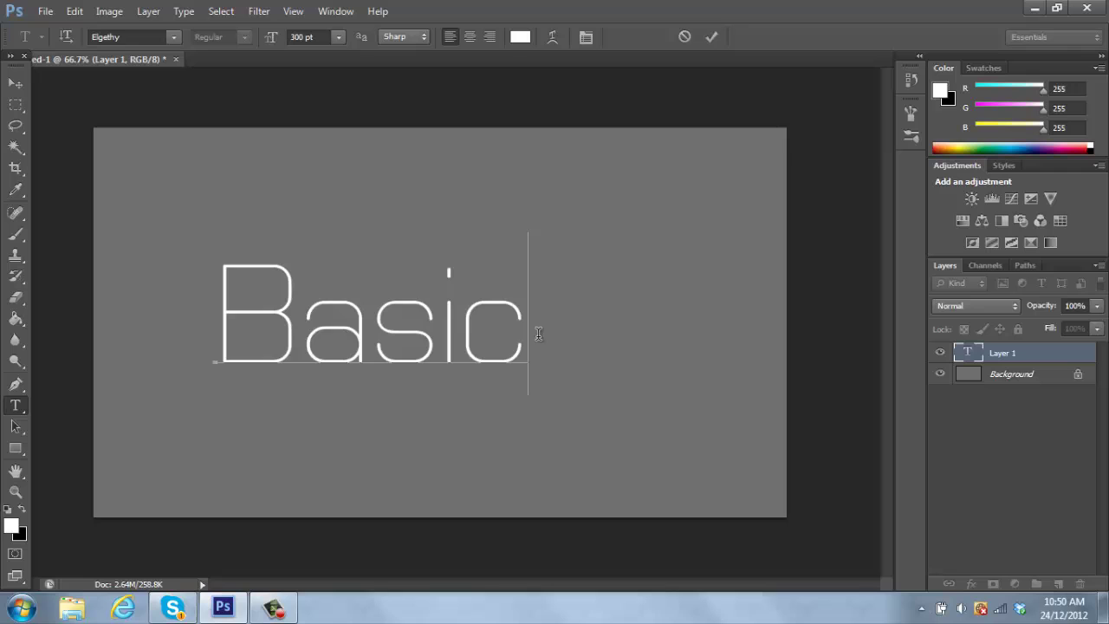
{"action": "key", "text": "Left"}
{"action": "left_click_drag", "start_coordinate": [375, 331], "coordinate": [208, 331]}
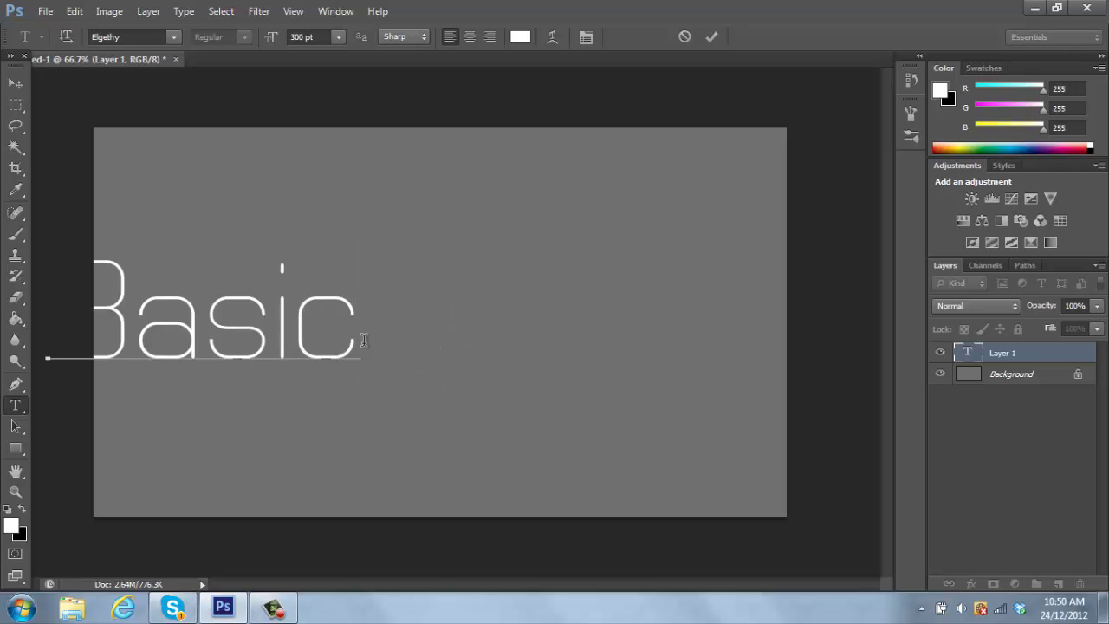
{"action": "key", "text": "shift+Right"}
{"action": "left_click_drag", "start_coordinate": [246, 425], "coordinate": [501, 418]}
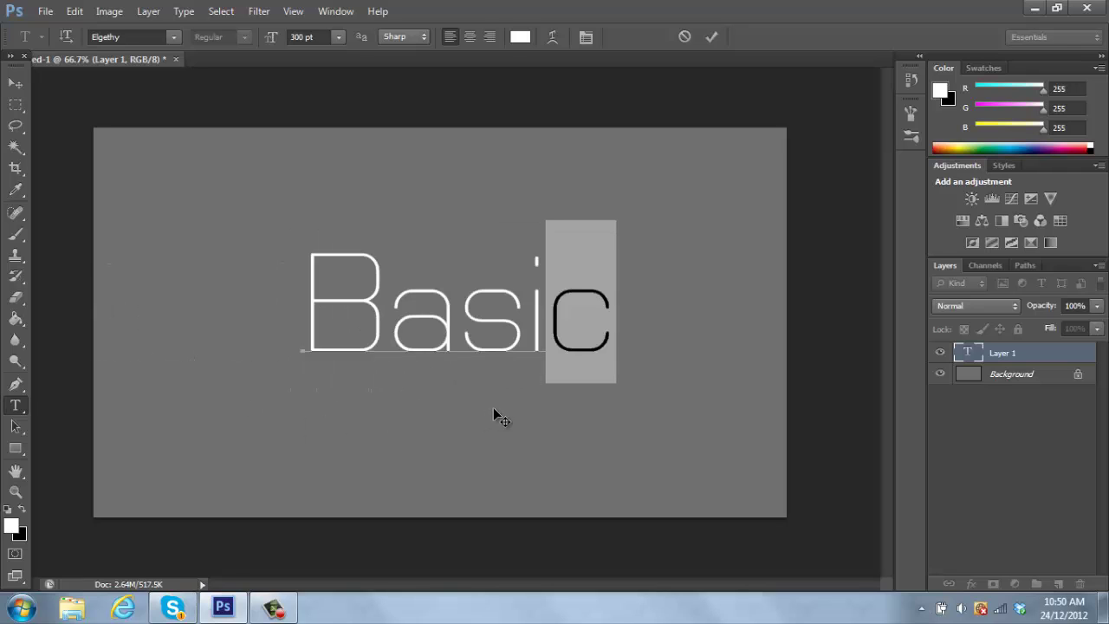
{"action": "left_click_drag", "start_coordinate": [604, 334], "coordinate": [194, 324]}
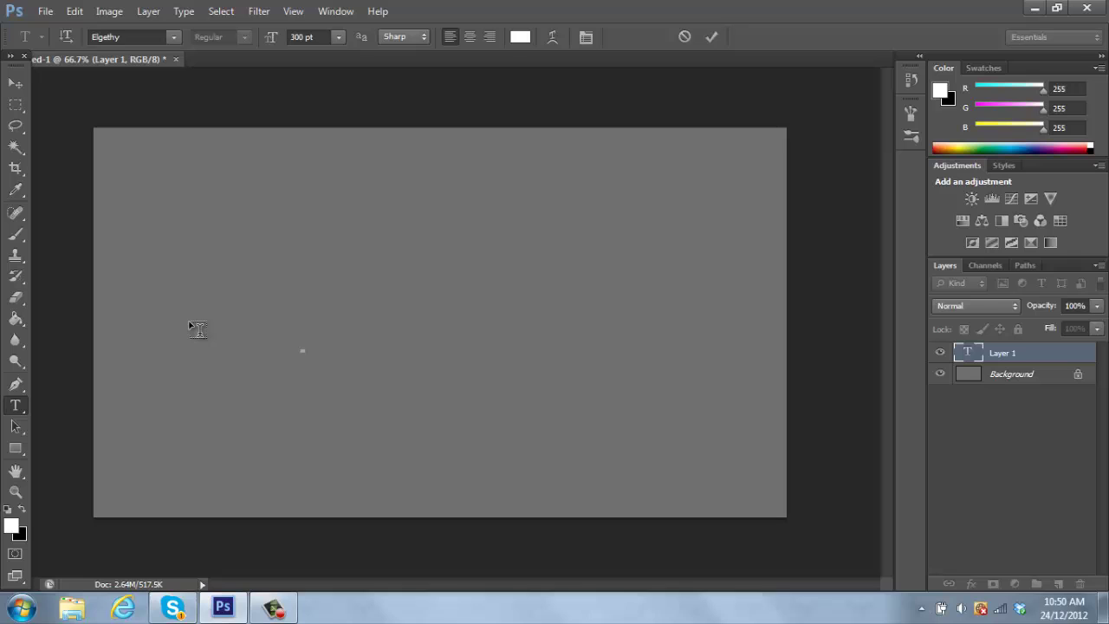
{"action": "type", "text": "BASIC"}
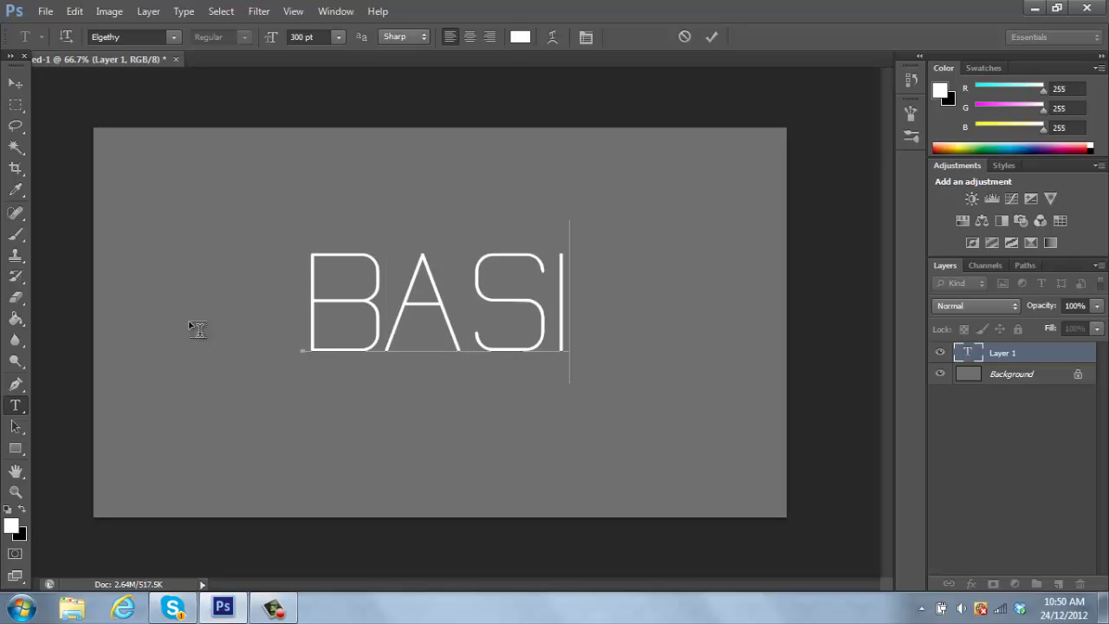
{"action": "left_click", "coordinate": [16, 82]}
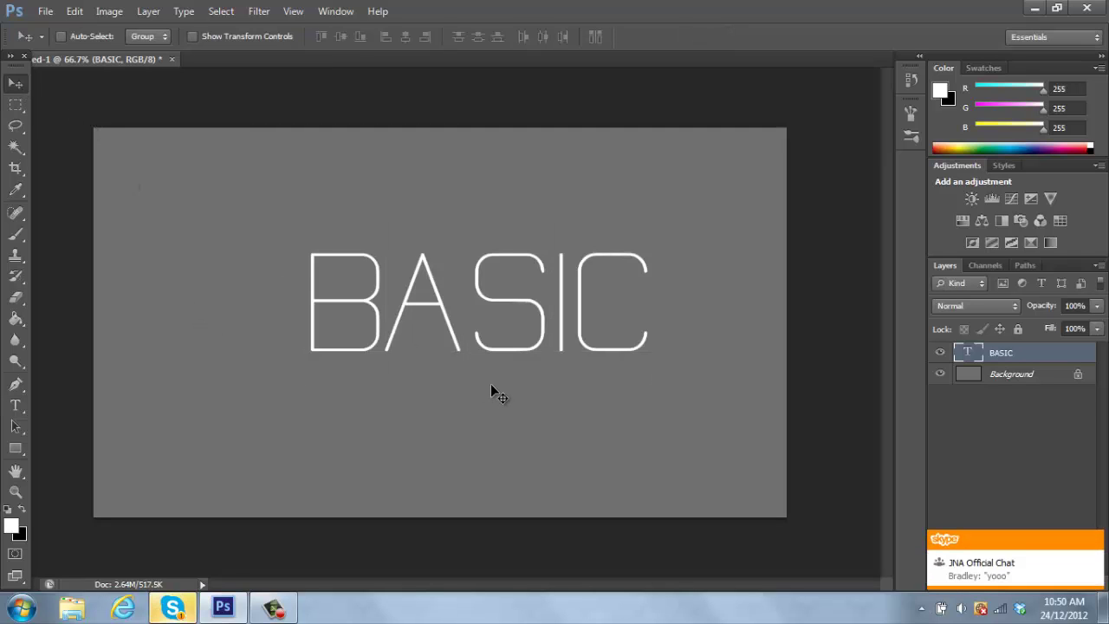
{"action": "left_click_drag", "start_coordinate": [491, 384], "coordinate": [459, 373]}
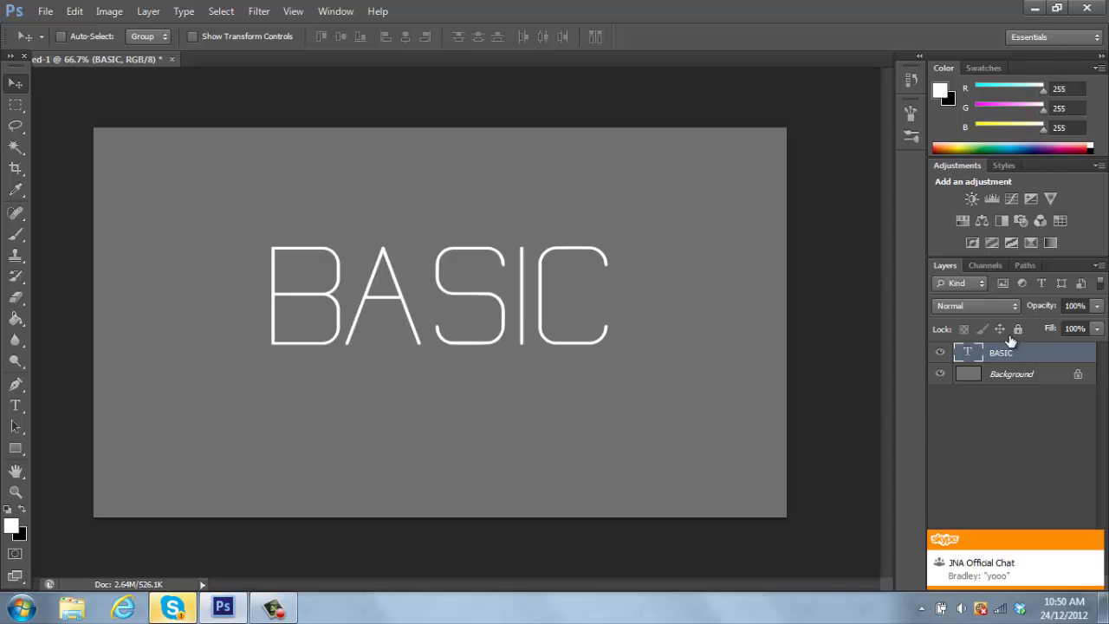
- Add a Gradient Overlay to BASIC using the orange-yellow-orange preset
{"action": "double_click", "coordinate": [1034, 359]}
{"action": "left_click", "coordinate": [553, 246]}
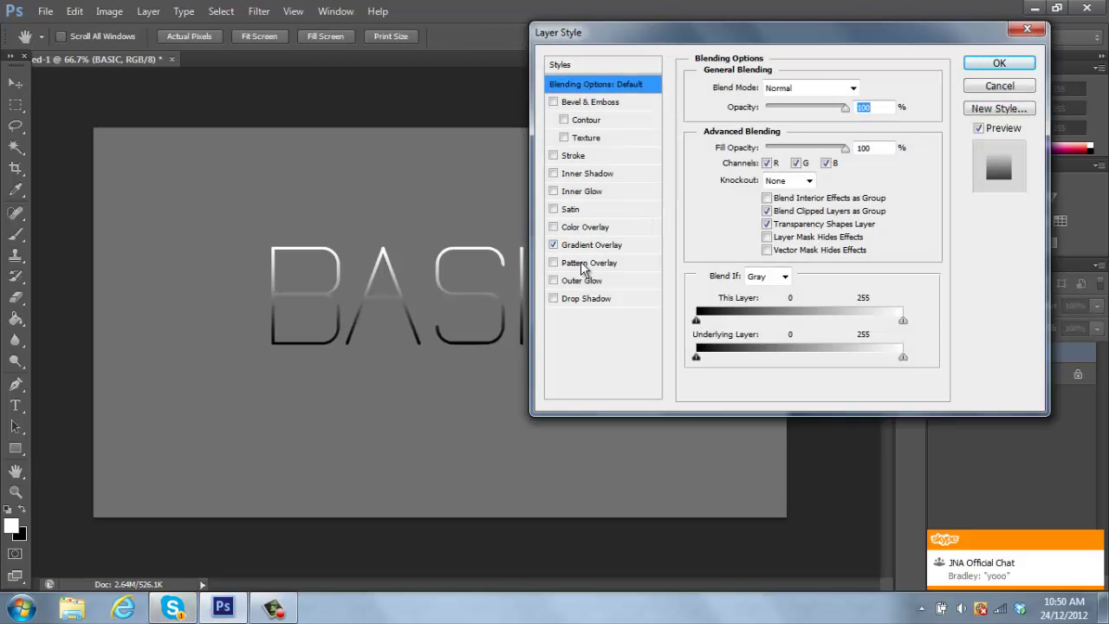
{"action": "left_click", "coordinate": [590, 246]}
{"action": "left_click", "coordinate": [842, 126]}
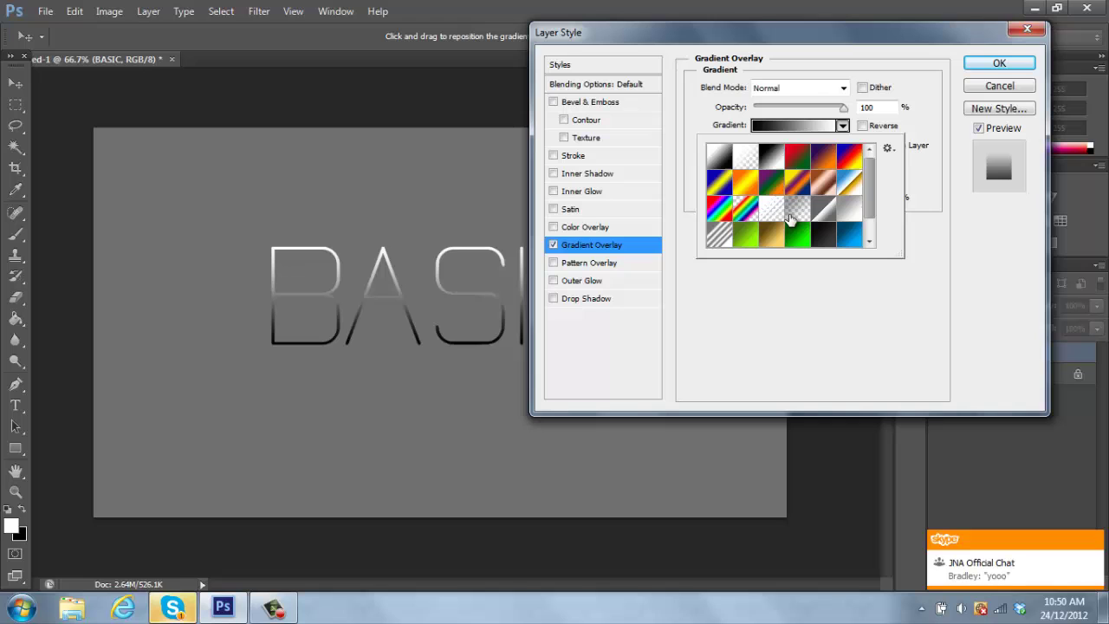
{"action": "left_click", "coordinate": [751, 193]}
{"action": "left_click", "coordinate": [778, 338]}
- Remove the left orange stop and reverse the gradient so yellow sits on top
{"action": "left_click", "coordinate": [793, 126]}
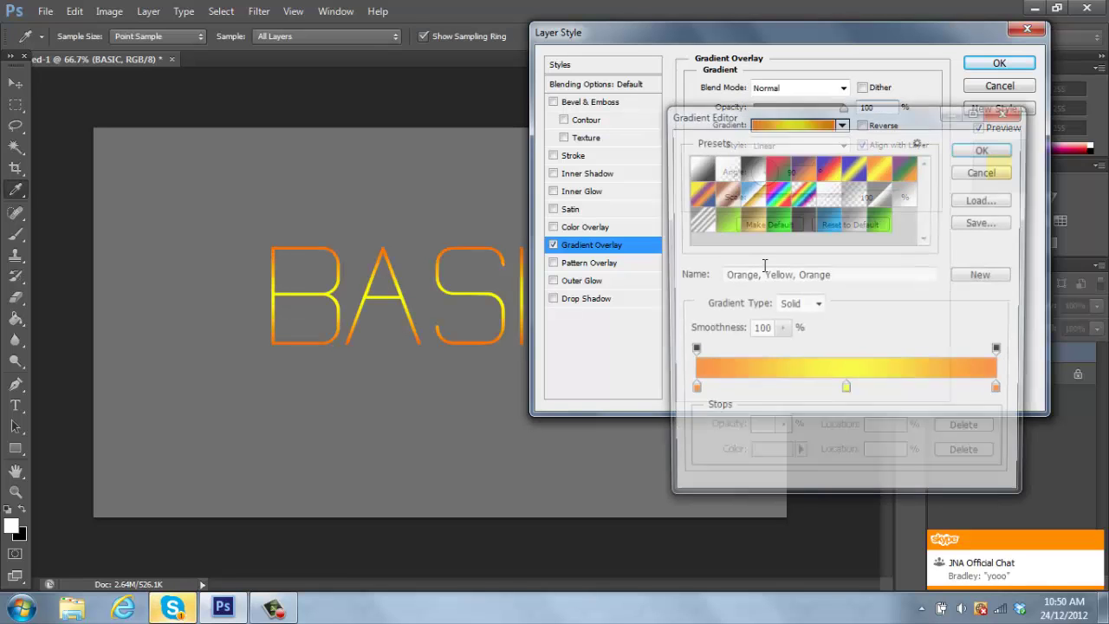
{"action": "left_click", "coordinate": [690, 392]}
{"action": "left_click_drag", "start_coordinate": [691, 393], "coordinate": [694, 434]}
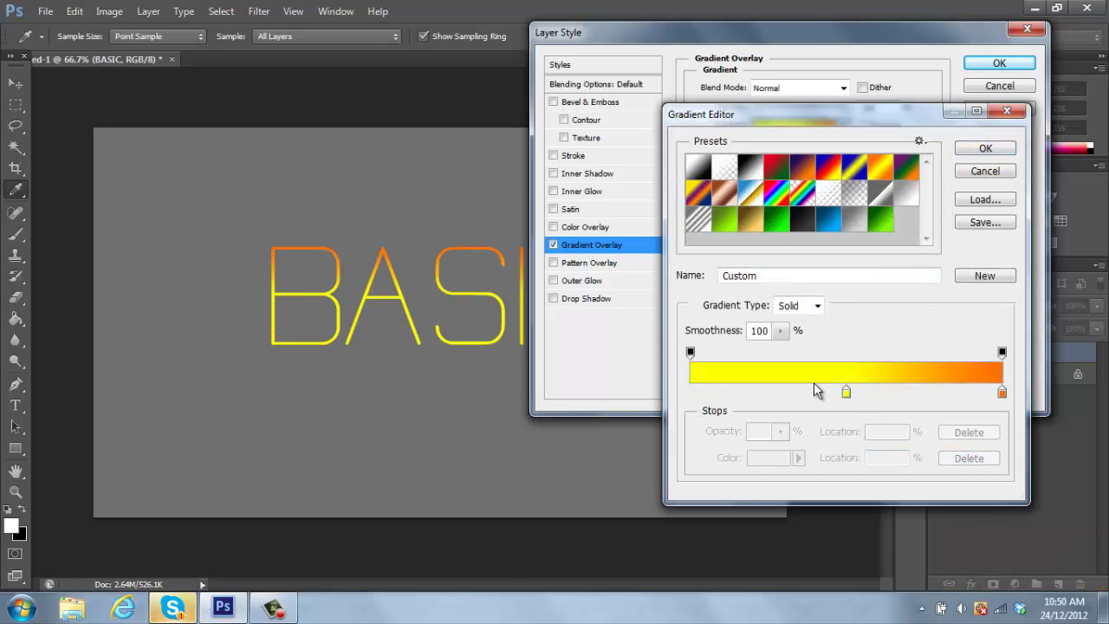
{"action": "left_click", "coordinate": [847, 392]}
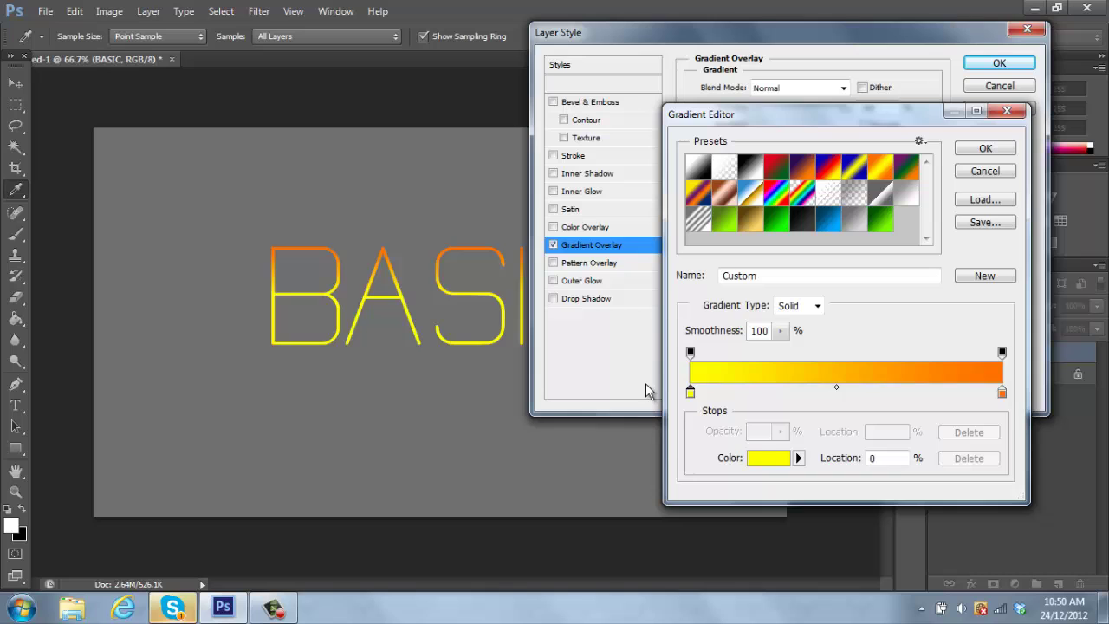
{"action": "left_click", "coordinate": [984, 149]}
{"action": "left_click", "coordinate": [864, 126]}
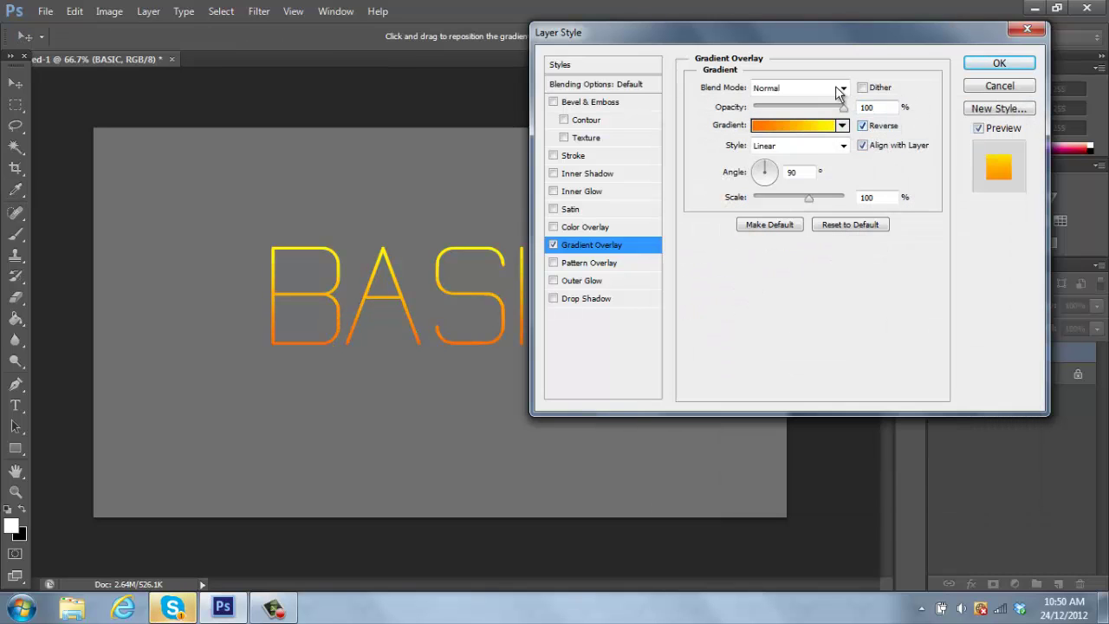
- Give BASIC an Overlay inner glow at 100% opacity with 7% choke and a small size
{"action": "left_click", "coordinate": [553, 174]}
{"action": "left_click", "coordinate": [554, 174]}
{"action": "left_click", "coordinate": [553, 192]}
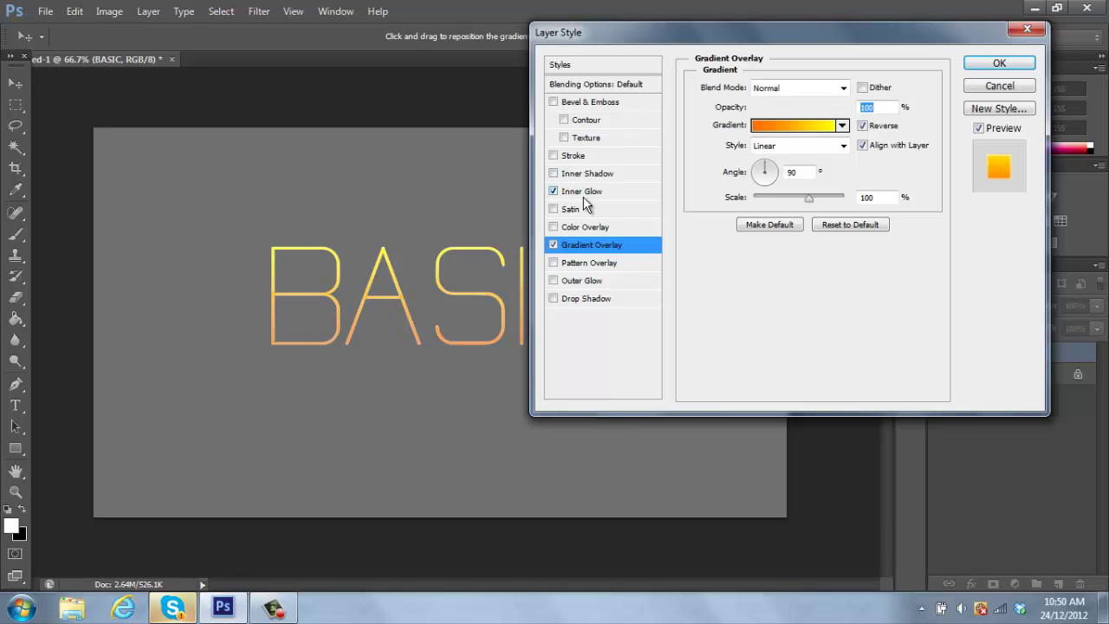
{"action": "left_click", "coordinate": [584, 192]}
{"action": "left_click", "coordinate": [842, 89]}
{"action": "left_click", "coordinate": [769, 291]}
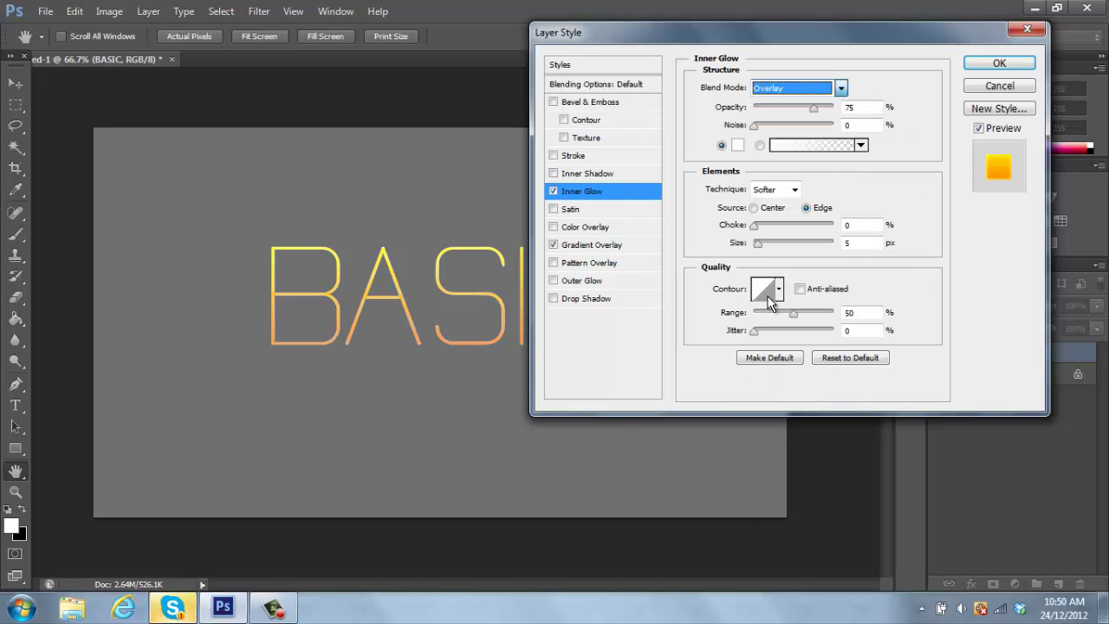
{"action": "left_click_drag", "start_coordinate": [814, 106], "coordinate": [869, 110]}
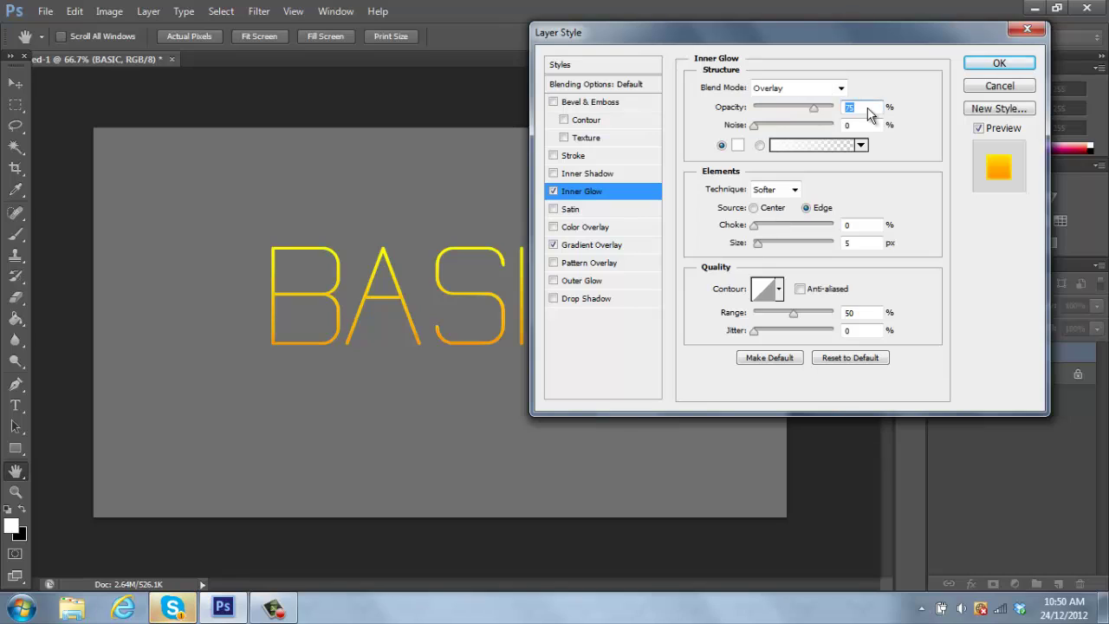
{"action": "left_click", "coordinate": [759, 243]}
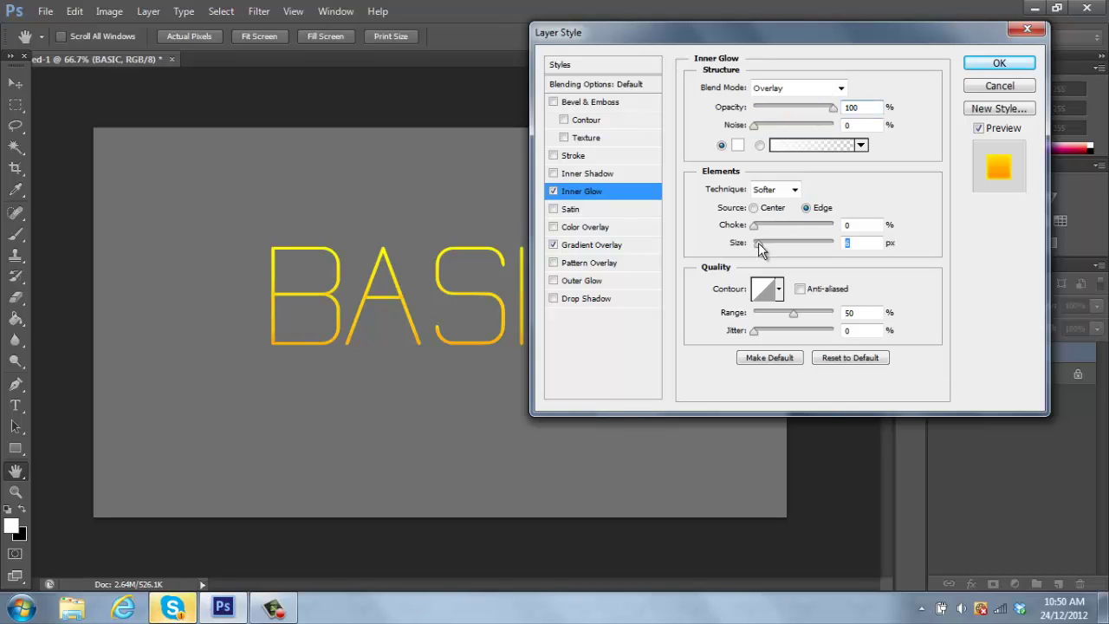
{"action": "left_click", "coordinate": [760, 227]}
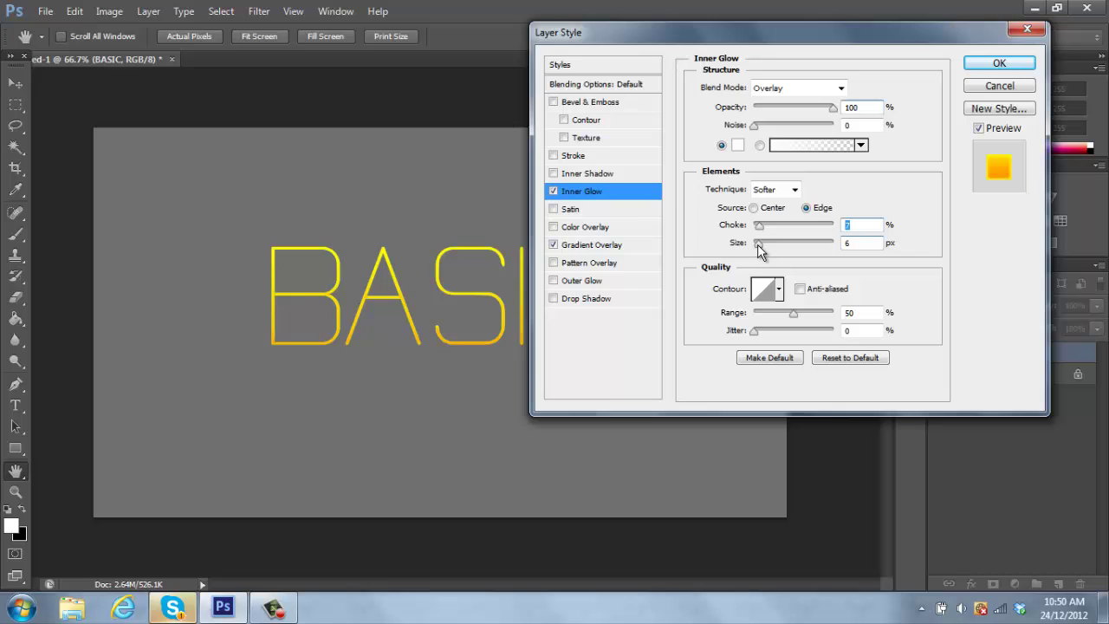
{"action": "left_click", "coordinate": [756, 244]}
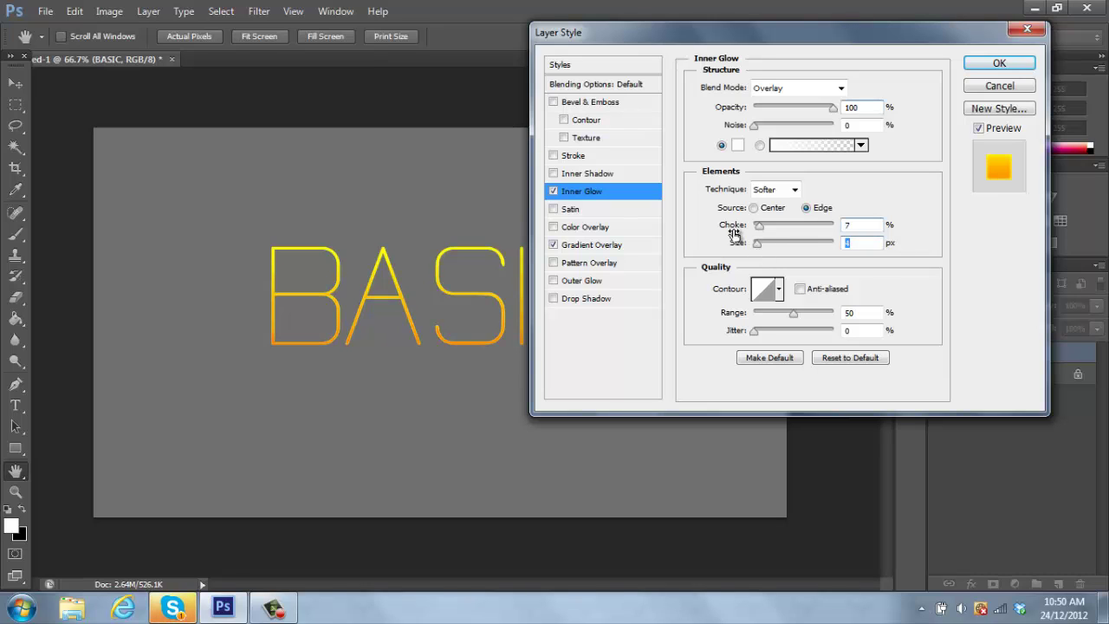
- Add a white Normal inner shadow to BASIC with size 0, short distance and 72% opacity
{"action": "left_click", "coordinate": [553, 173]}
{"action": "left_click", "coordinate": [601, 176]}
{"action": "left_click", "coordinate": [840, 88]}
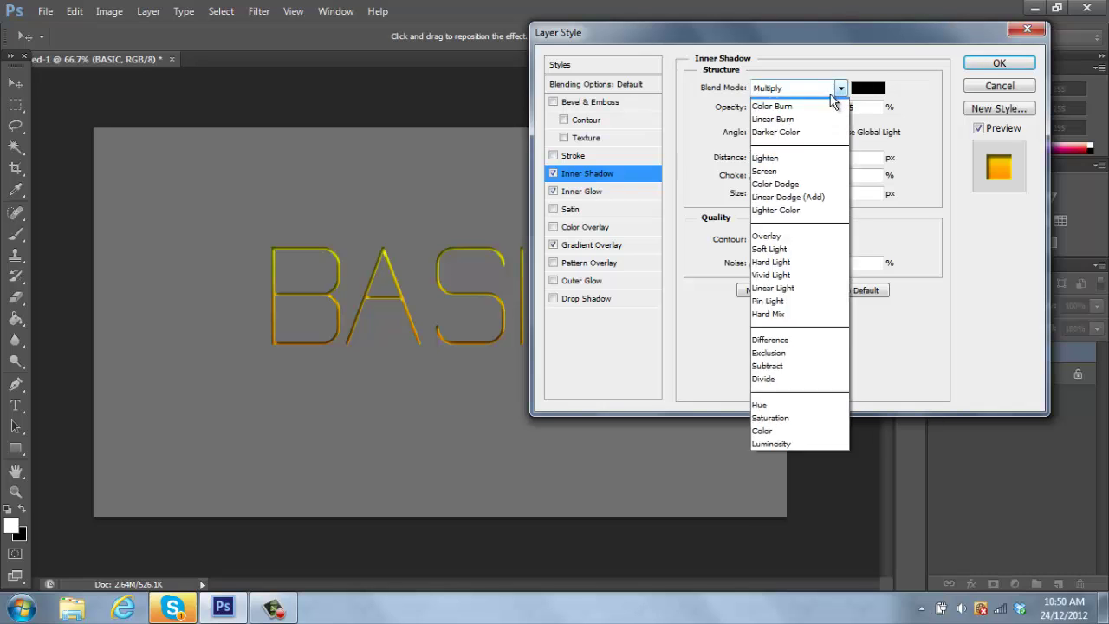
{"action": "left_click", "coordinate": [785, 88]}
{"action": "left_click", "coordinate": [868, 88]}
{"action": "left_click", "coordinate": [596, 91]}
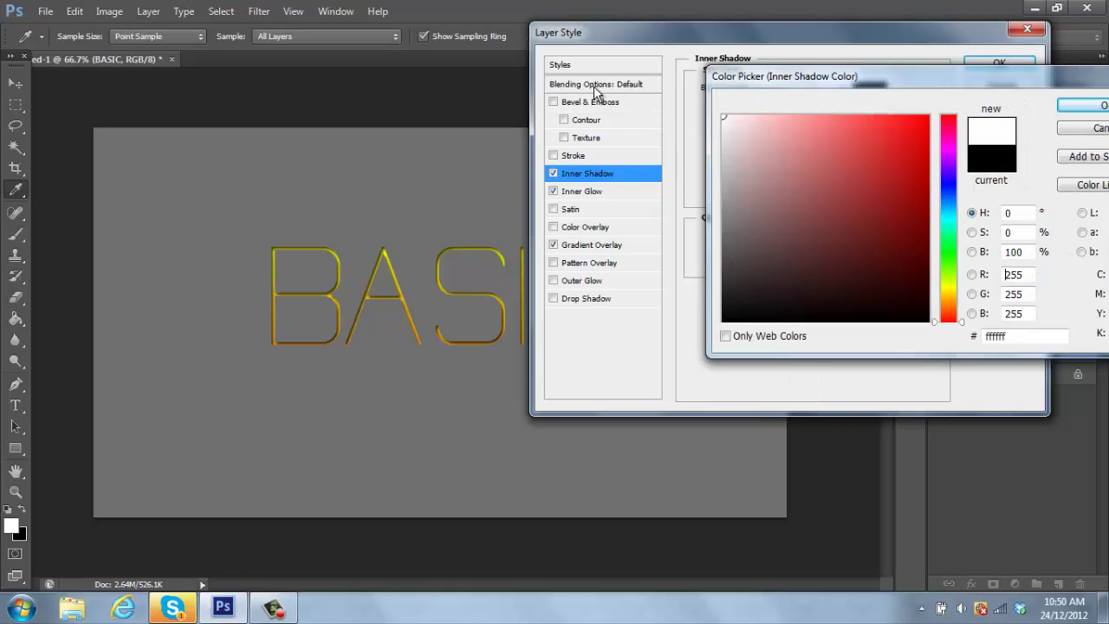
{"action": "left_click", "coordinate": [1094, 105]}
{"action": "double_click", "coordinate": [850, 106]}
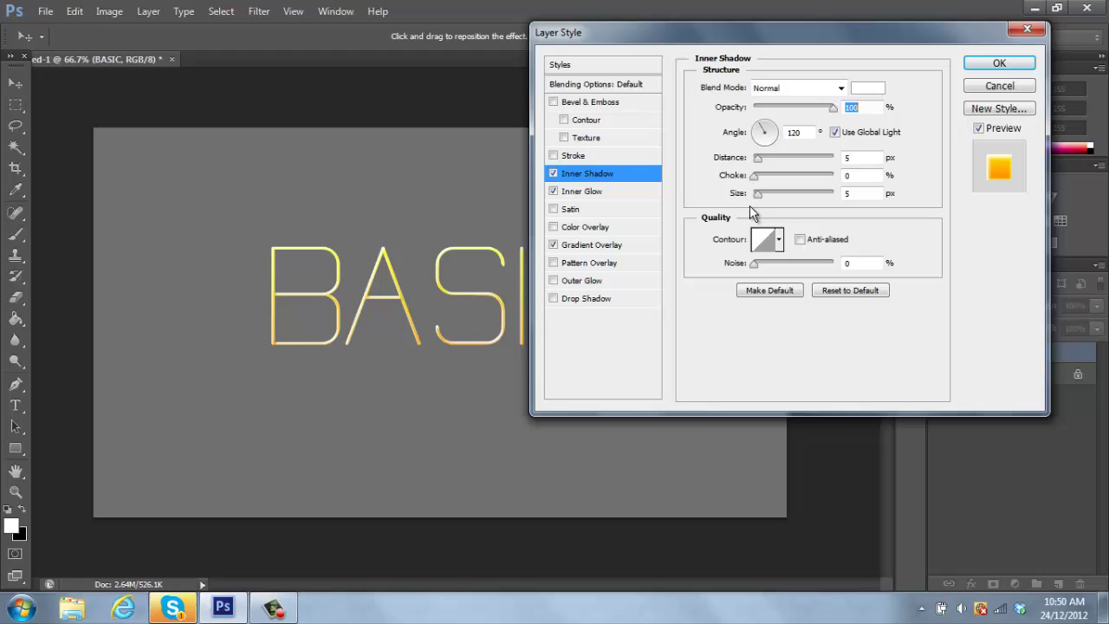
{"action": "type", "text": "100"}
{"action": "left_click_drag", "start_coordinate": [759, 194], "coordinate": [735, 199]}
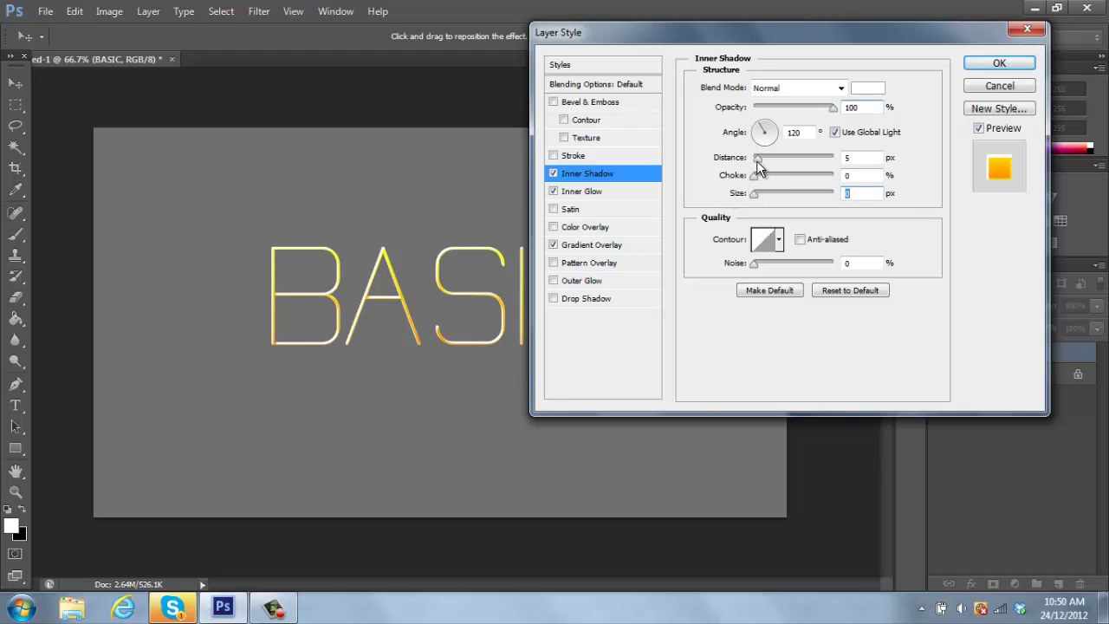
{"action": "left_click_drag", "start_coordinate": [758, 160], "coordinate": [757, 162]}
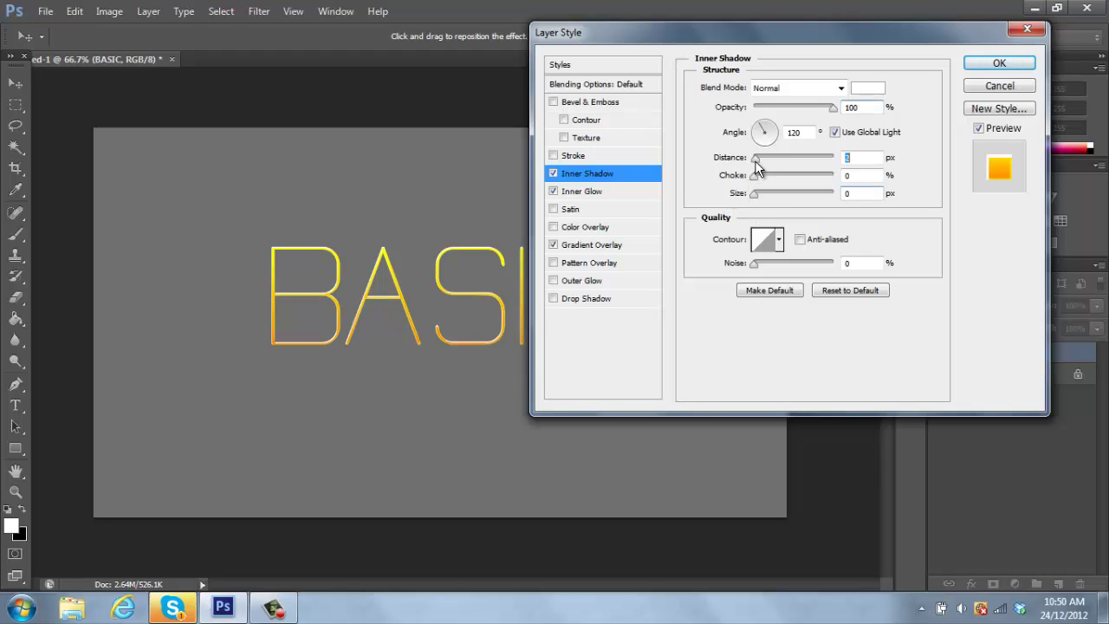
{"action": "left_click", "coordinate": [782, 108]}
{"action": "left_click_drag", "start_coordinate": [794, 110], "coordinate": [811, 111]}
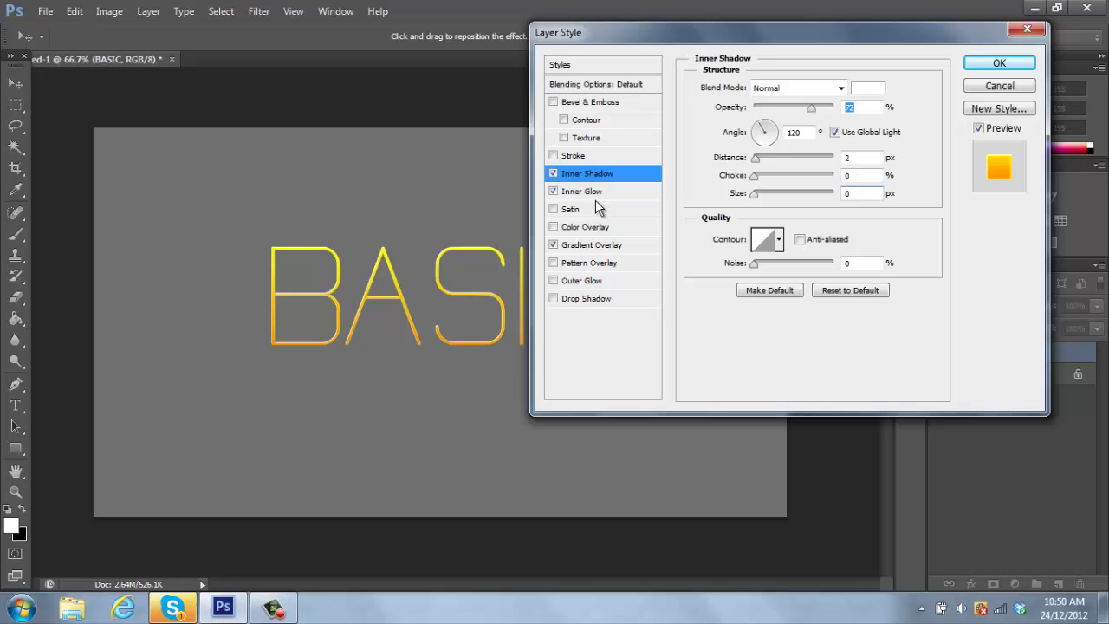
- Add a hard drop shadow (spread 10, size 0, opacity 100) and move BASIC toward the upper left
{"action": "left_click", "coordinate": [553, 298]}
{"action": "left_click", "coordinate": [598, 299]}
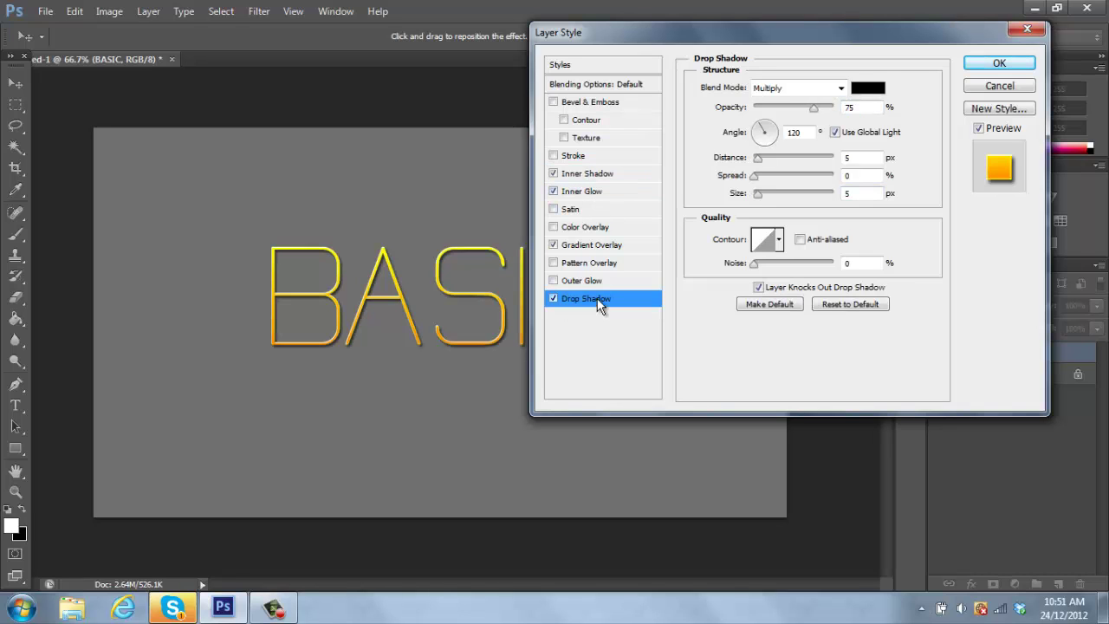
{"action": "left_click_drag", "start_coordinate": [786, 37], "coordinate": [891, 29]}
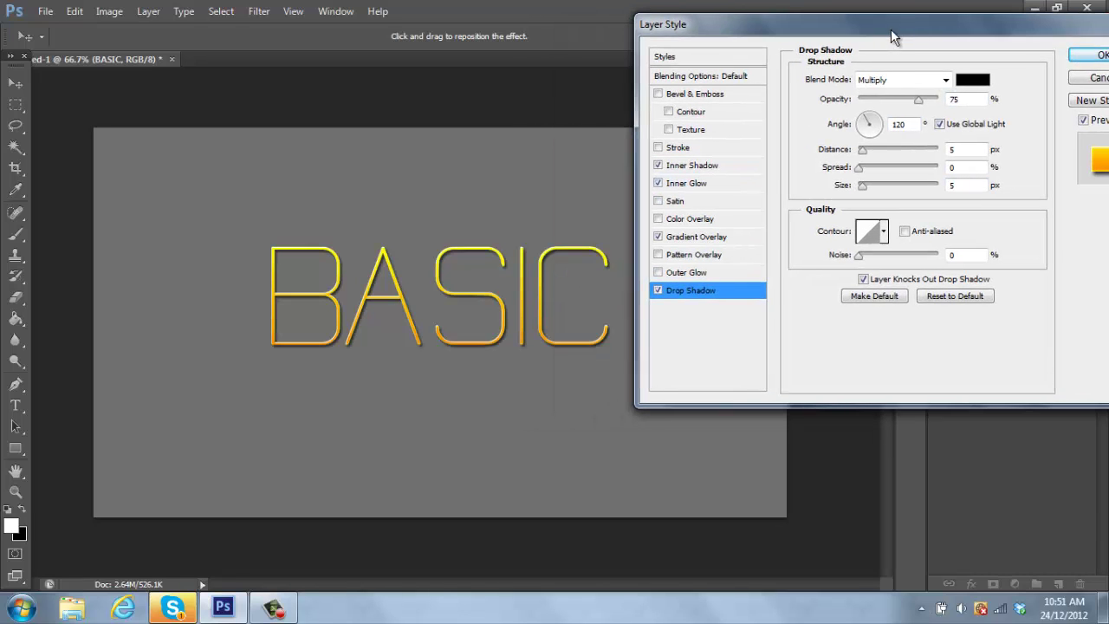
{"action": "left_click", "coordinate": [858, 186]}
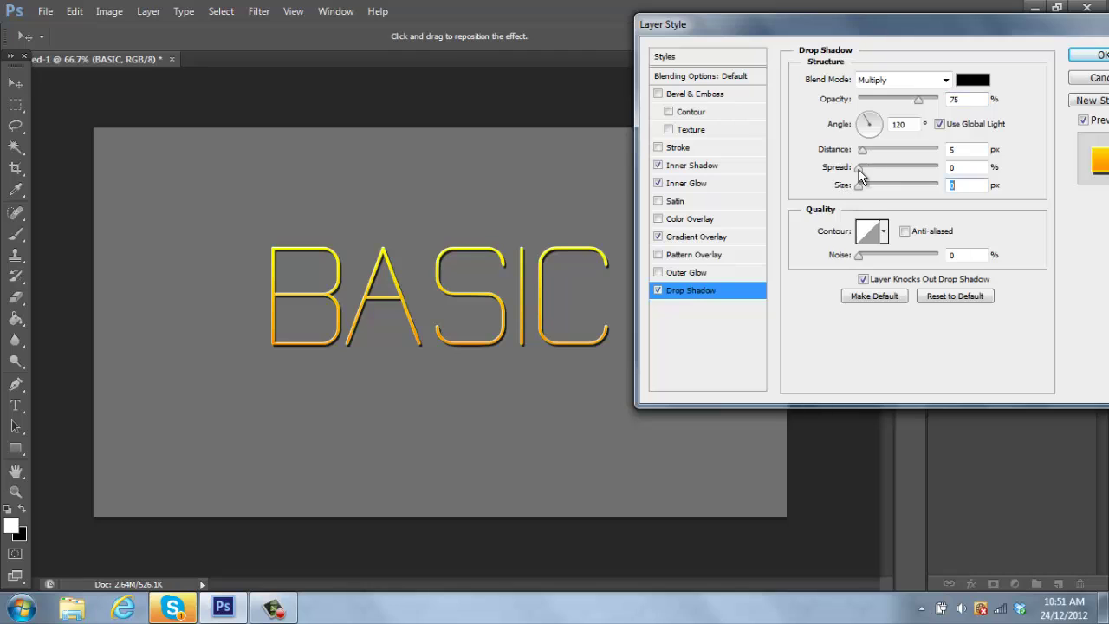
{"action": "left_click_drag", "start_coordinate": [858, 169], "coordinate": [863, 150]}
{"action": "left_click_drag", "start_coordinate": [920, 99], "coordinate": [960, 103]}
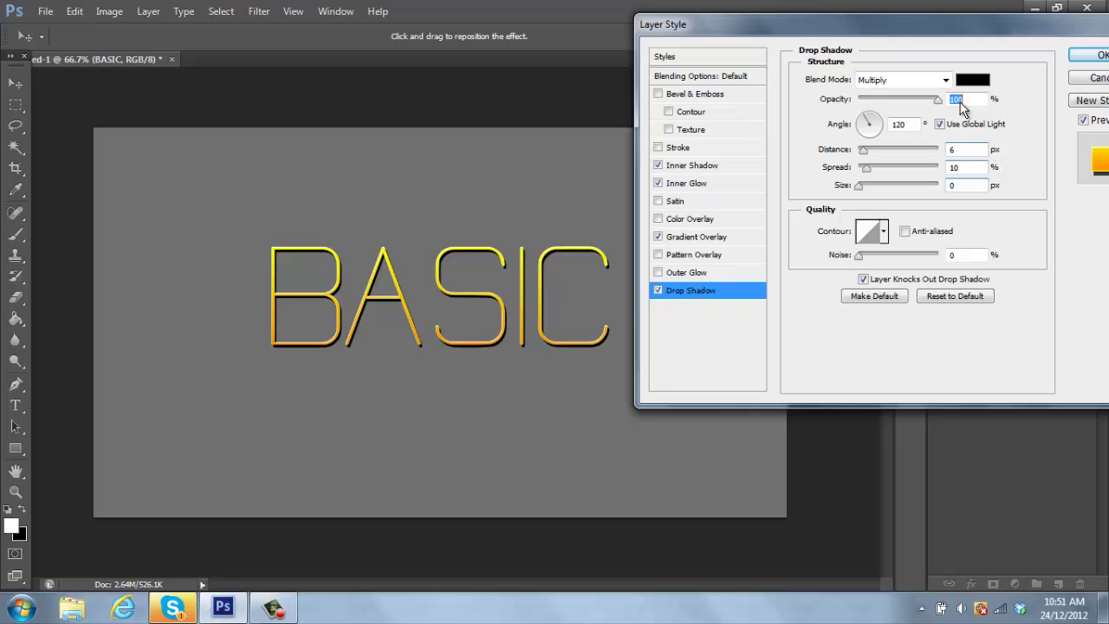
{"action": "left_click", "coordinate": [855, 188]}
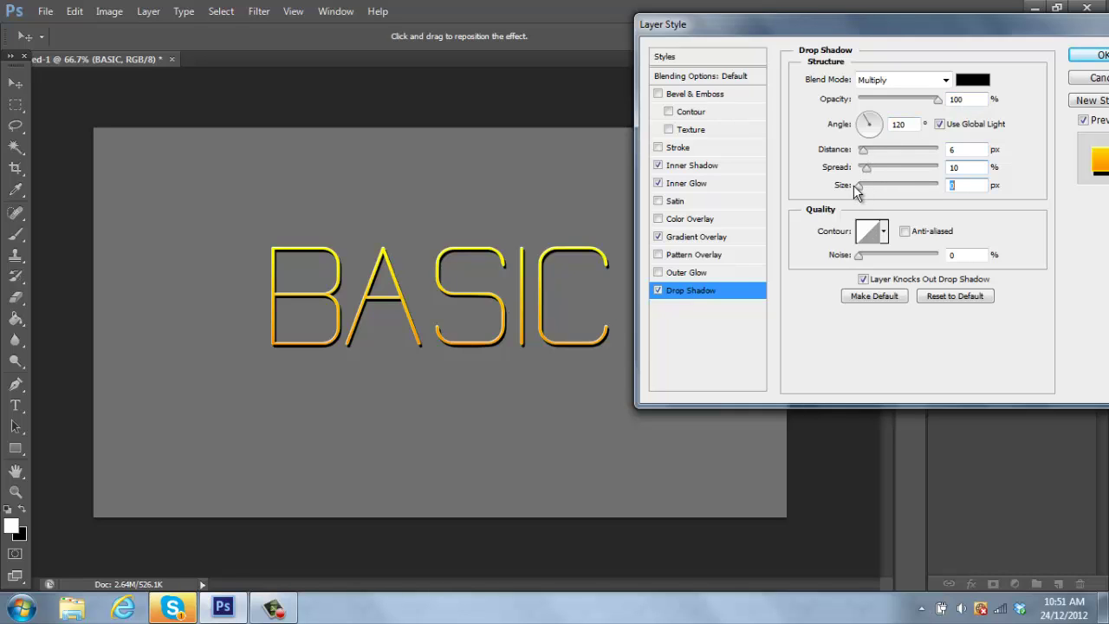
{"action": "left_click", "coordinate": [1091, 55]}
{"action": "key", "text": "v"}
{"action": "left_click_drag", "start_coordinate": [505, 345], "coordinate": [499, 309]}
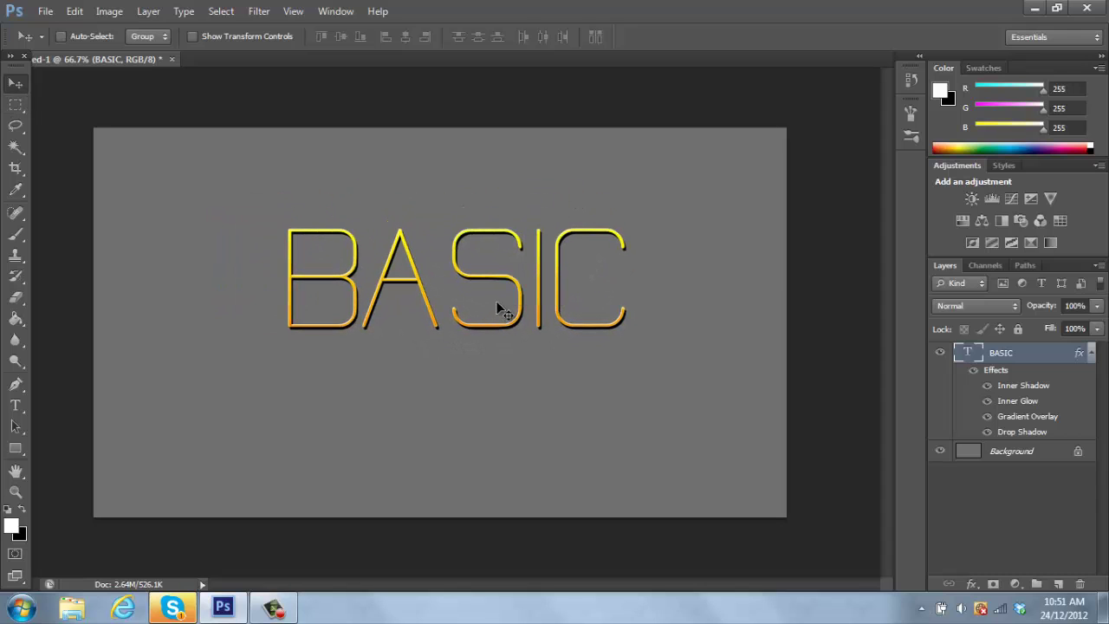
- Nudge BASIC further up and left on the canvas
{"action": "left_click", "coordinate": [273, 609]}
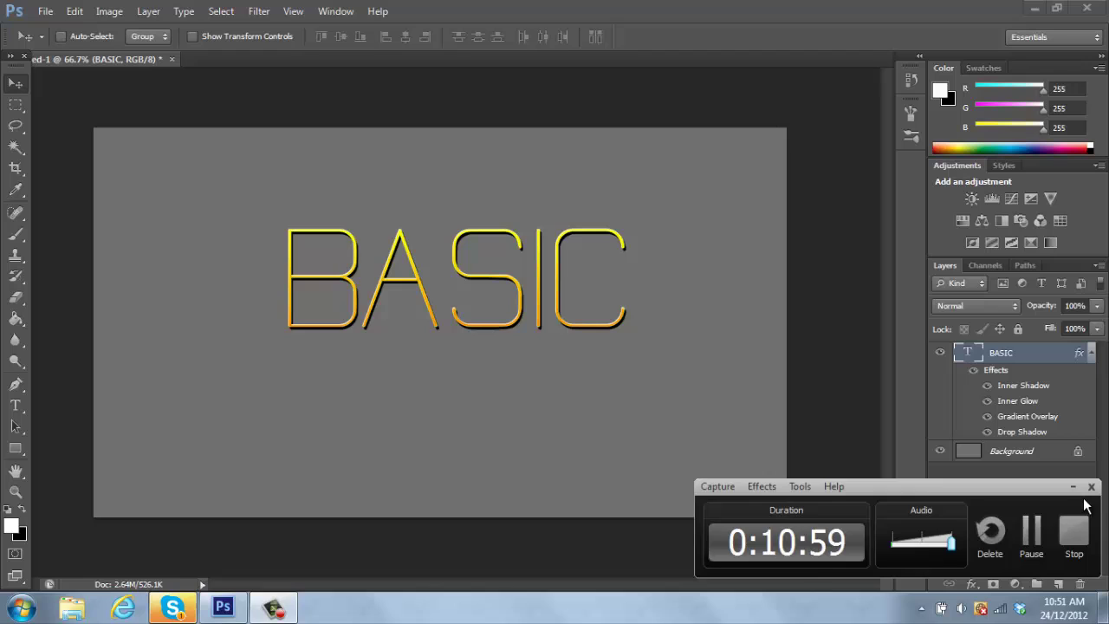
{"action": "left_click", "coordinate": [1074, 490]}
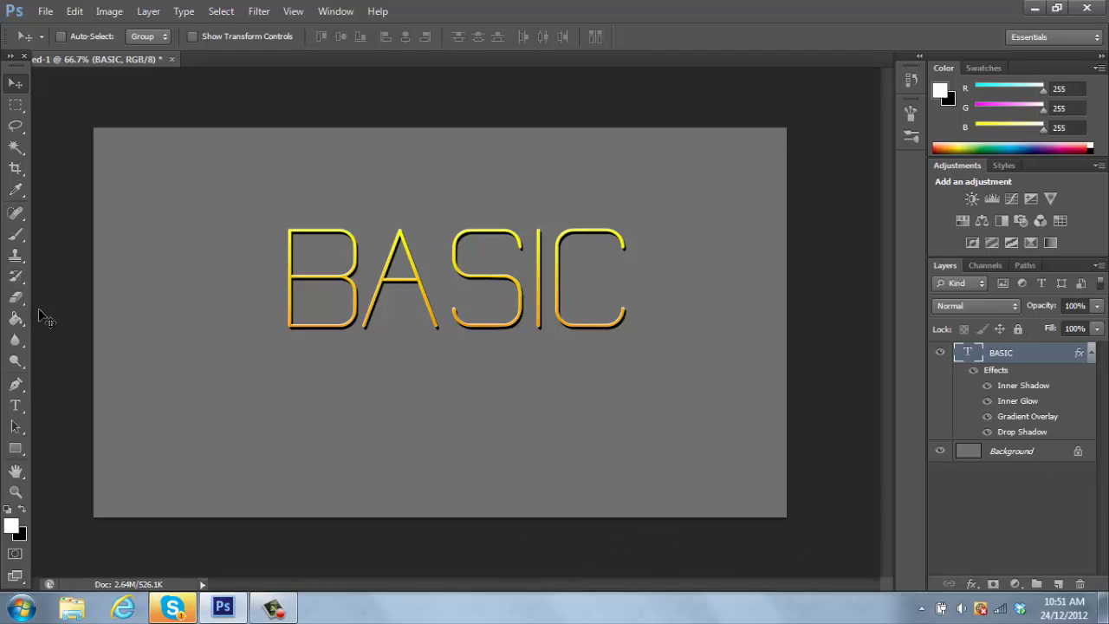
{"action": "left_click_drag", "start_coordinate": [433, 328], "coordinate": [423, 280]}
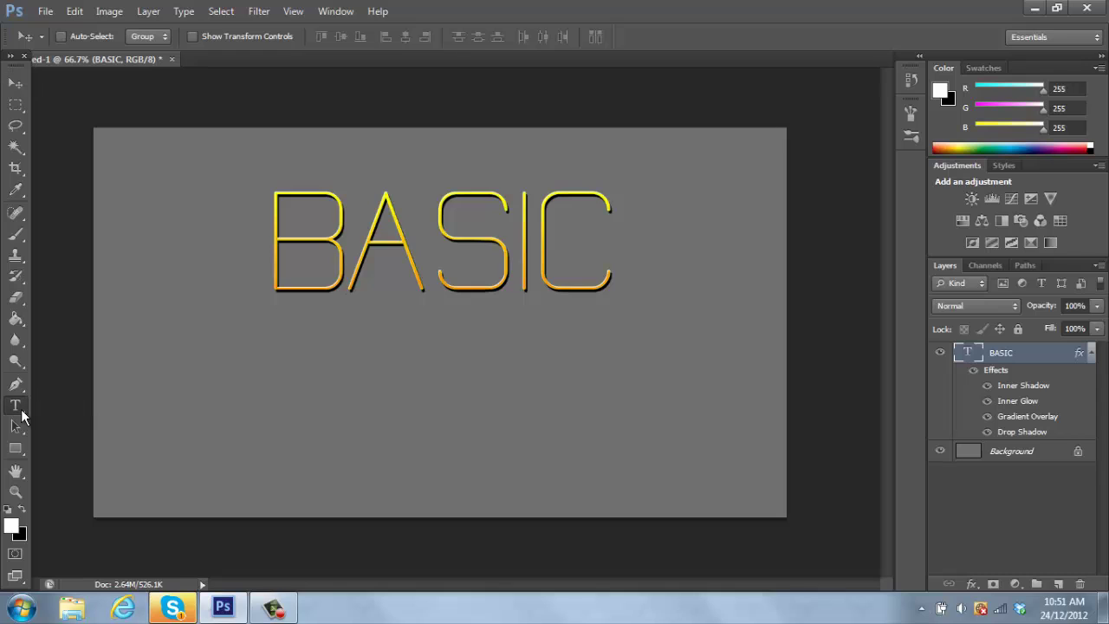
- Type 'TEXT' in Eurostile on a new type layer below BASIC
{"action": "left_click", "coordinate": [315, 378]}
{"action": "left_click_drag", "start_coordinate": [318, 421], "coordinate": [280, 477]}
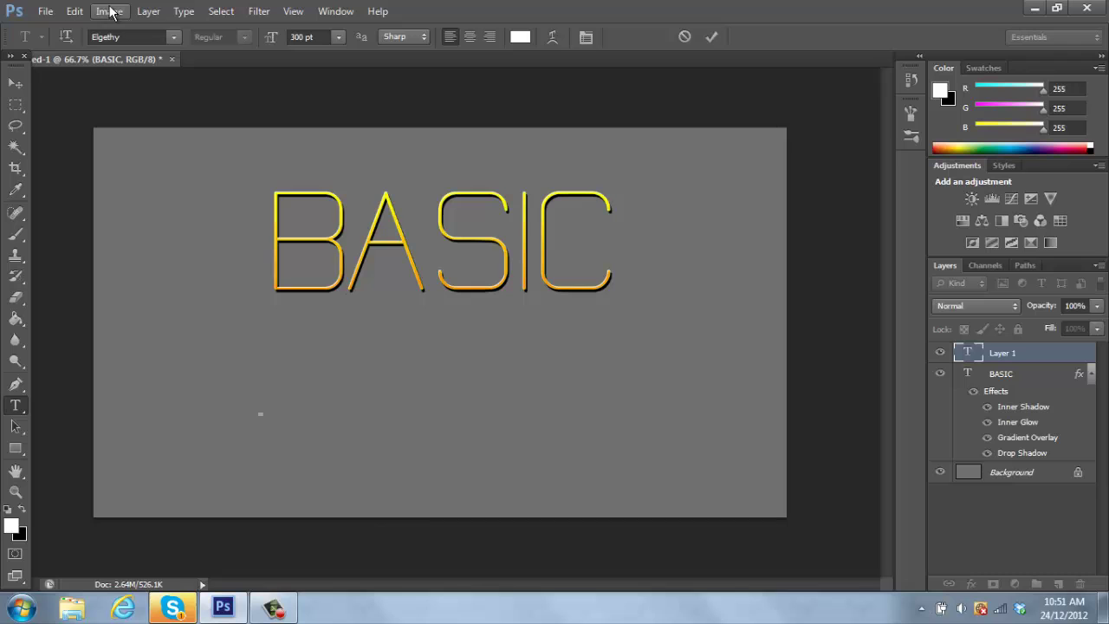
{"action": "left_click", "coordinate": [173, 37]}
{"action": "scroll", "coordinate": [303, 325], "scroll_direction": "down", "scroll_amount": 6}
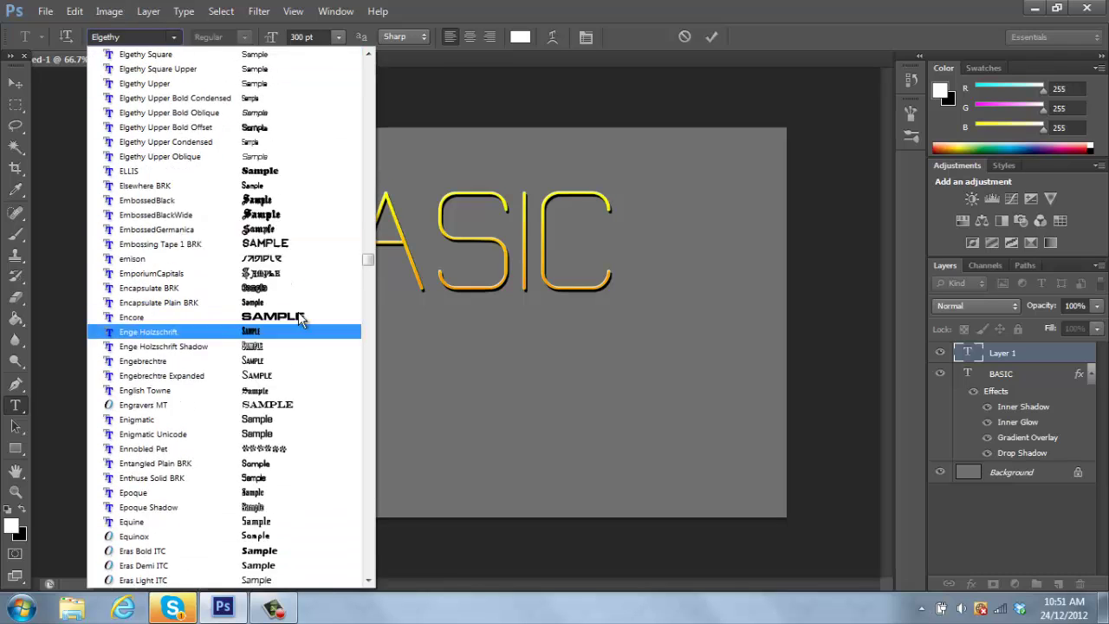
{"action": "scroll", "coordinate": [298, 312], "scroll_direction": "down", "scroll_amount": 4}
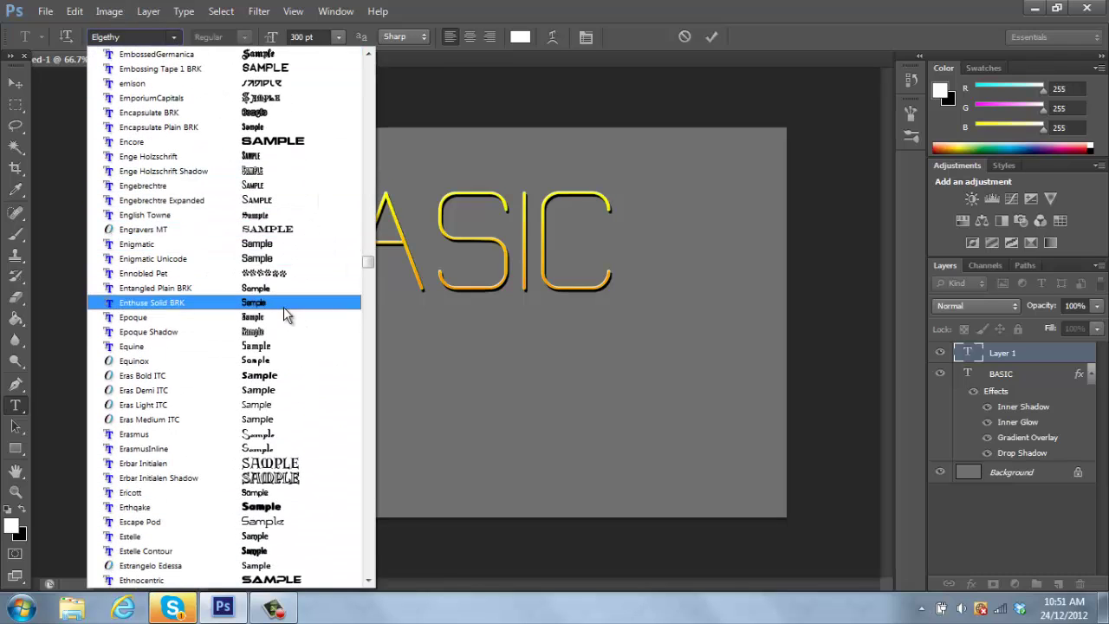
{"action": "scroll", "coordinate": [283, 312], "scroll_direction": "down", "scroll_amount": 5}
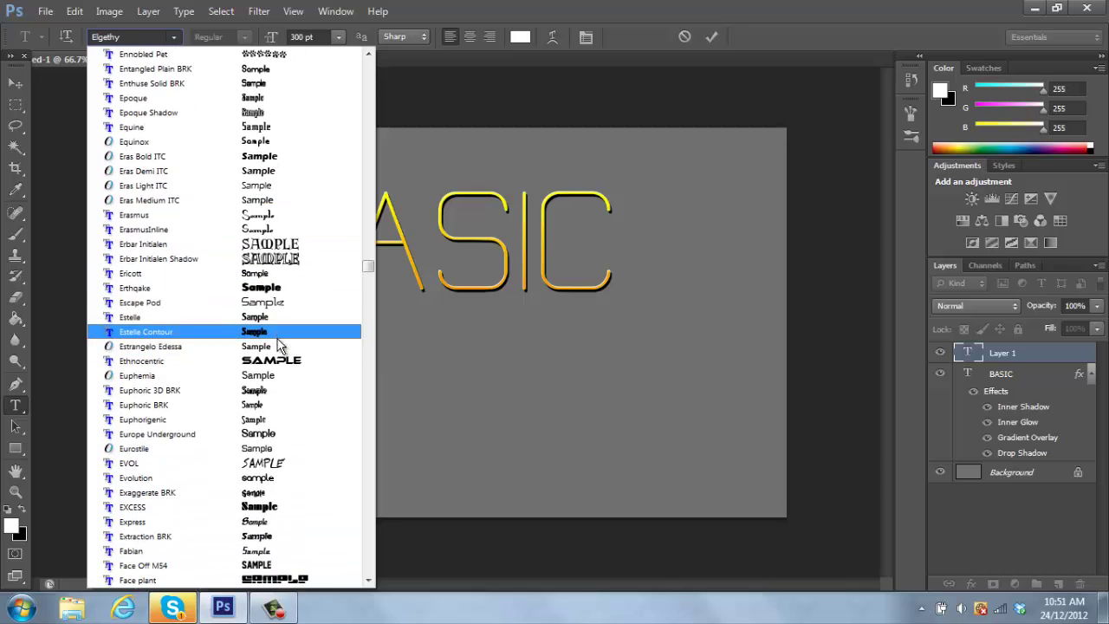
{"action": "scroll", "coordinate": [277, 416], "scroll_direction": "down", "scroll_amount": 1}
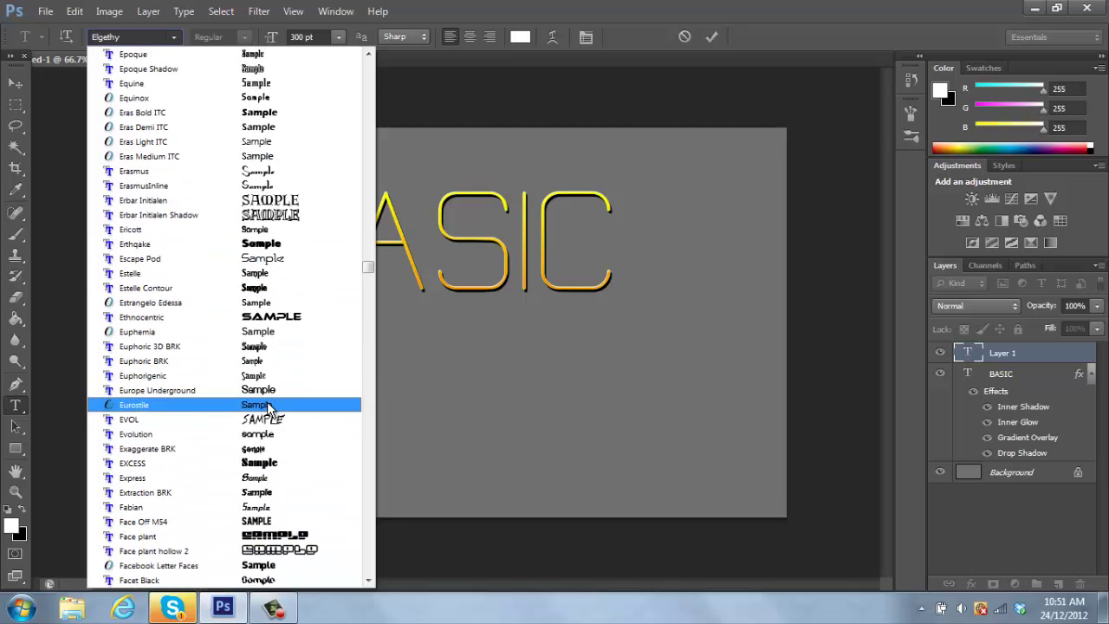
{"action": "left_click", "coordinate": [269, 407]}
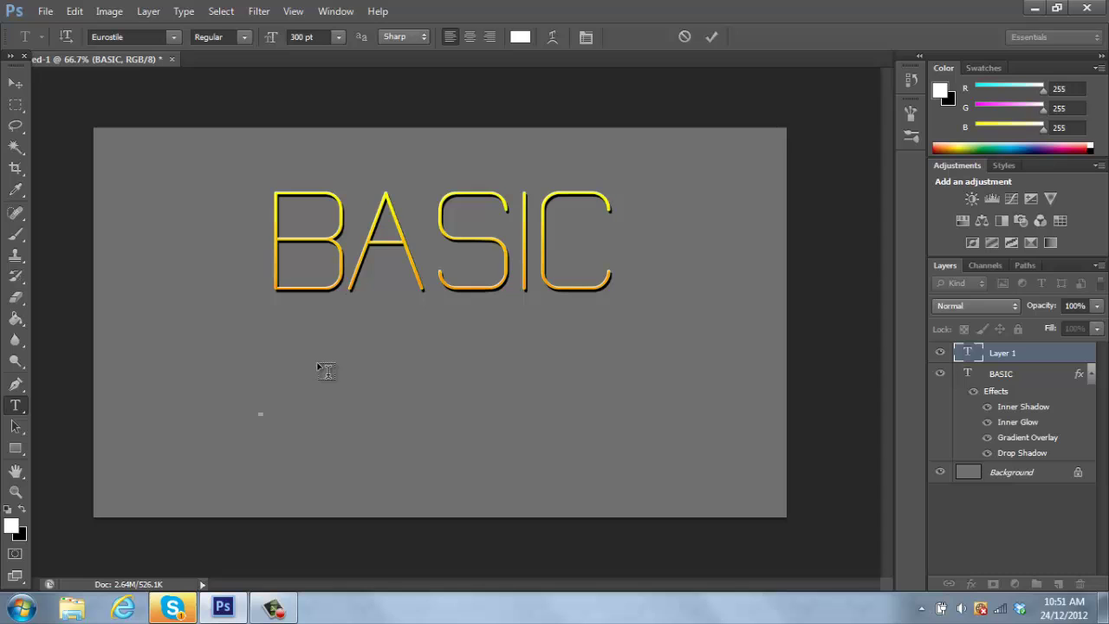
{"action": "type", "text": "TEXT"}
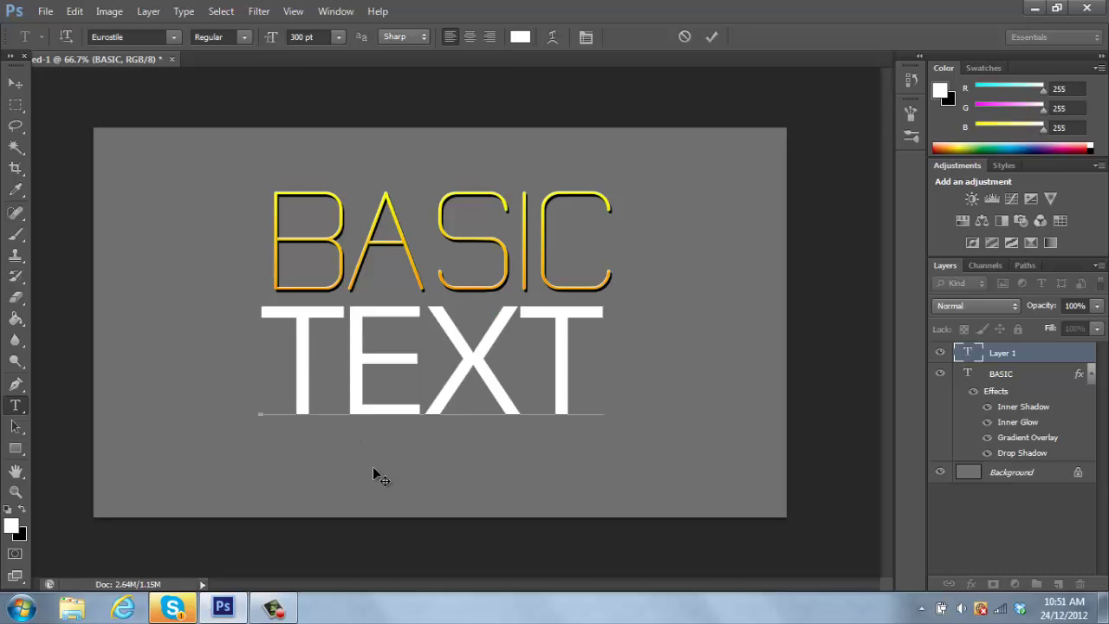
{"action": "left_click", "coordinate": [15, 318]}
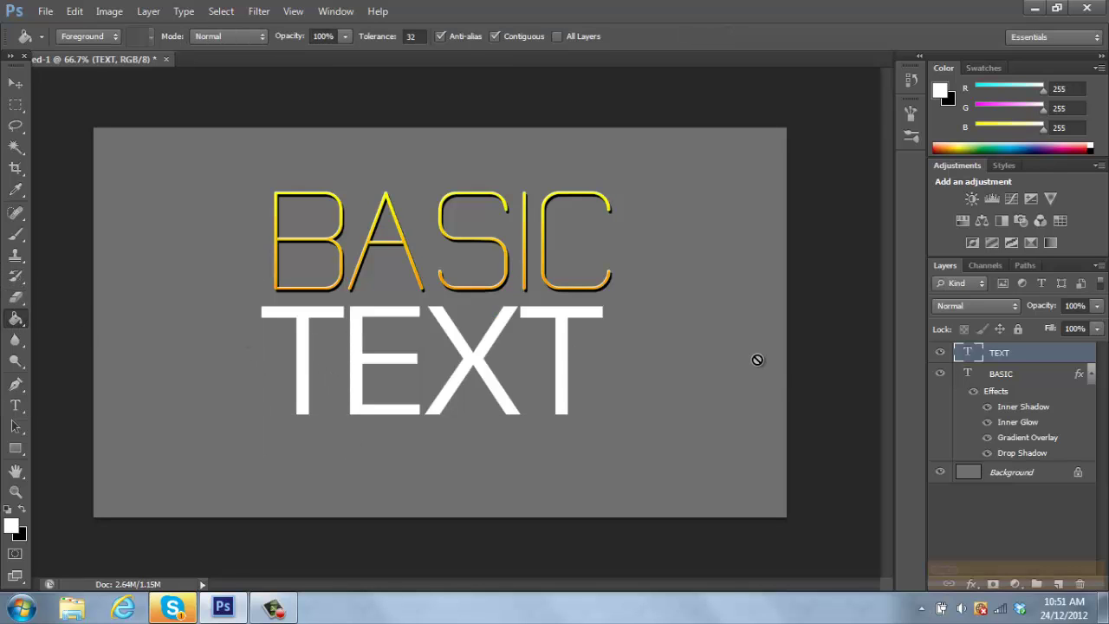
- Give TEXT a Gradient Overlay using a grey preset gradient
{"action": "double_click", "coordinate": [1055, 354]}
{"action": "left_click", "coordinate": [659, 239]}
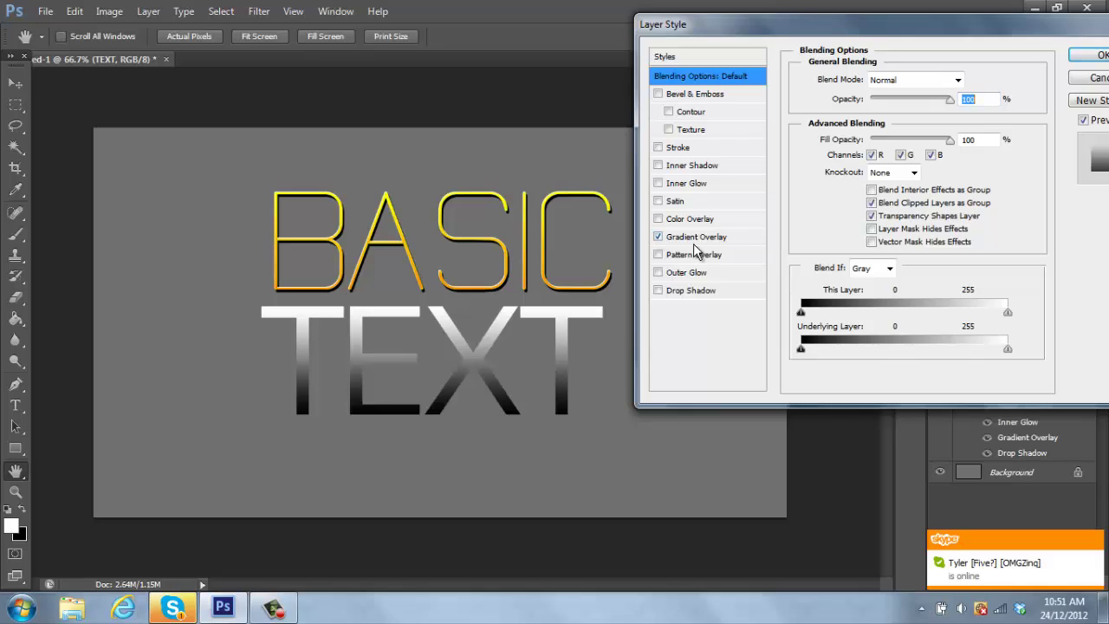
{"action": "left_click", "coordinate": [716, 241]}
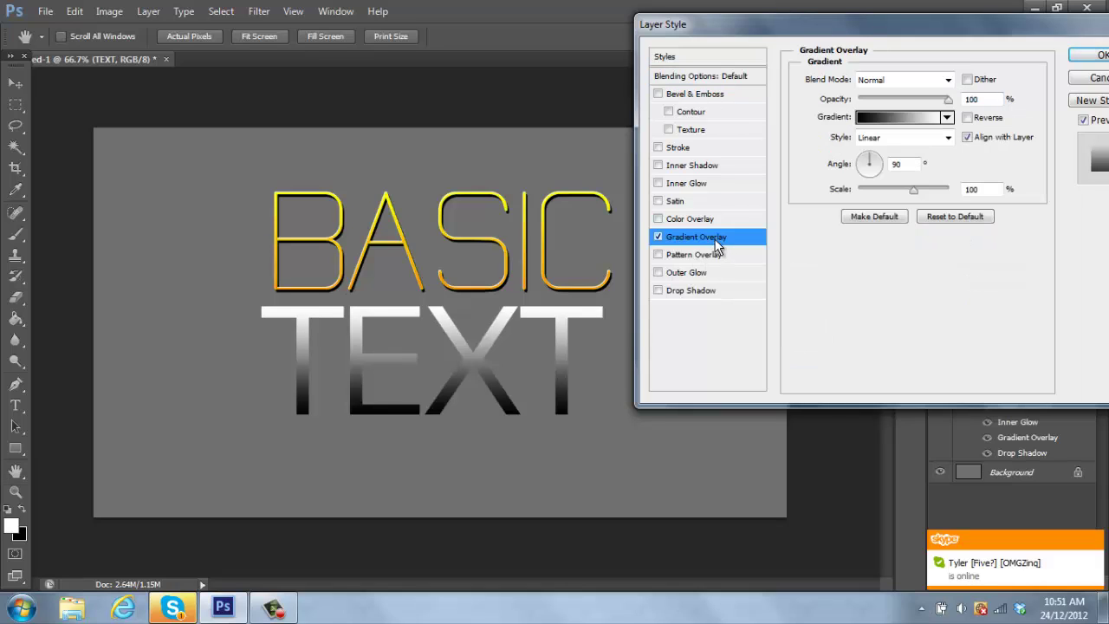
{"action": "left_click", "coordinate": [949, 117]}
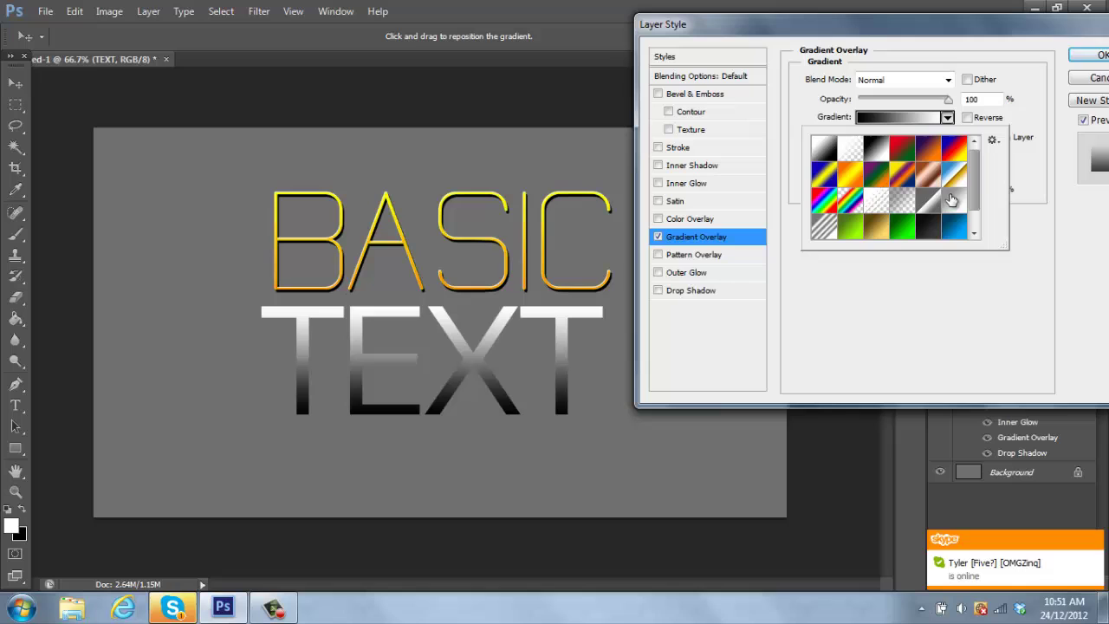
{"action": "scroll", "coordinate": [977, 182], "scroll_direction": "down", "scroll_amount": 2}
{"action": "left_click", "coordinate": [951, 227]}
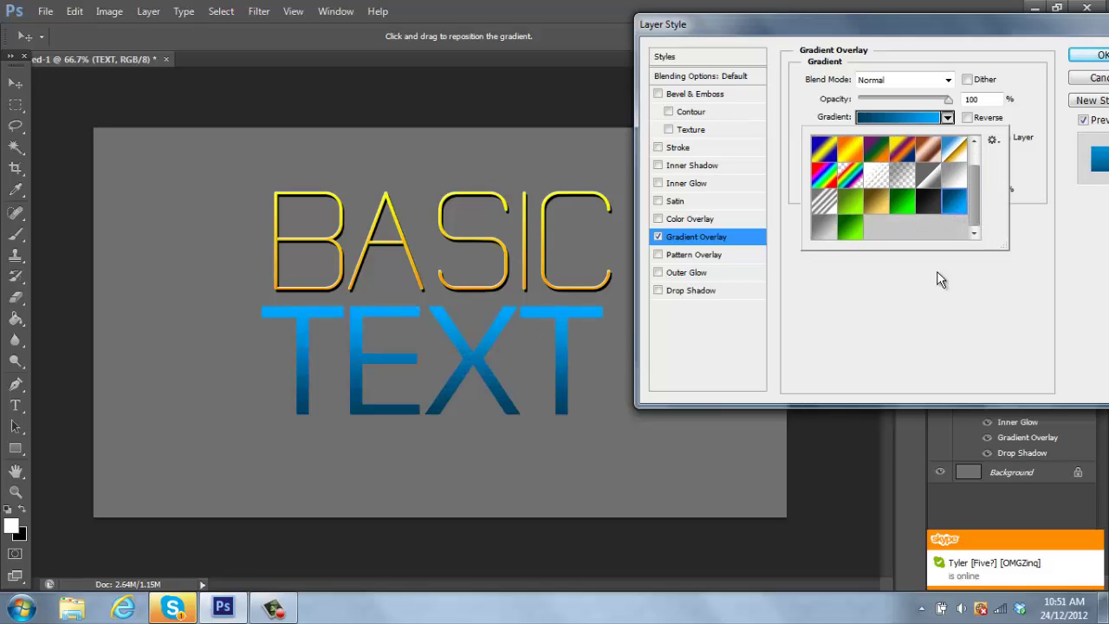
{"action": "left_click", "coordinate": [940, 290]}
{"action": "left_click", "coordinate": [947, 117]}
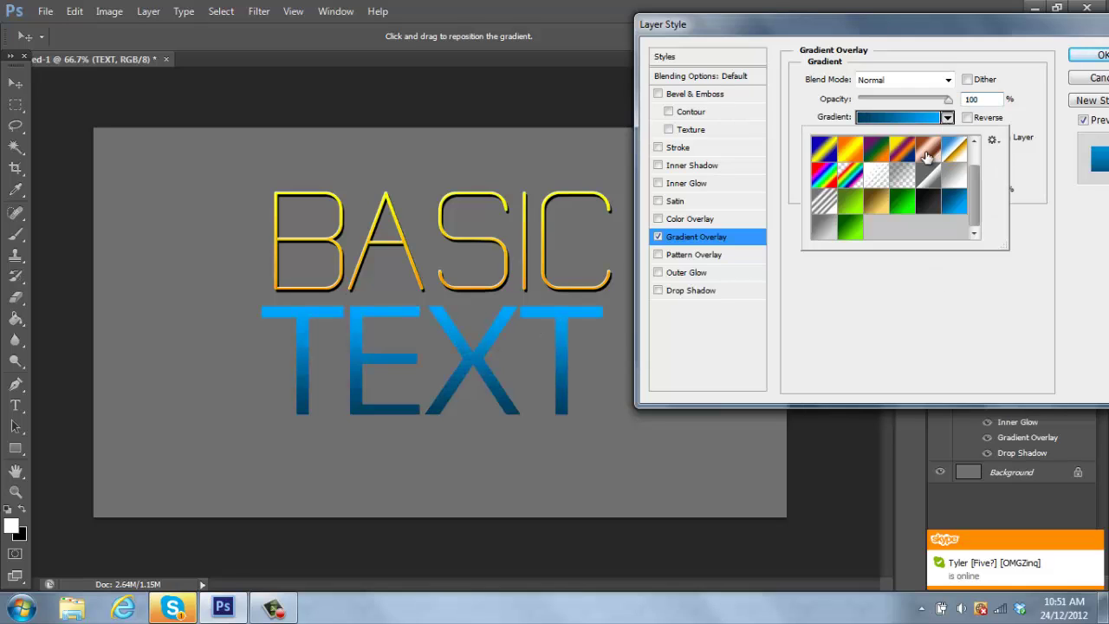
{"action": "left_click", "coordinate": [830, 236]}
{"action": "left_click", "coordinate": [871, 291]}
- Add an Overlay inner glow to TEXT at 40% opacity
{"action": "left_click", "coordinate": [658, 183]}
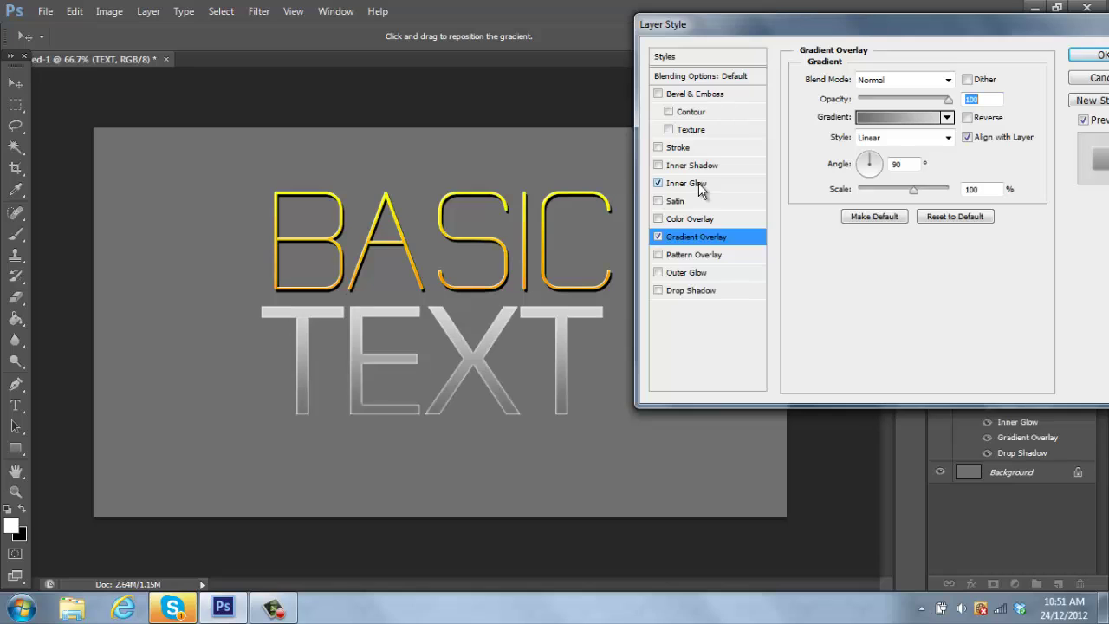
{"action": "left_click", "coordinate": [693, 184]}
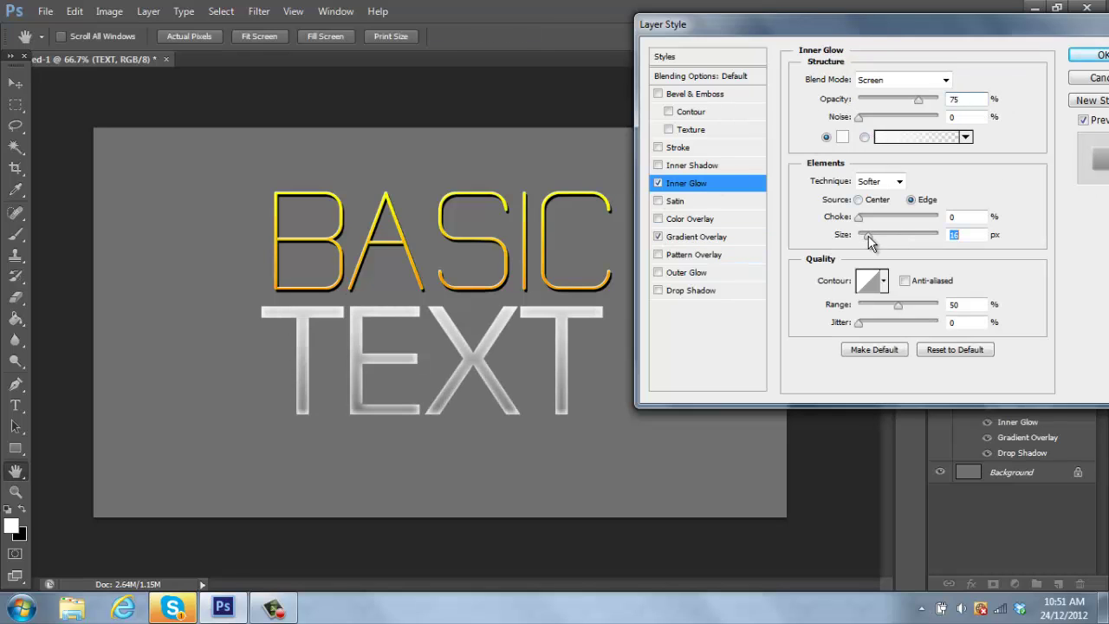
{"action": "left_click", "coordinate": [943, 81]}
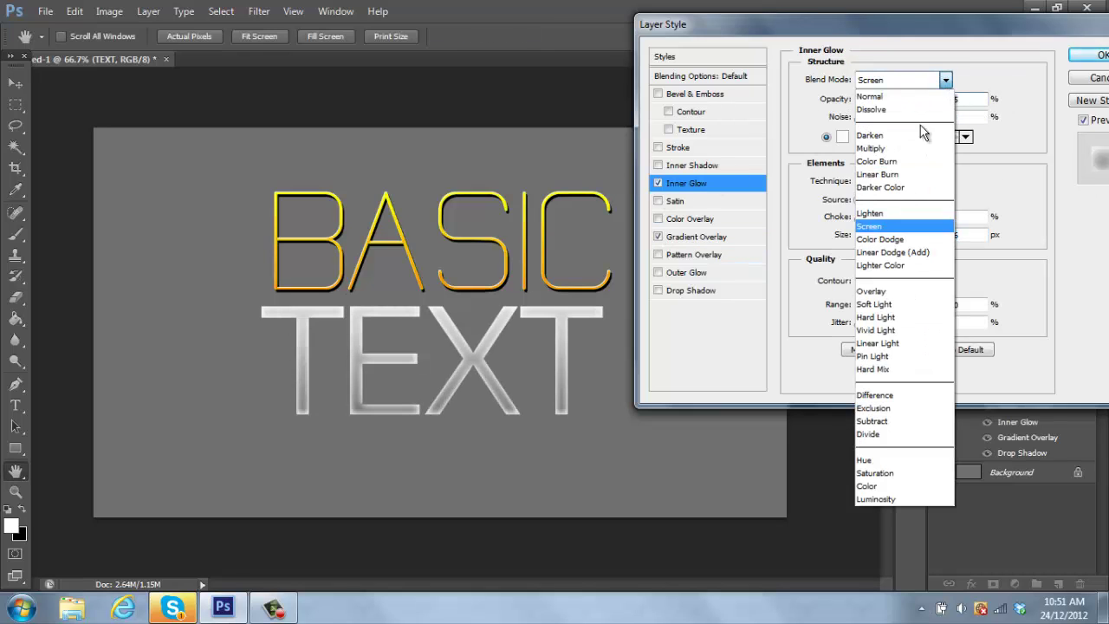
{"action": "left_click", "coordinate": [910, 291]}
{"action": "left_click_drag", "start_coordinate": [920, 103], "coordinate": [891, 99]}
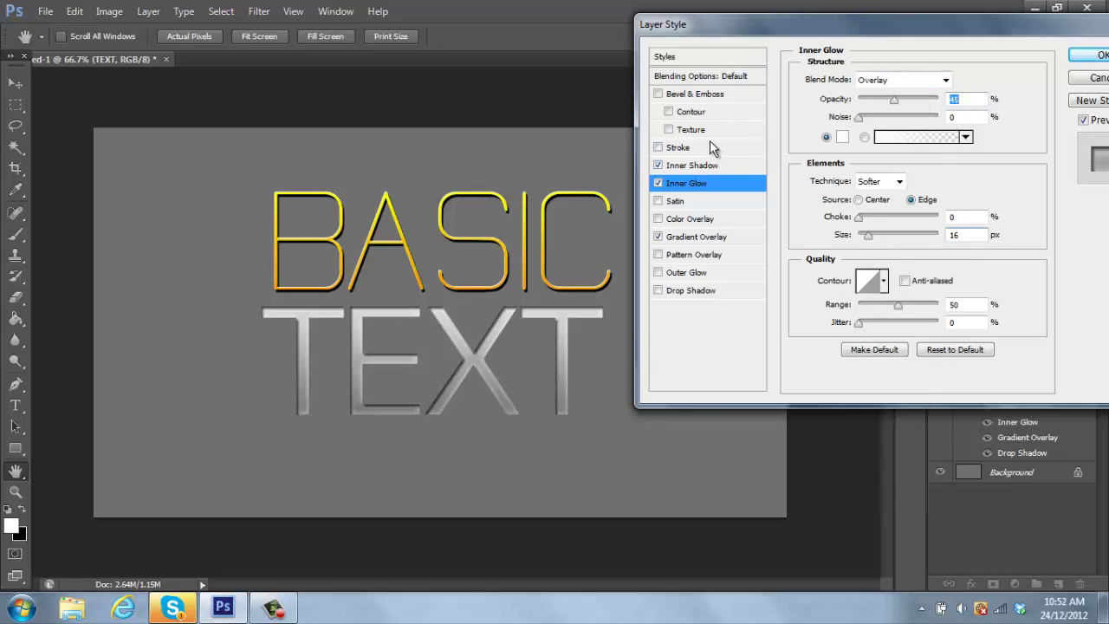
- Set TEXT's inner shadow to Normal white, size 0, at 52% opacity
{"action": "left_click", "coordinate": [700, 165]}
{"action": "left_click", "coordinate": [946, 80]}
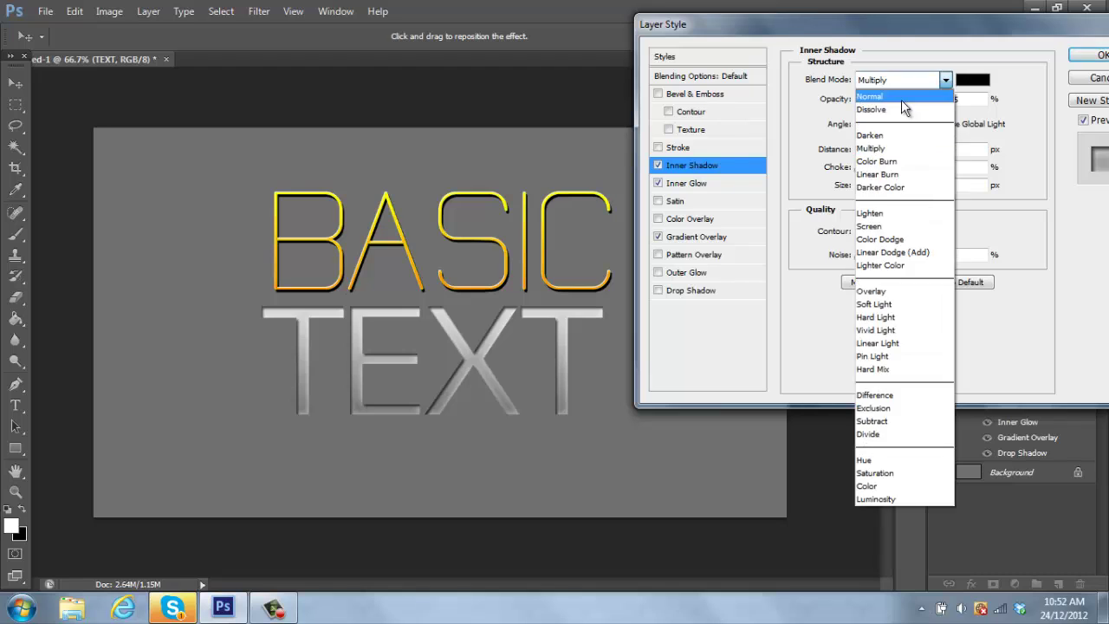
{"action": "left_click", "coordinate": [897, 91]}
{"action": "left_click", "coordinate": [964, 86]}
{"action": "left_click", "coordinate": [715, 110]}
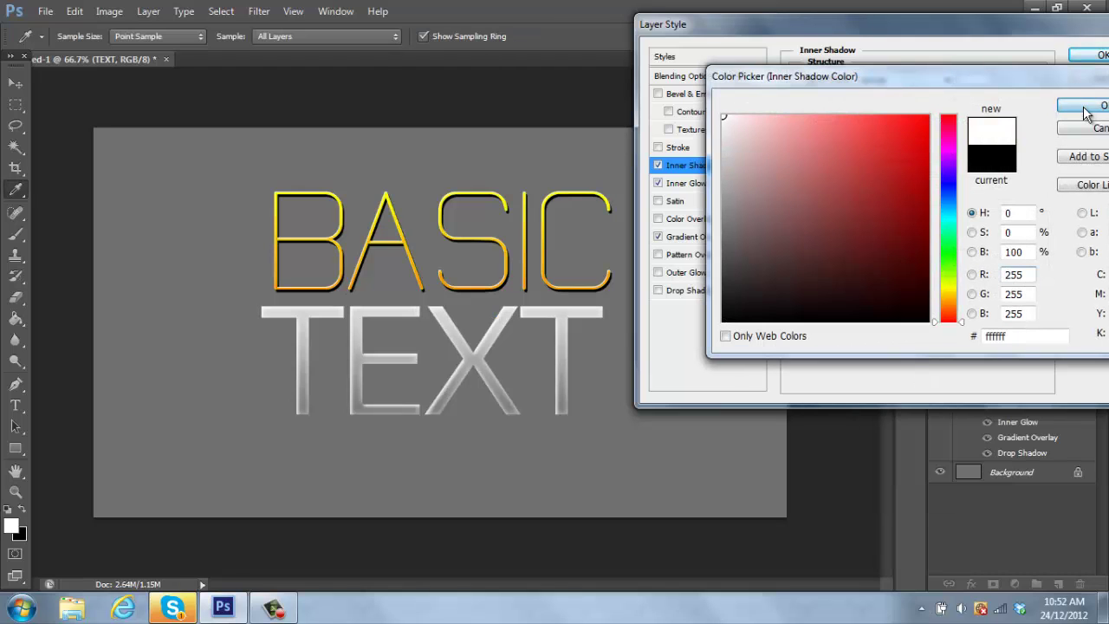
{"action": "left_click", "coordinate": [1091, 109]}
{"action": "left_click_drag", "start_coordinate": [919, 100], "coordinate": [944, 102]}
{"action": "left_click_drag", "start_coordinate": [861, 185], "coordinate": [863, 151]}
{"action": "left_click", "coordinate": [900, 100]}
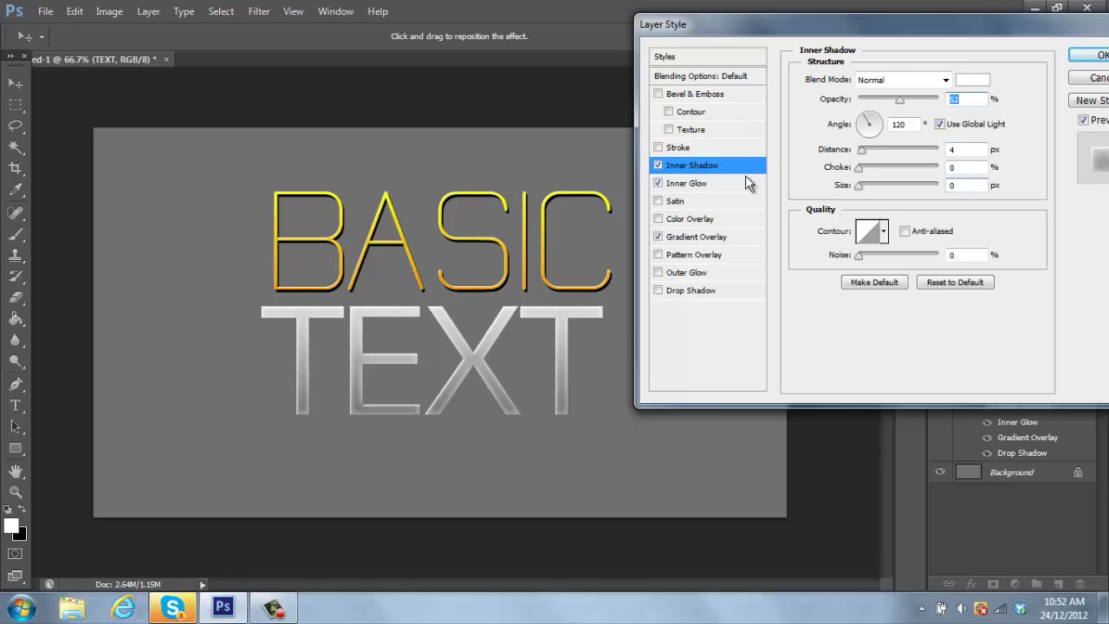
- Add a hard drop shadow to TEXT with size 0, 100% opacity and shorter distance
{"action": "left_click", "coordinate": [658, 291]}
{"action": "left_click", "coordinate": [691, 290]}
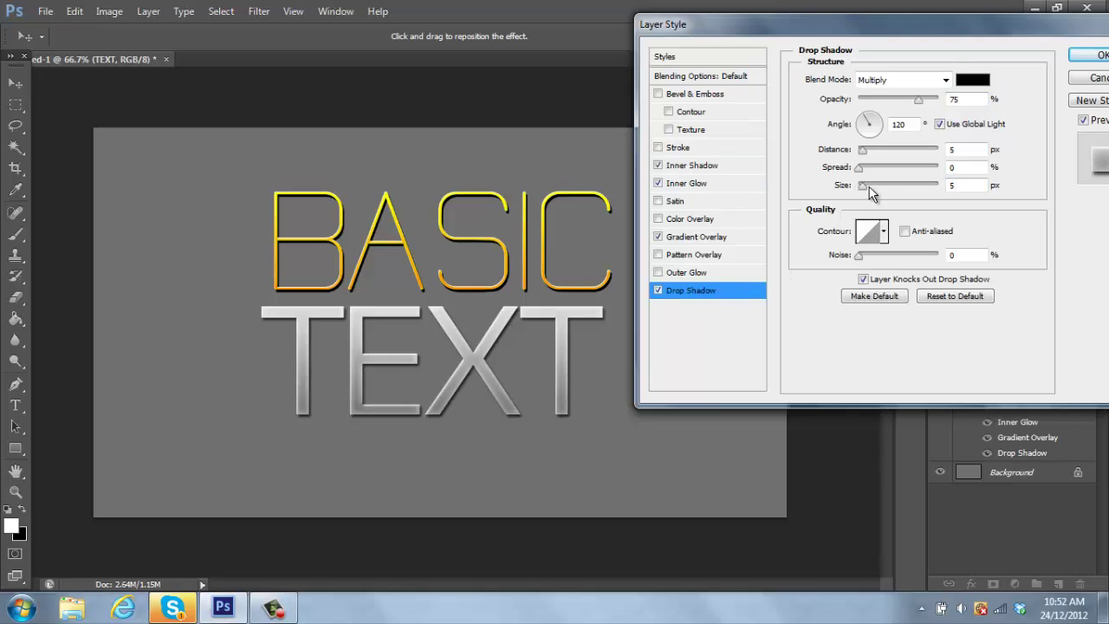
{"action": "left_click_drag", "start_coordinate": [869, 188], "coordinate": [841, 176]}
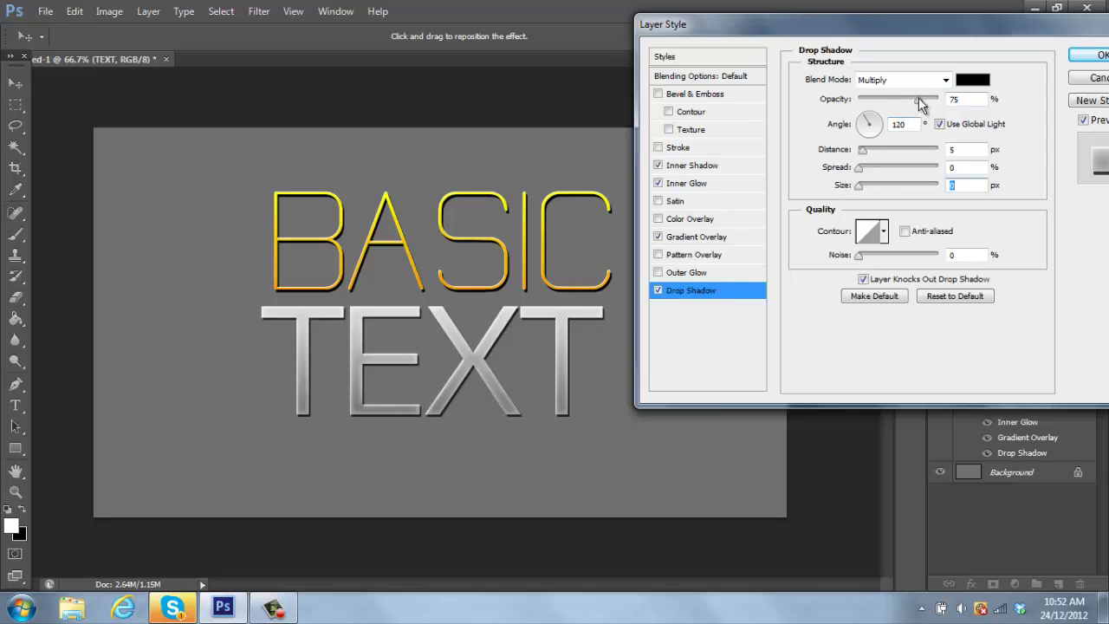
{"action": "left_click_drag", "start_coordinate": [919, 100], "coordinate": [943, 99]}
{"action": "left_click_drag", "start_coordinate": [863, 159], "coordinate": [865, 156]}
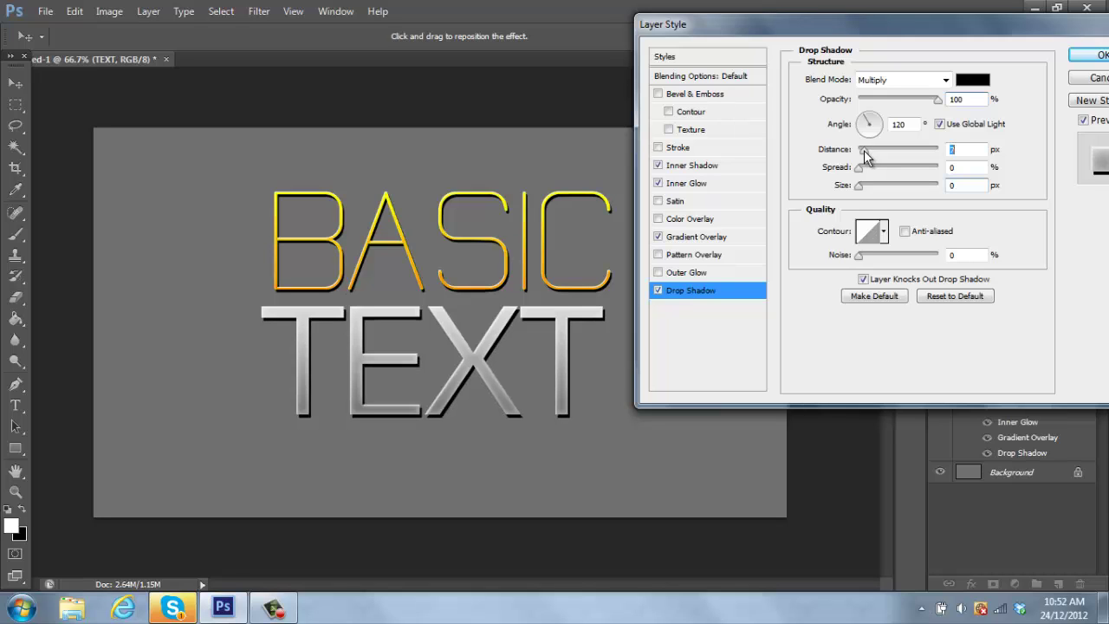
{"action": "left_click", "coordinate": [1092, 55]}
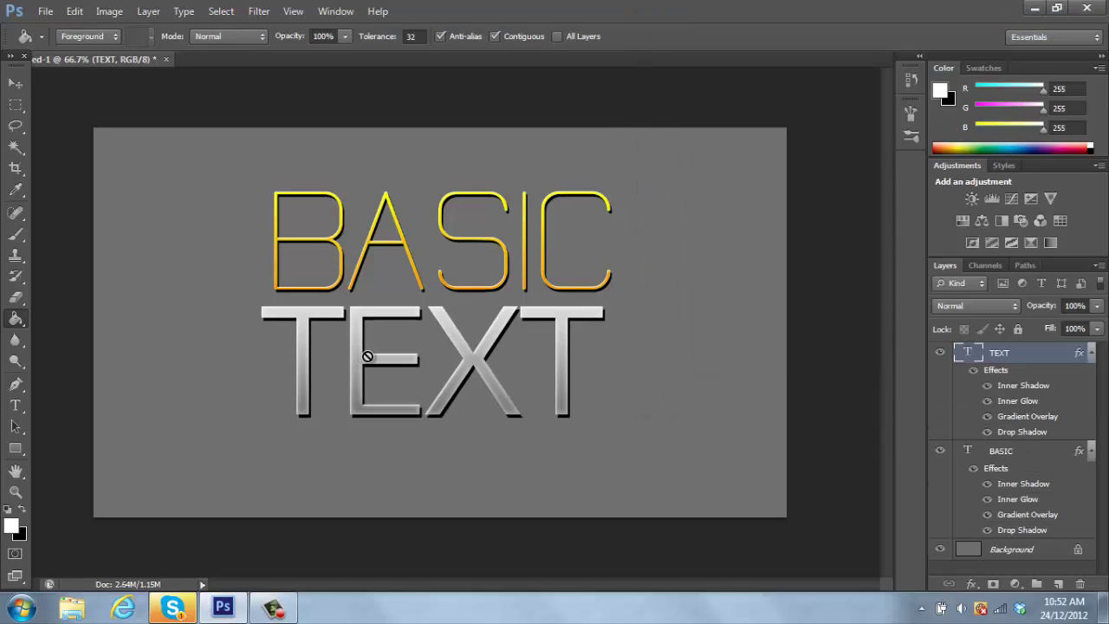
- Draw a straight Pen path beneath the word TEXT
{"action": "left_click", "coordinate": [16, 83]}
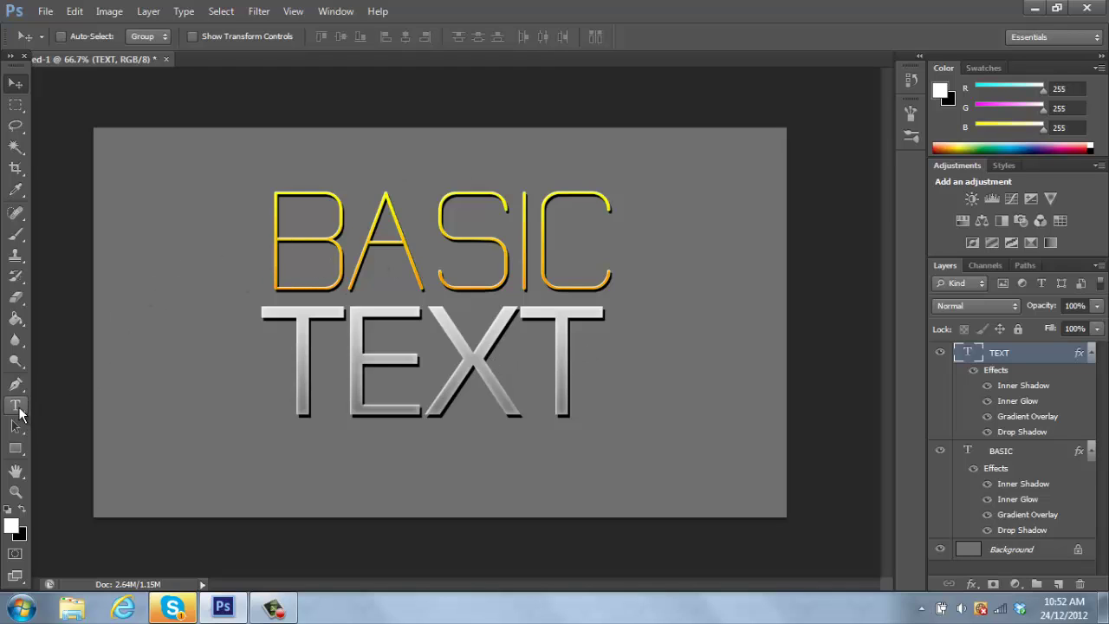
{"action": "left_click", "coordinate": [16, 383]}
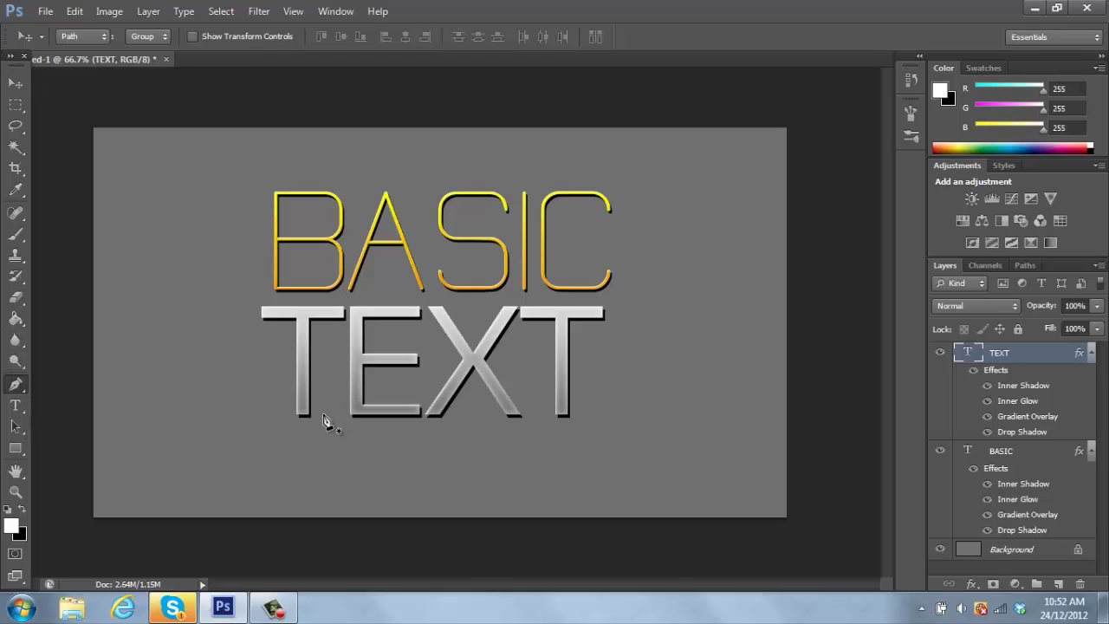
{"action": "left_click", "coordinate": [238, 434]}
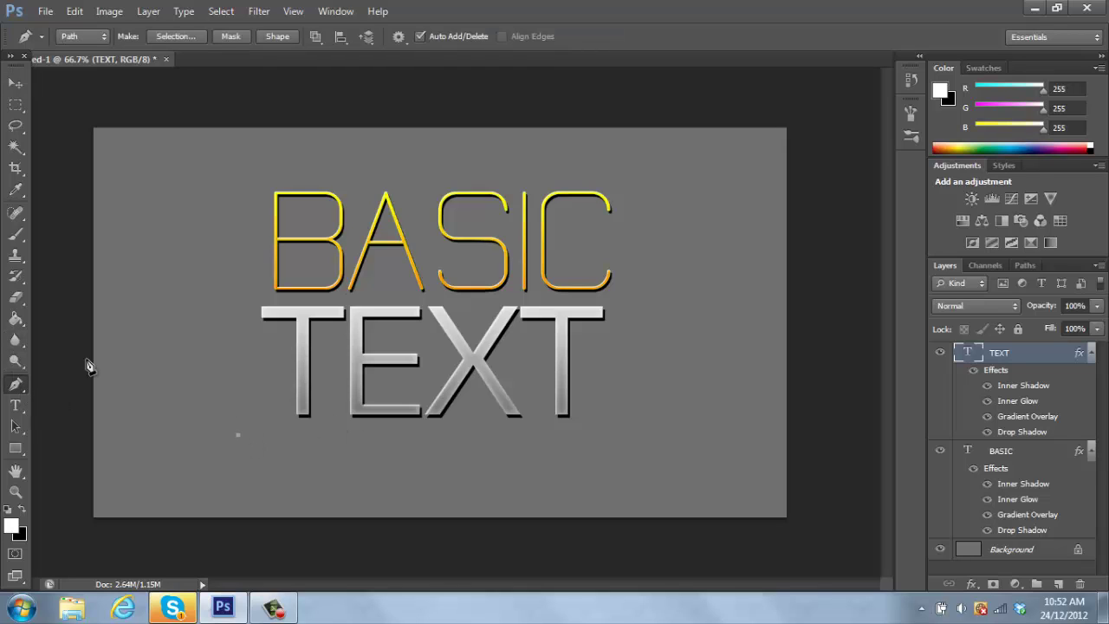
{"action": "left_click", "coordinate": [624, 438]}
- Set up a 2 px hard round brush and add a new empty layer above TEXT
{"action": "left_click", "coordinate": [16, 234]}
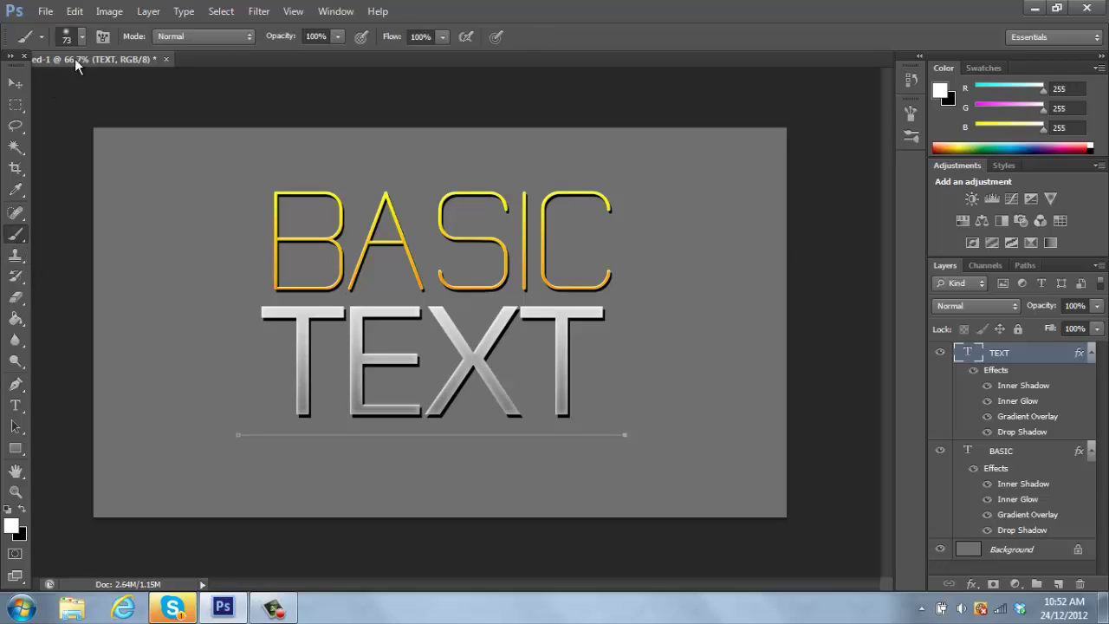
{"action": "left_click", "coordinate": [81, 36]}
{"action": "left_click", "coordinate": [59, 163]}
{"action": "left_click", "coordinate": [31, 87]}
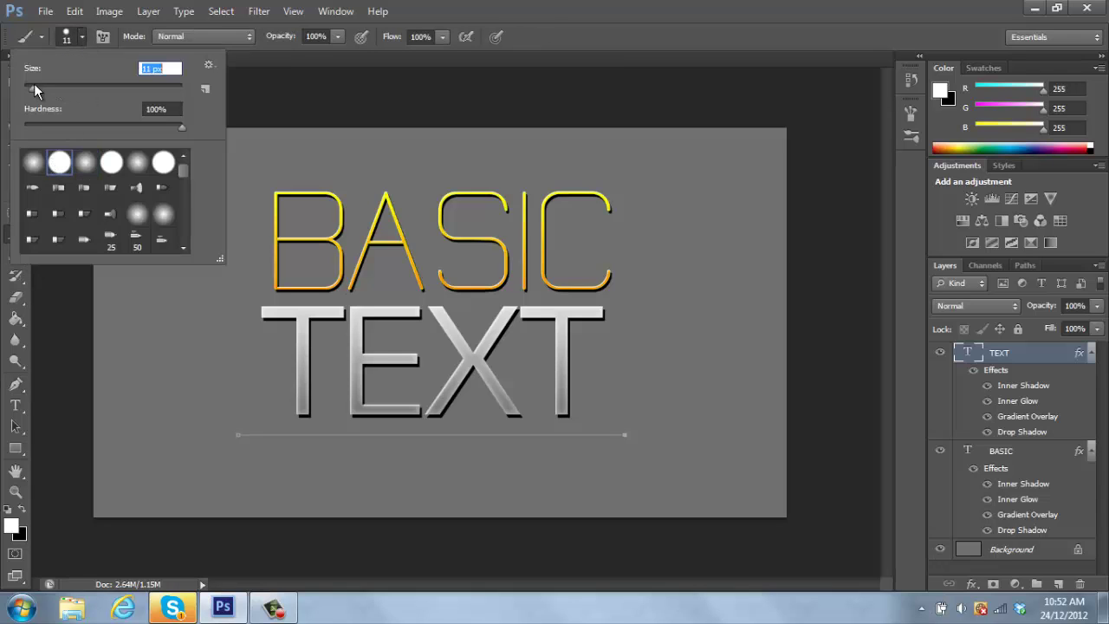
{"action": "left_click", "coordinate": [1085, 356]}
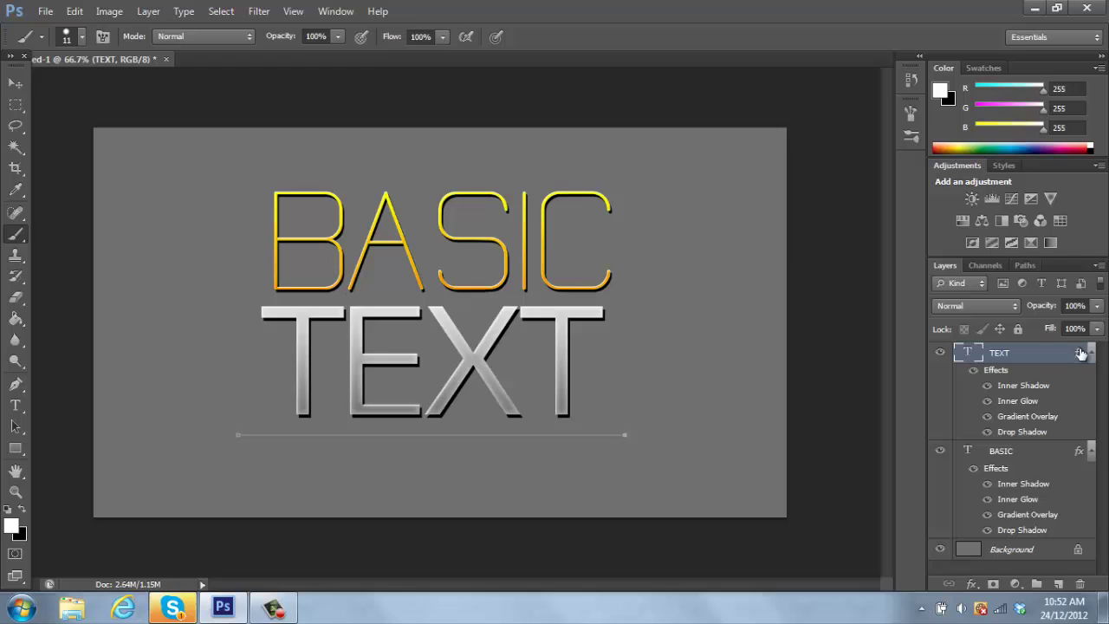
{"action": "left_click", "coordinate": [1058, 583]}
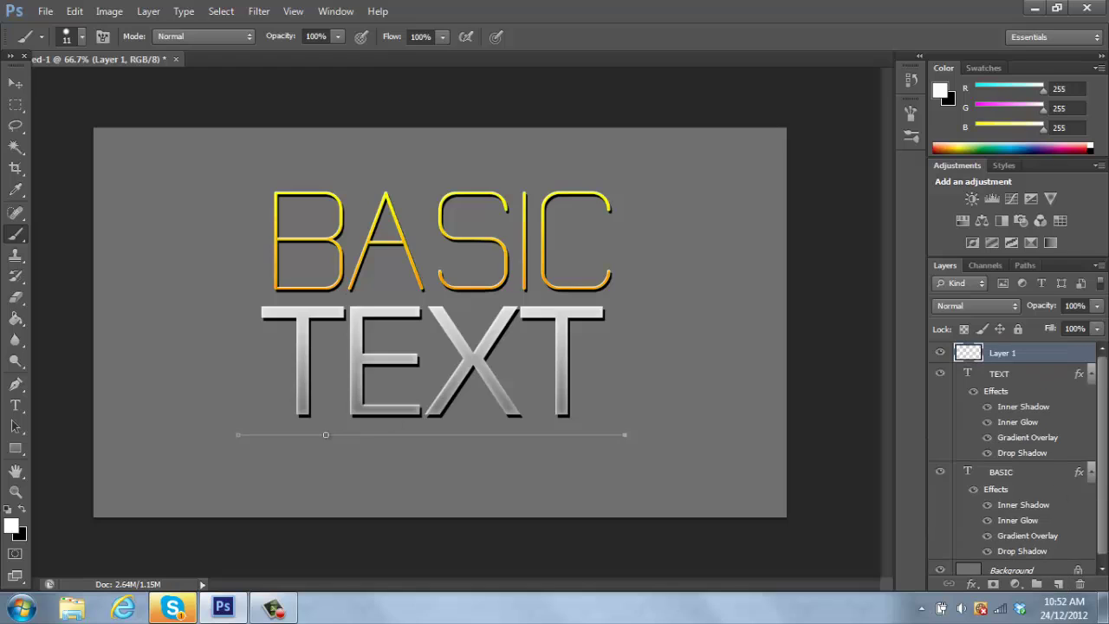
{"action": "left_click", "coordinate": [81, 37]}
{"action": "type", "text": "2"}
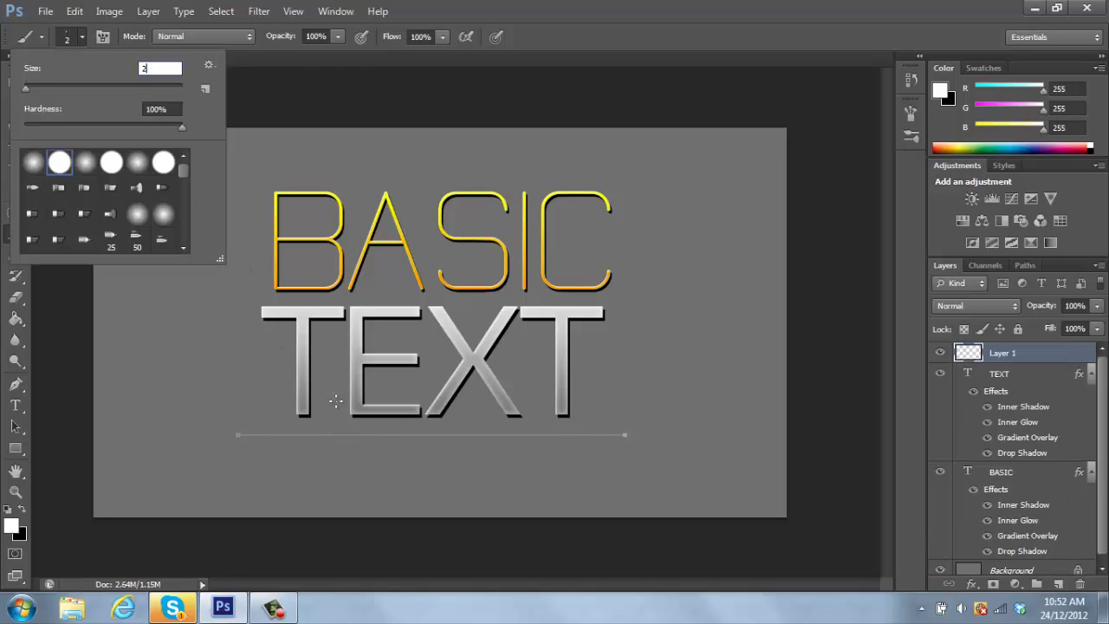
- Stroke the path with the brush onto the new layer, then delete the path
{"action": "left_click", "coordinate": [16, 384]}
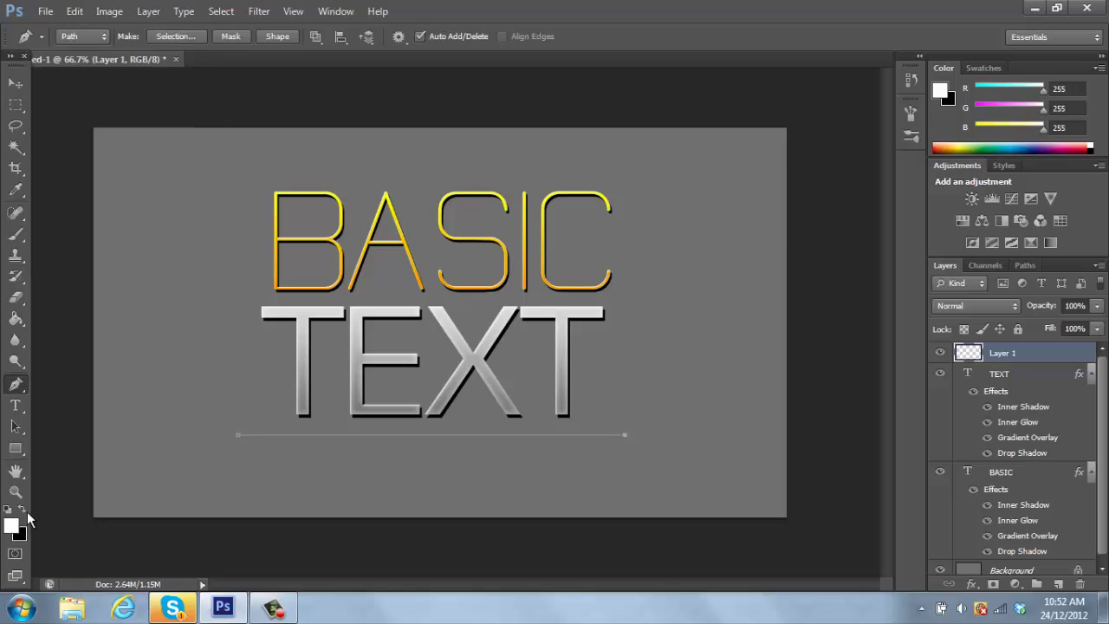
{"action": "left_click", "coordinate": [24, 511]}
{"action": "right_click", "coordinate": [360, 459]}
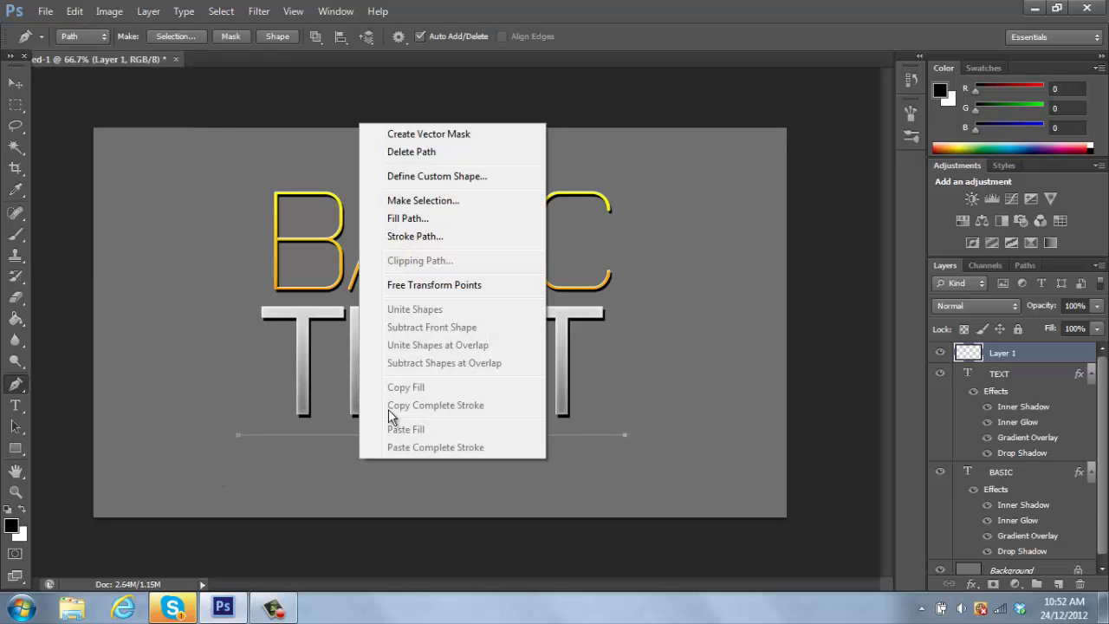
{"action": "left_click", "coordinate": [414, 236]}
{"action": "left_click", "coordinate": [654, 211]}
{"action": "right_click", "coordinate": [595, 329]}
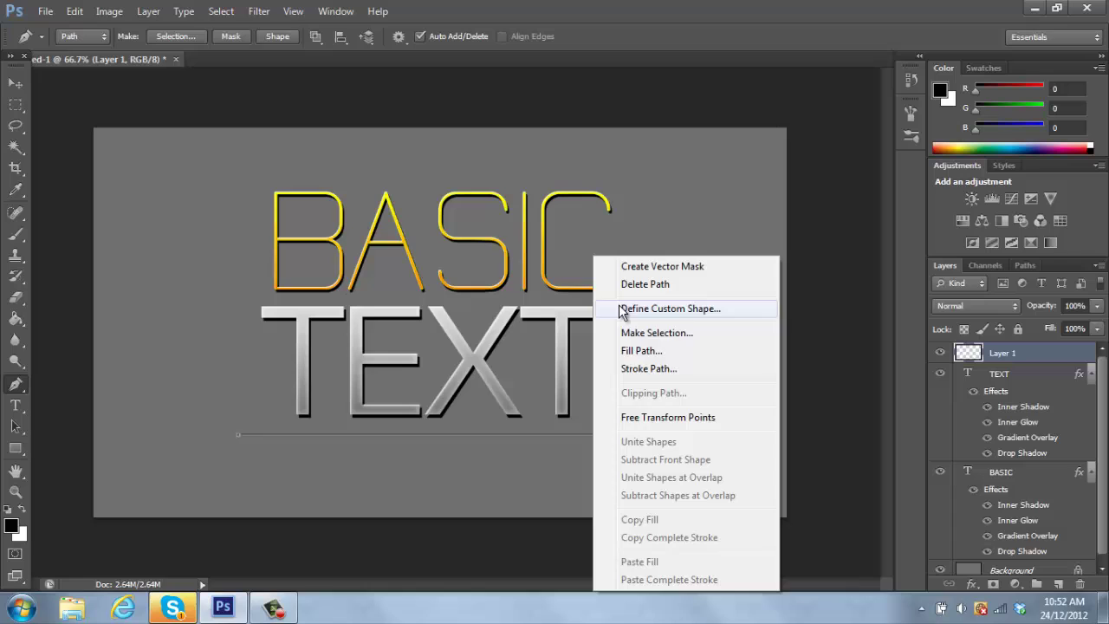
{"action": "left_click", "coordinate": [607, 284]}
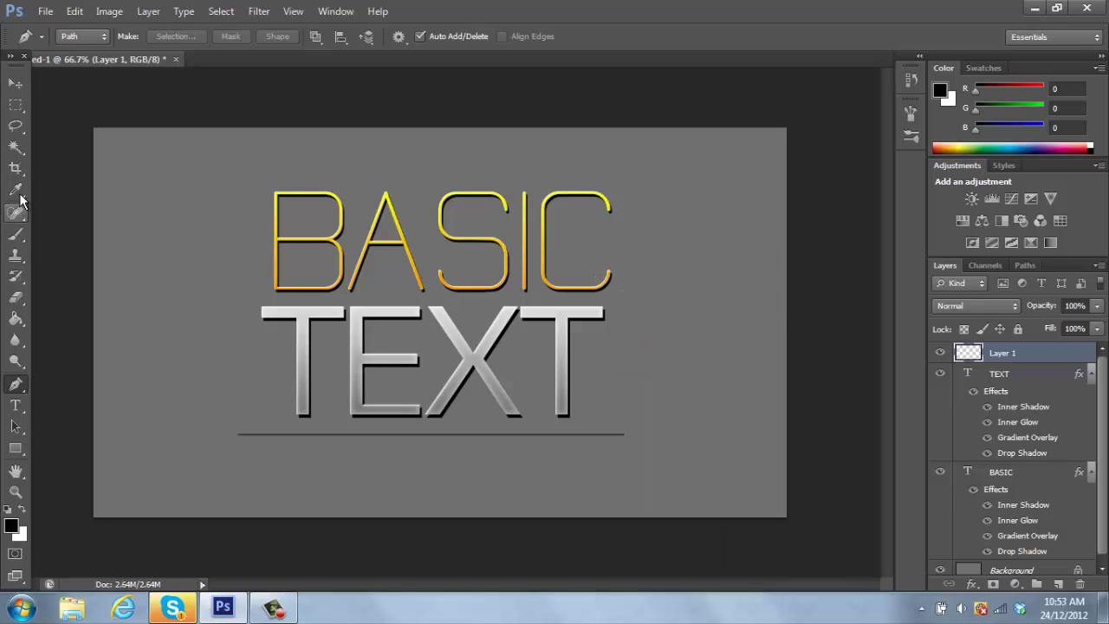
- Fade both ends of the underline with a 236 px eraser, keeping the layer at full opacity
{"action": "left_click", "coordinate": [15, 297]}
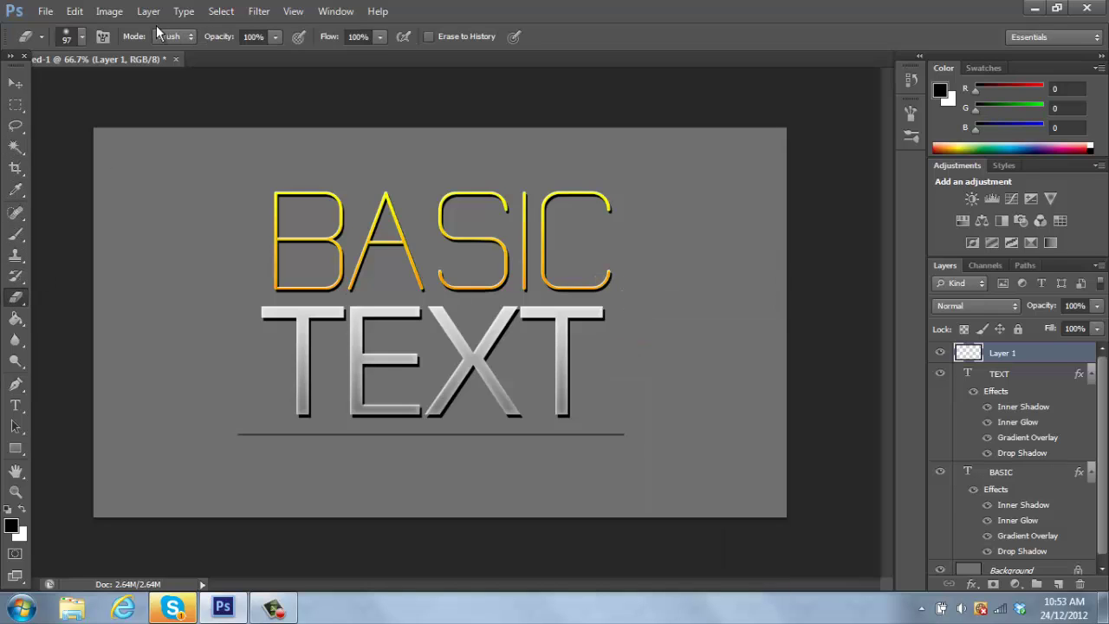
{"action": "left_click", "coordinate": [82, 37]}
{"action": "left_click", "coordinate": [146, 96]}
{"action": "left_click", "coordinate": [203, 435]}
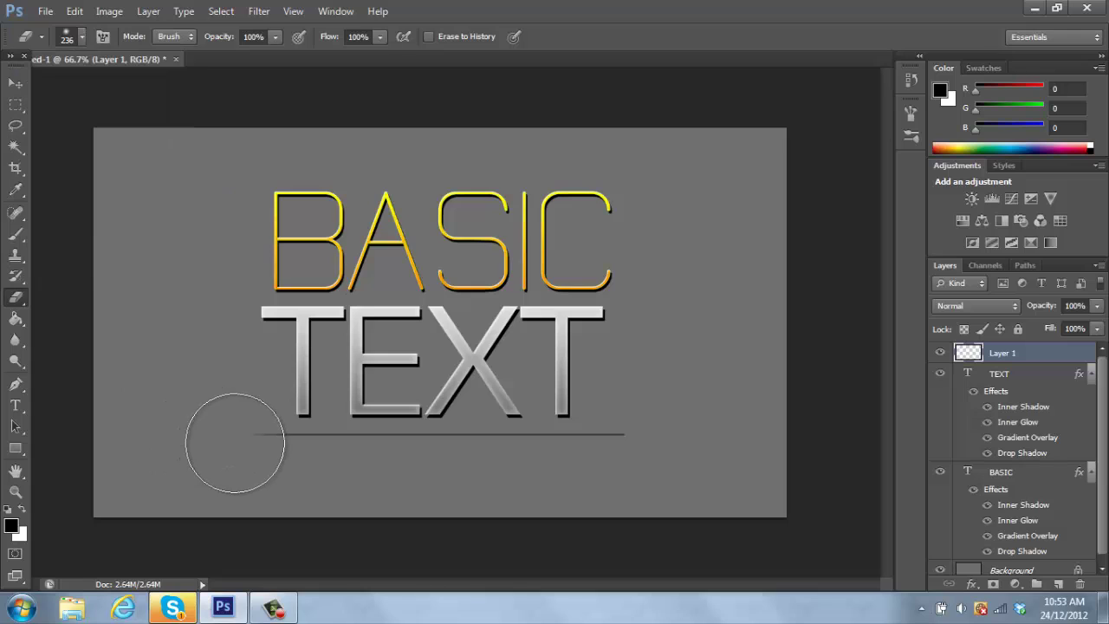
{"action": "left_click", "coordinate": [235, 442]}
{"action": "left_click", "coordinate": [665, 439]}
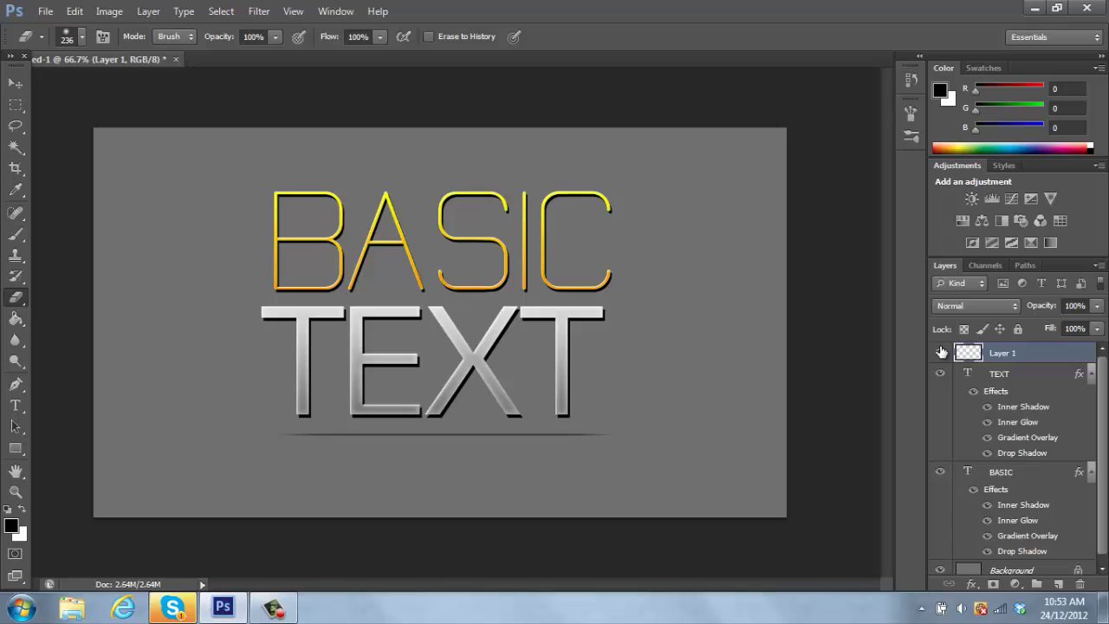
{"action": "left_click", "coordinate": [1097, 306]}
{"action": "left_click_drag", "start_coordinate": [1096, 324], "coordinate": [1076, 349]}
{"action": "left_click", "coordinate": [1042, 358]}
- Give the underline a white Color Overlay and nudge it slightly up toward TEXT
{"action": "double_click", "coordinate": [1049, 355]}
{"action": "left_click", "coordinate": [658, 218]}
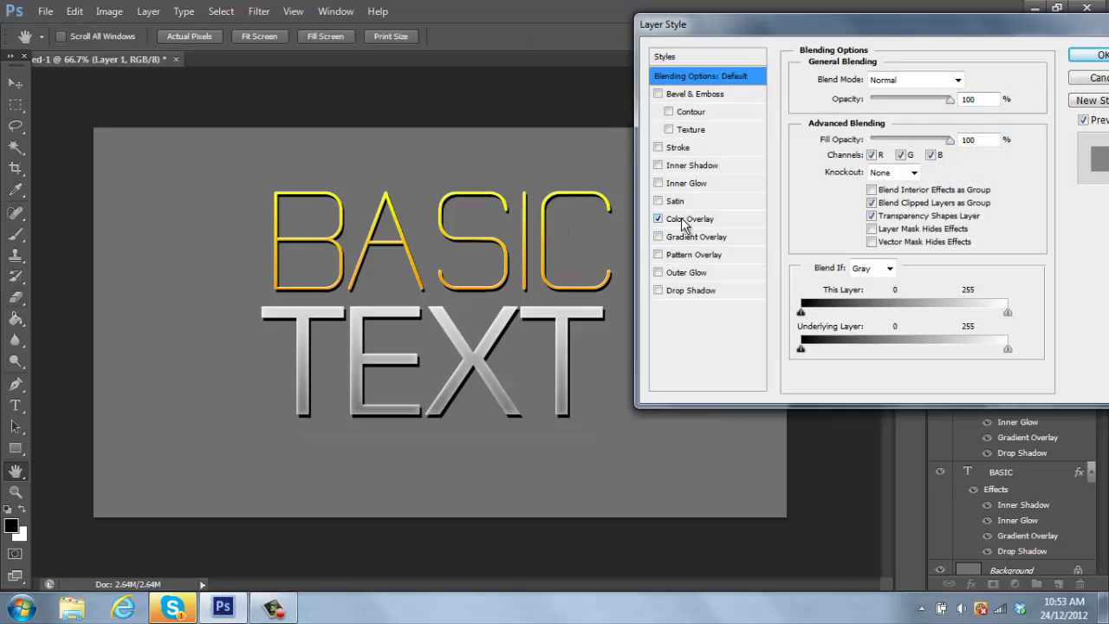
{"action": "left_click", "coordinate": [685, 218]}
{"action": "left_click", "coordinate": [973, 80]}
{"action": "left_click_drag", "start_coordinate": [832, 170], "coordinate": [610, 34]}
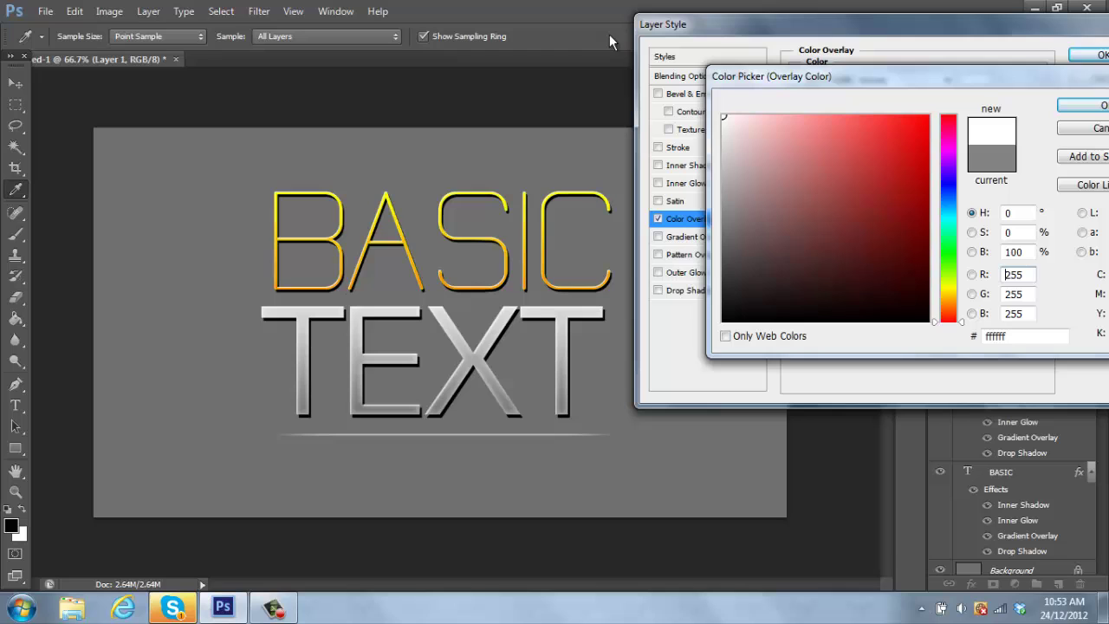
{"action": "left_click", "coordinate": [1084, 105]}
{"action": "left_click", "coordinate": [1092, 55]}
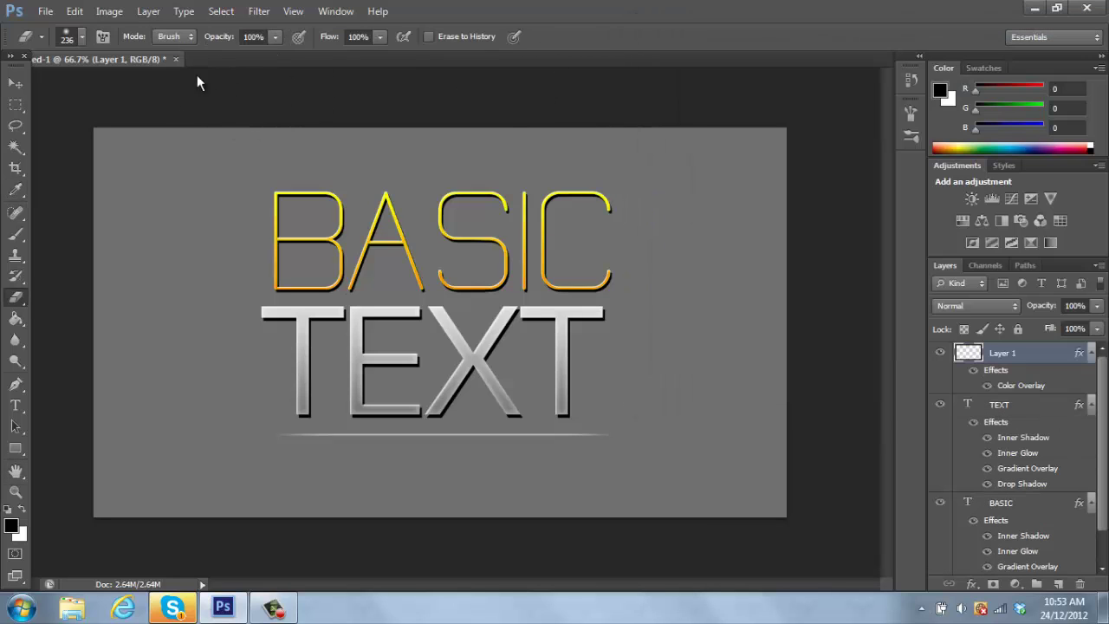
{"action": "left_click", "coordinate": [15, 83]}
{"action": "left_click_drag", "start_coordinate": [423, 434], "coordinate": [414, 425]}
- Duplicate the TEXT layer as the basis for the subtitle
{"action": "left_click", "coordinate": [274, 607]}
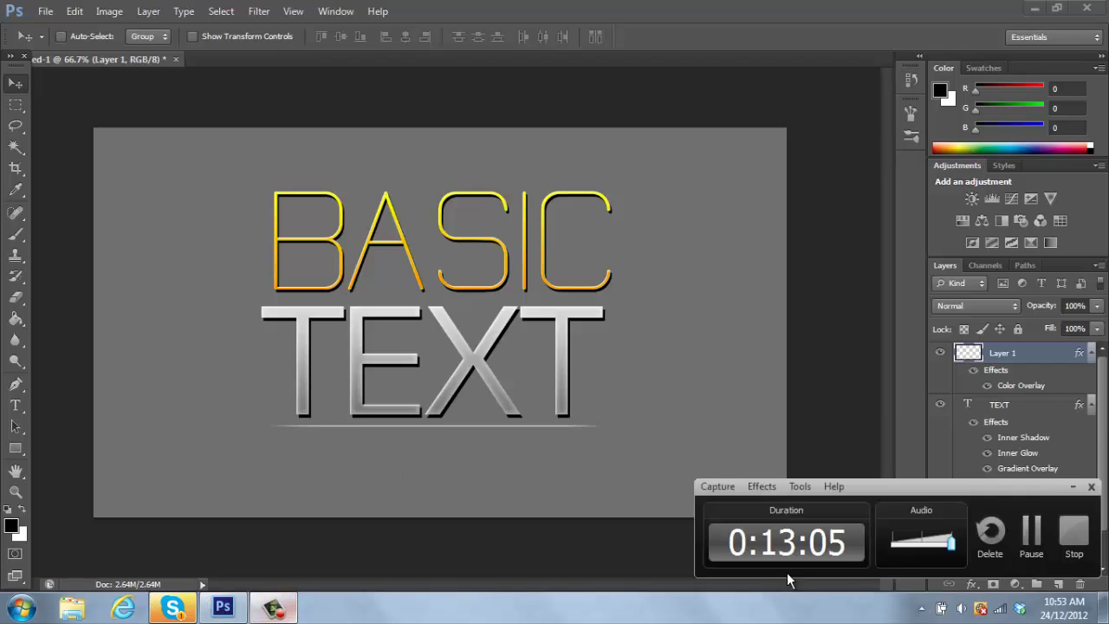
{"action": "left_click", "coordinate": [1072, 486]}
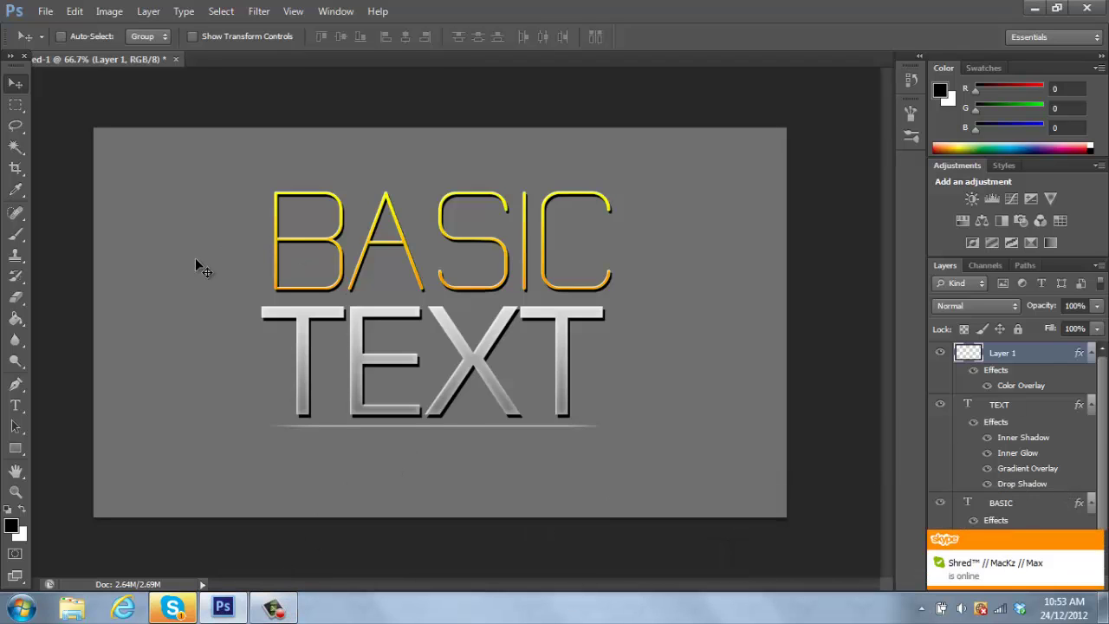
{"action": "left_click", "coordinate": [16, 405]}
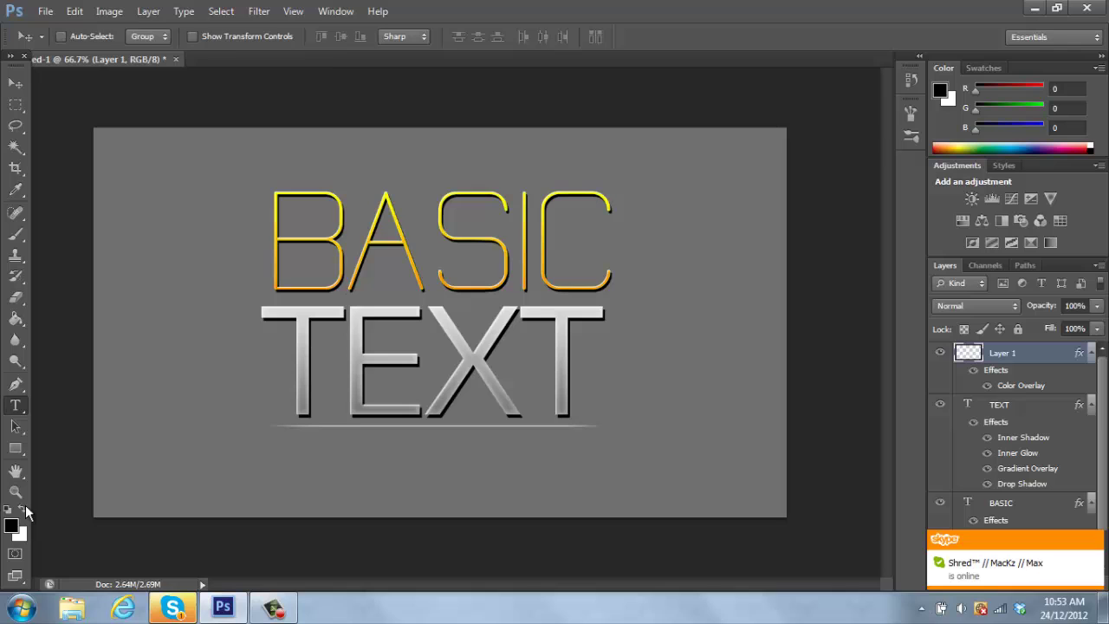
{"action": "left_click", "coordinate": [273, 446]}
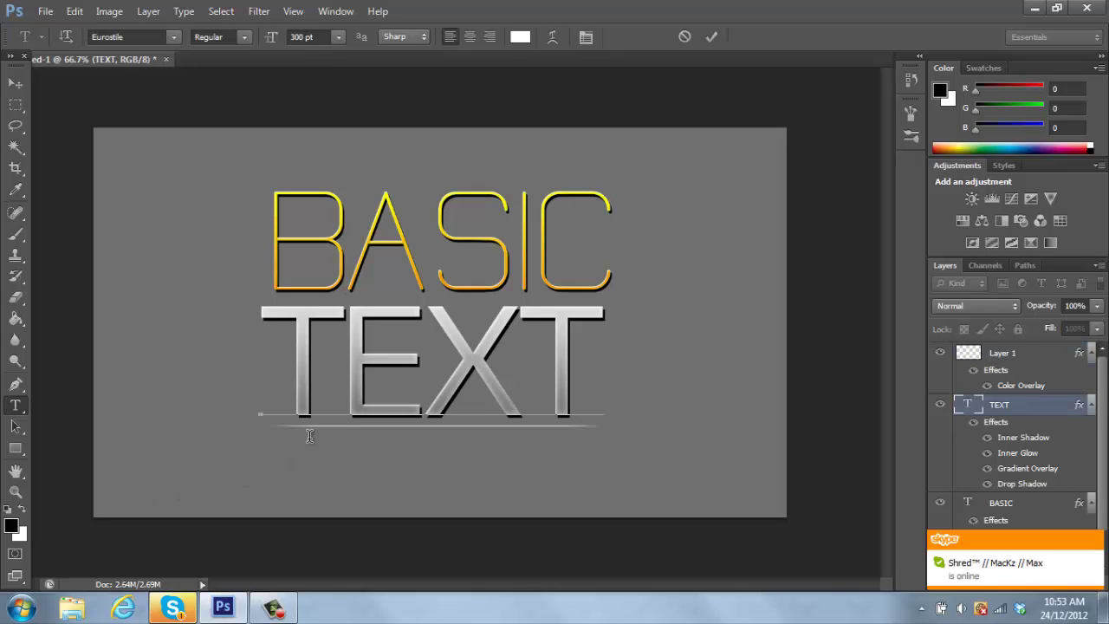
{"action": "right_click", "coordinate": [1055, 405]}
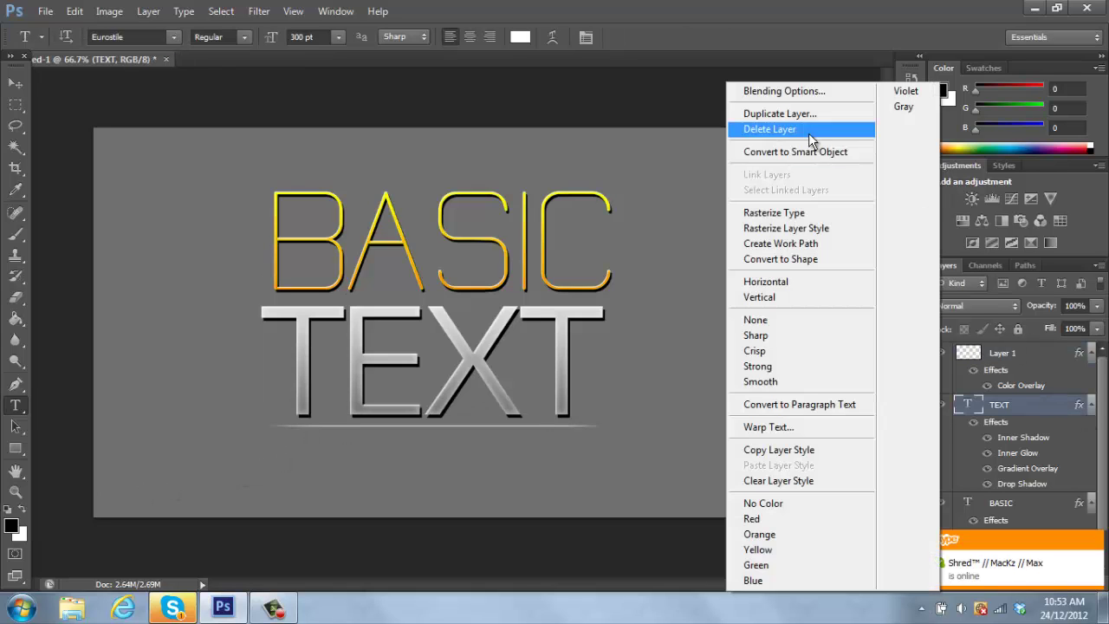
{"action": "left_click", "coordinate": [780, 113]}
{"action": "left_click", "coordinate": [694, 182]}
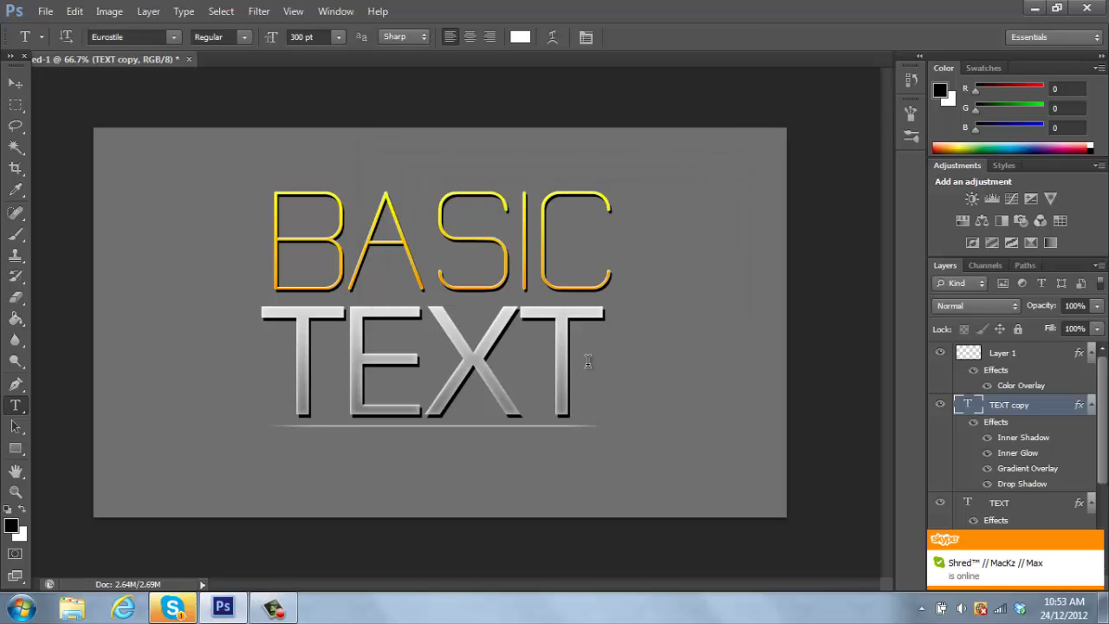
- Shrink the copied text, first to 15 pt, then set it to 50 pt
{"action": "left_click_drag", "start_coordinate": [587, 363], "coordinate": [237, 362]}
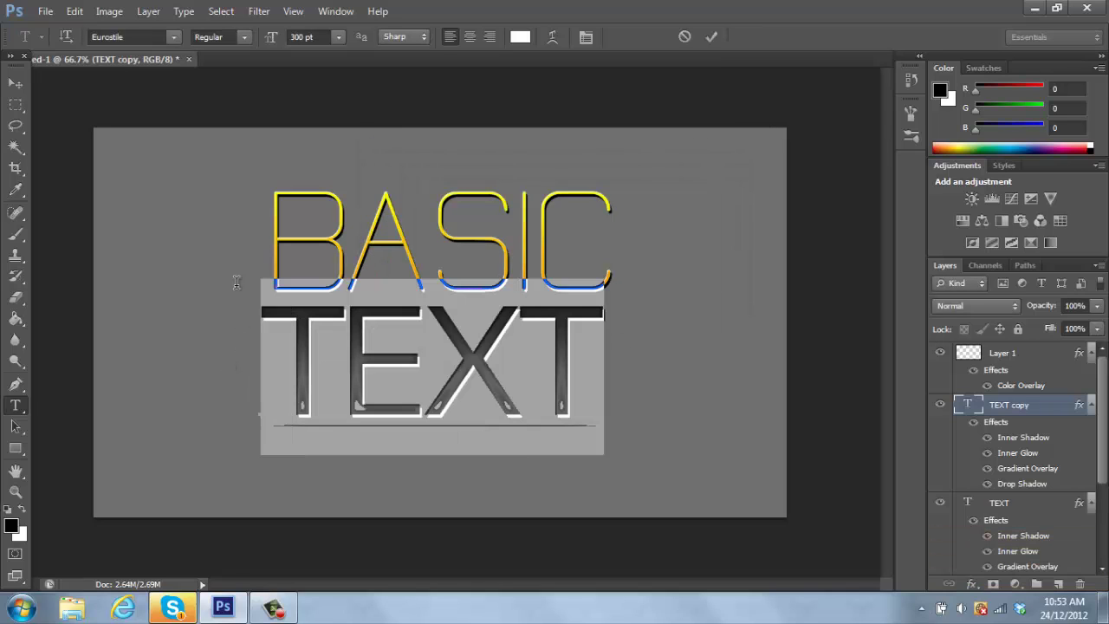
{"action": "left_click", "coordinate": [304, 37]}
{"action": "type", "text": "15"}
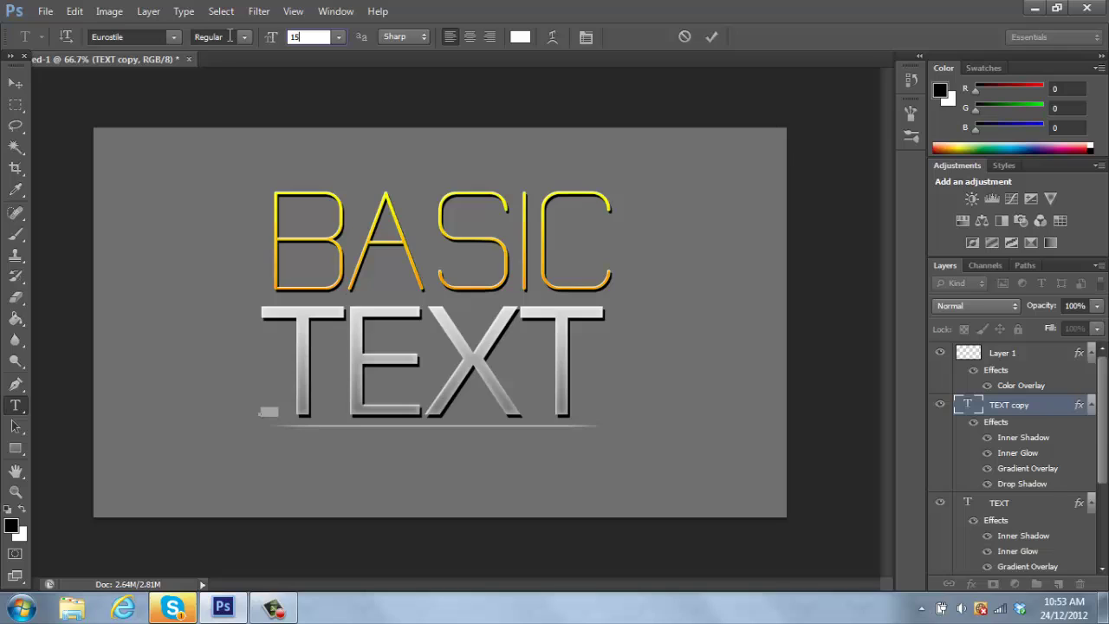
{"action": "left_click_drag", "start_coordinate": [269, 434], "coordinate": [282, 457]}
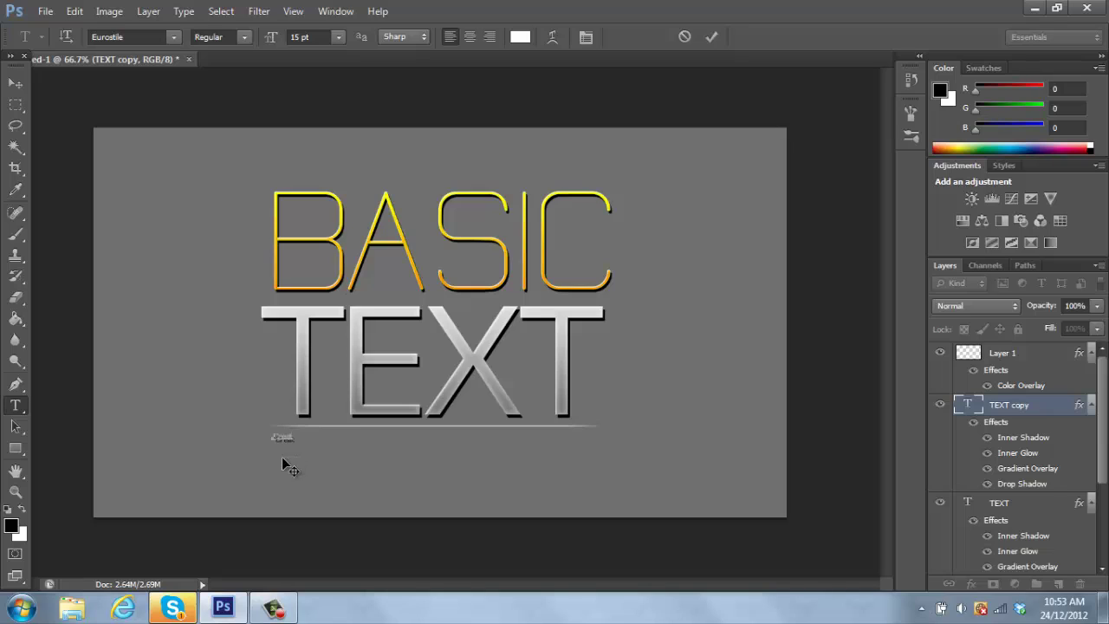
{"action": "type", "text": "basic text"}
{"action": "key", "text": "ctrl+a"}
{"action": "left_click", "coordinate": [302, 37]}
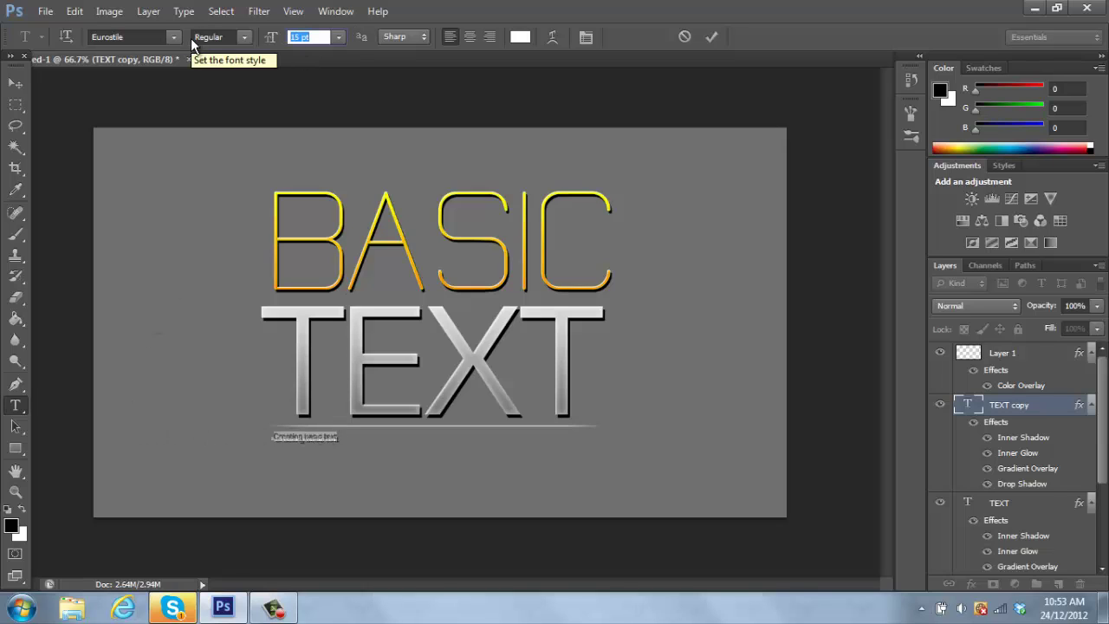
{"action": "type", "text": "50"}
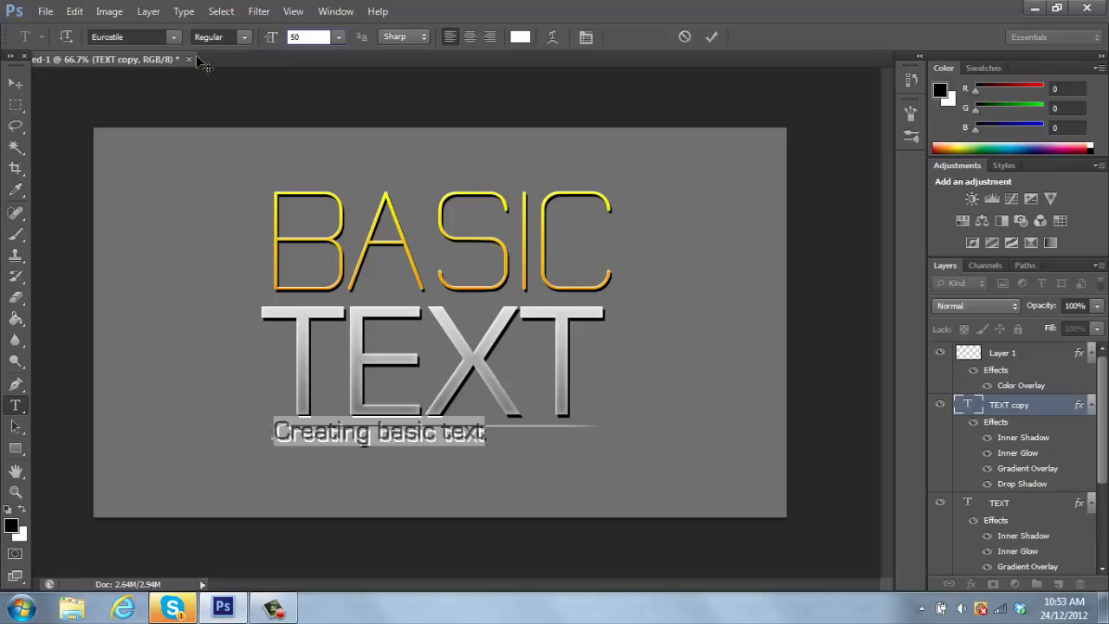
{"action": "key", "text": "Return"}
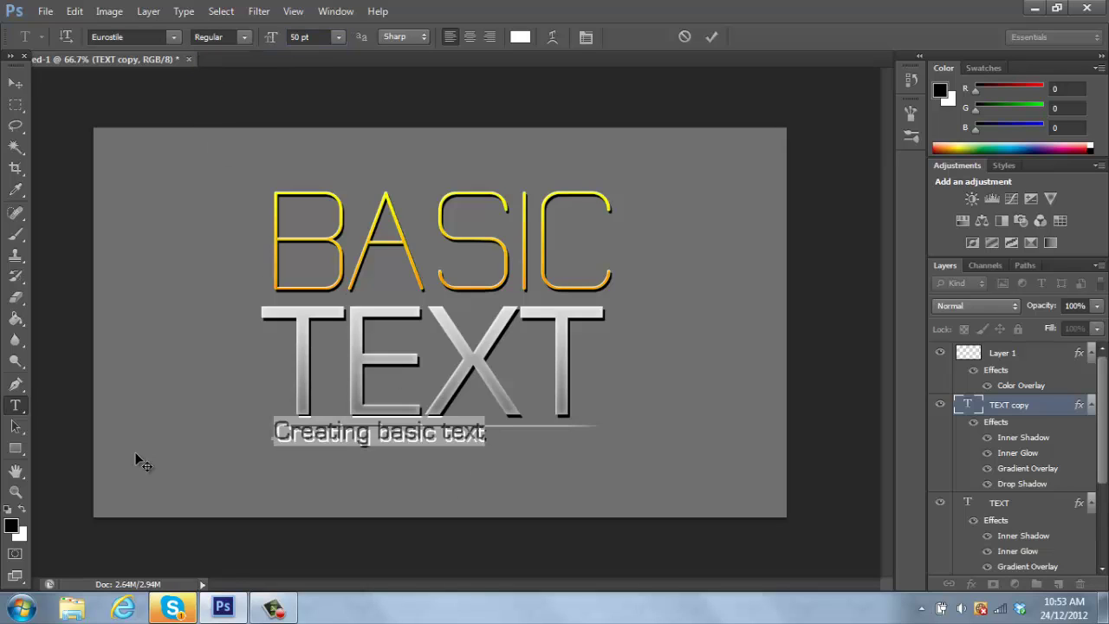
- Retype the copy as 'CREATING BASIC TEXT' and position it just below the underline
{"action": "key", "text": "BackSpace"}
{"action": "type", "text": "CRA"}
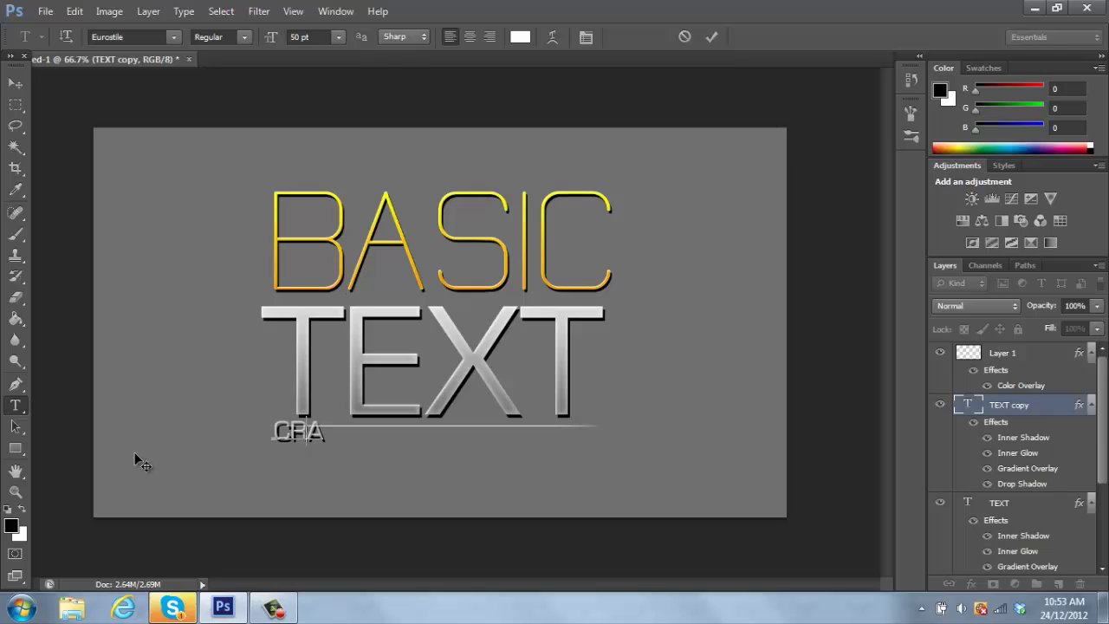
{"action": "key", "text": "BackSpace"}
{"action": "type", "text": "EATING BAS"}
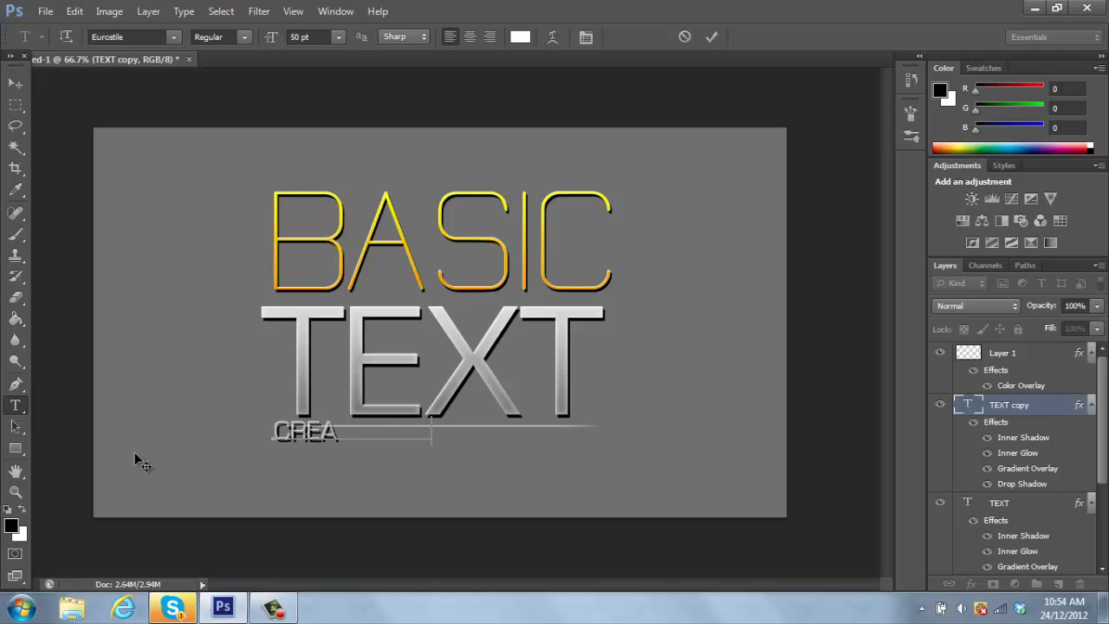
{"action": "type", "text": "IC TEX"}
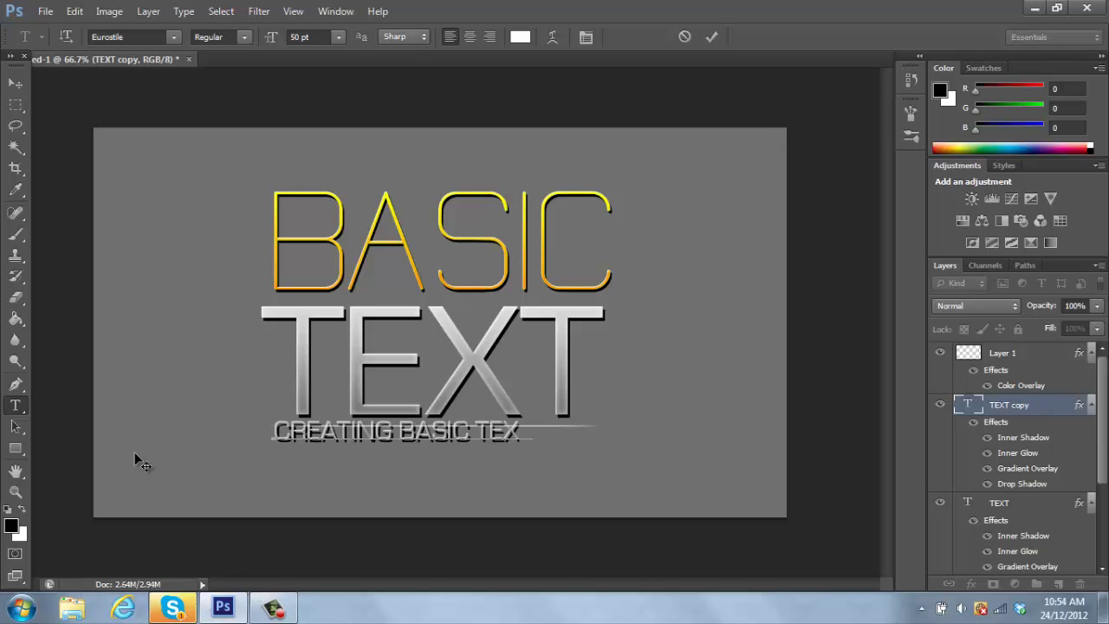
{"action": "type", "text": "T"}
{"action": "left_click", "coordinate": [16, 83]}
{"action": "left_click_drag", "start_coordinate": [433, 445], "coordinate": [454, 456]}
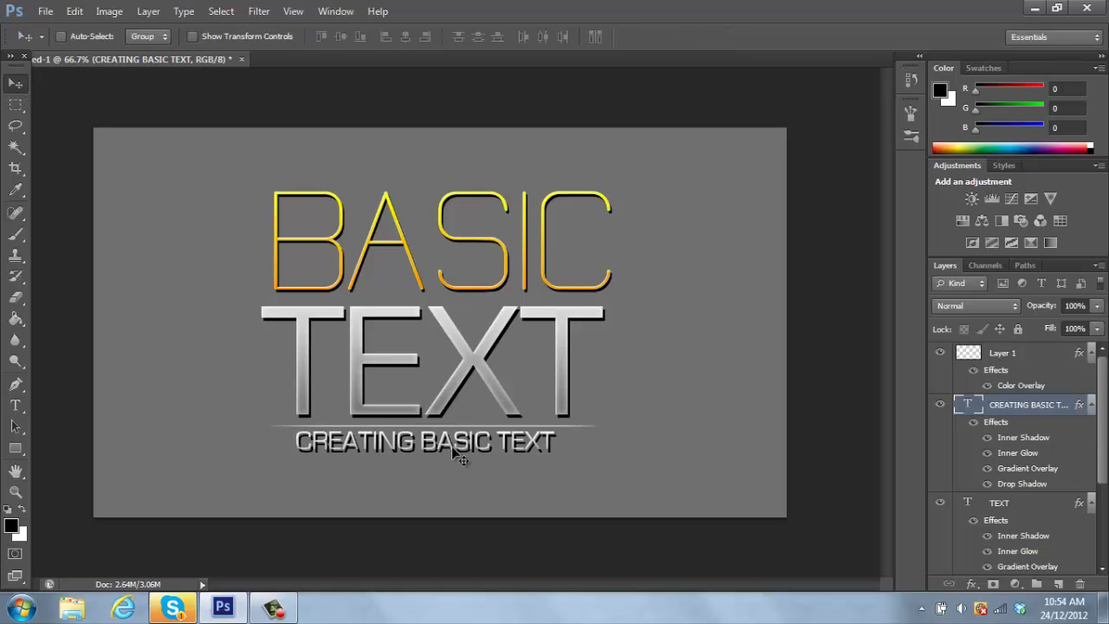
- In the subtitle's Layer Style, set Inner Shadow distance 2 px and opacity 38%, and Inner Glow size 5 px
{"action": "double_click", "coordinate": [1052, 414]}
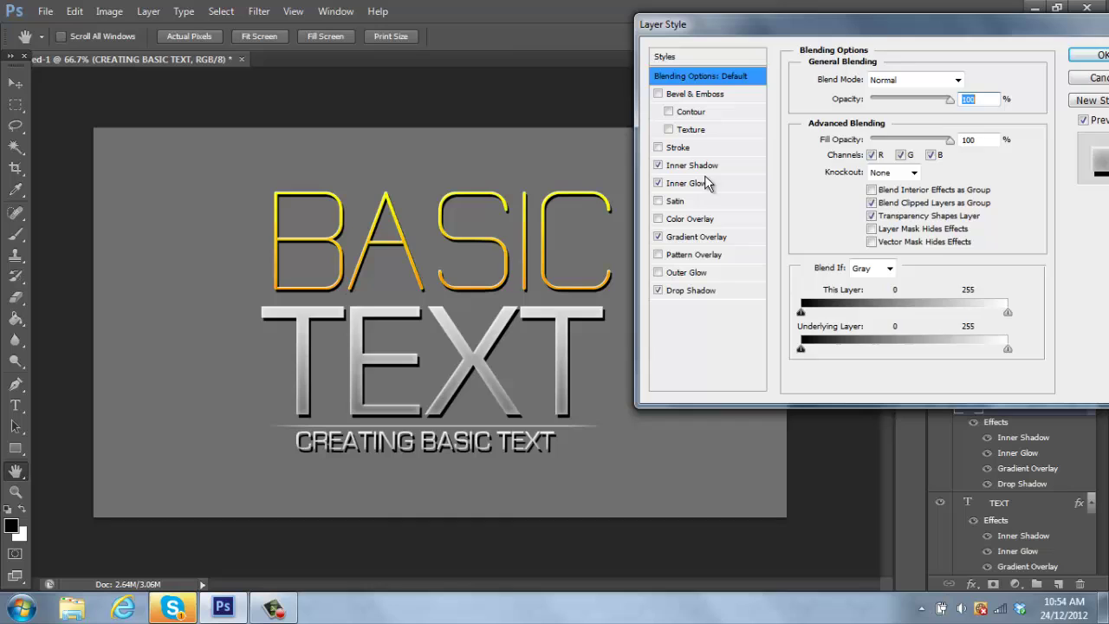
{"action": "left_click", "coordinate": [707, 165]}
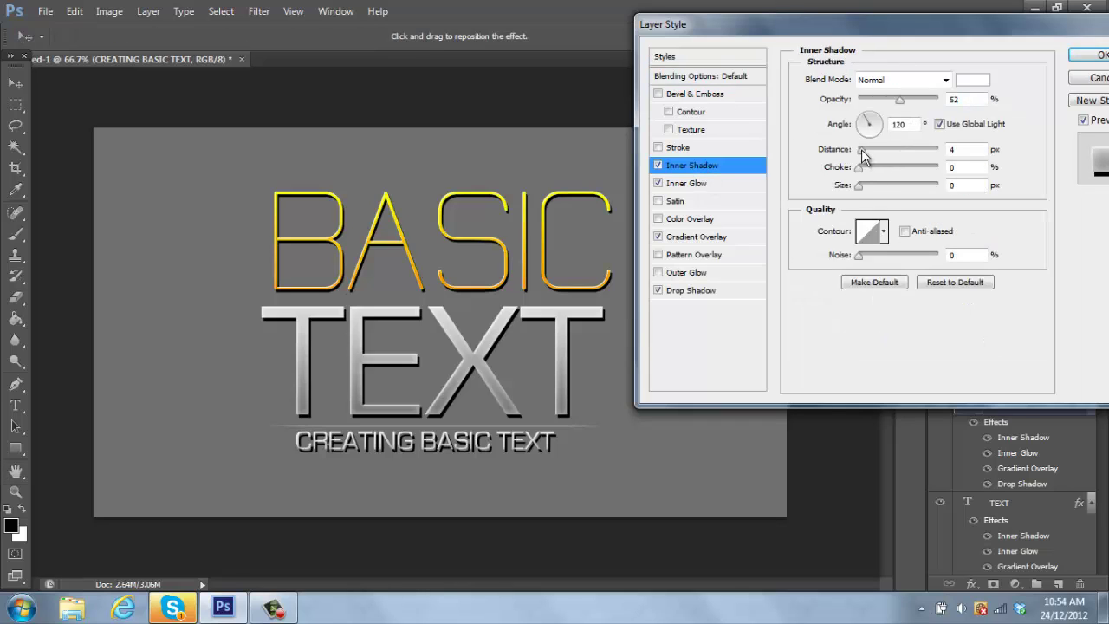
{"action": "left_click_drag", "start_coordinate": [866, 151], "coordinate": [862, 153]}
{"action": "left_click", "coordinate": [686, 183]}
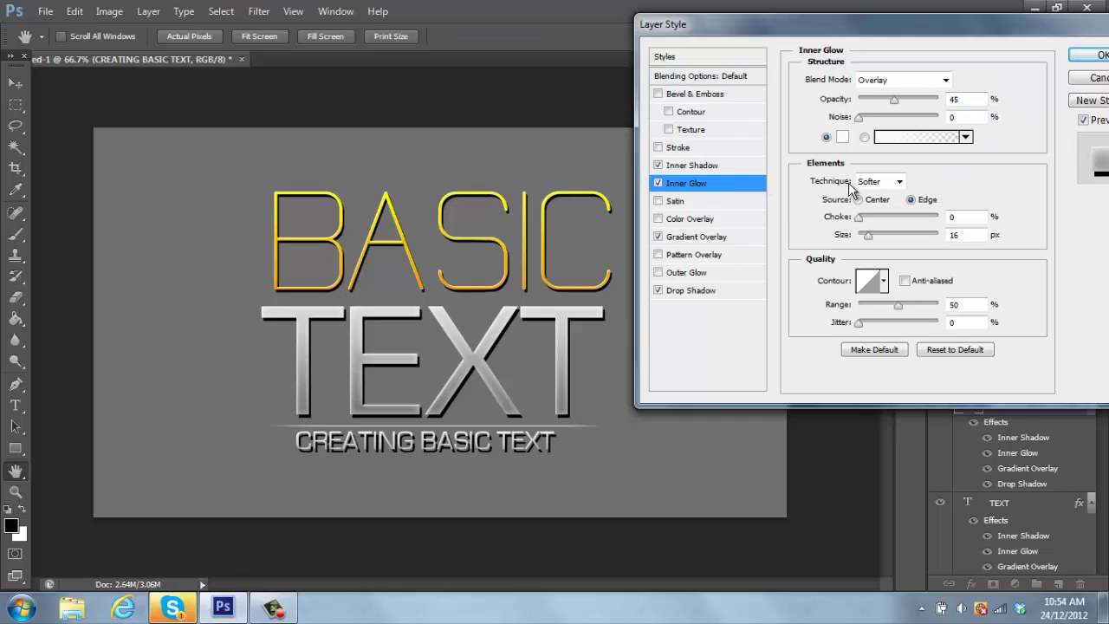
{"action": "left_click", "coordinate": [867, 238]}
{"action": "left_click_drag", "start_coordinate": [866, 238], "coordinate": [863, 240]}
{"action": "left_click", "coordinate": [733, 166]}
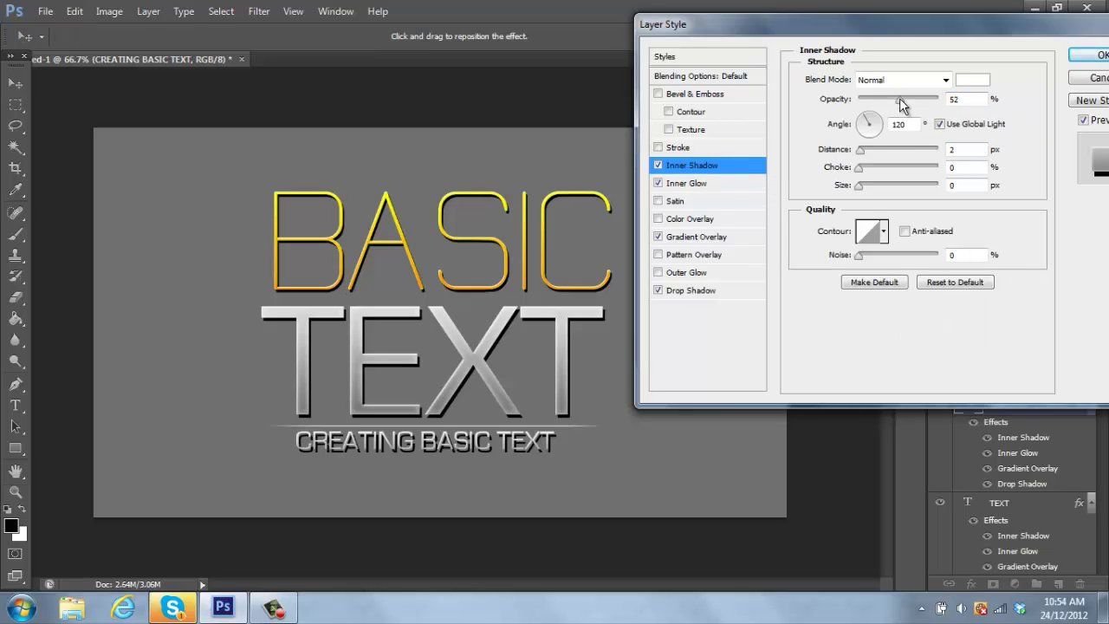
{"action": "left_click_drag", "start_coordinate": [901, 104], "coordinate": [888, 100]}
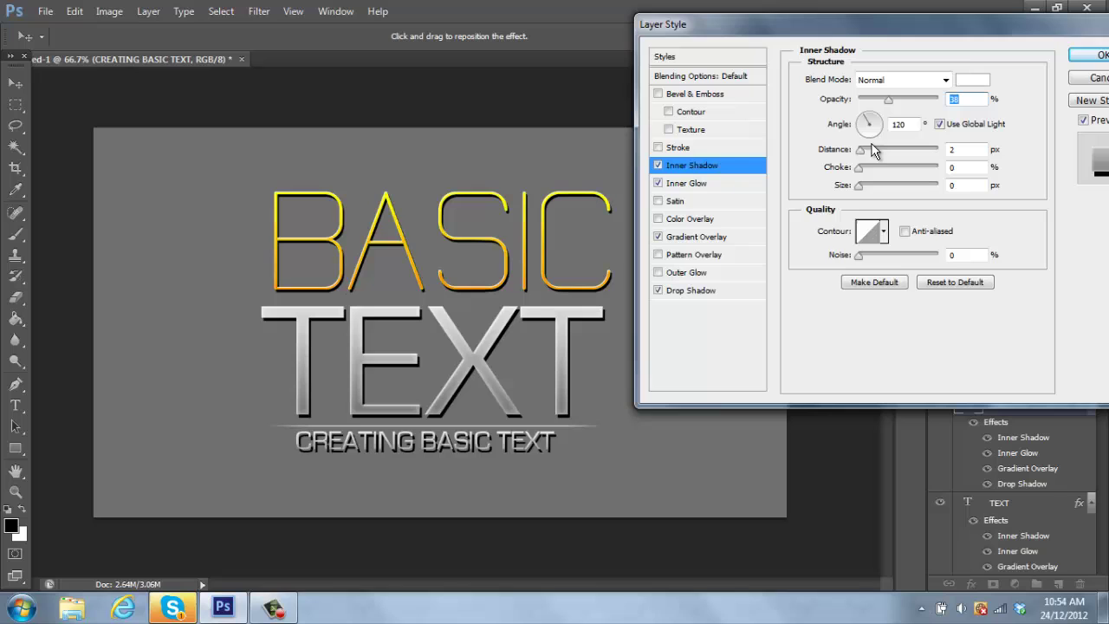
{"action": "left_click", "coordinate": [1089, 55]}
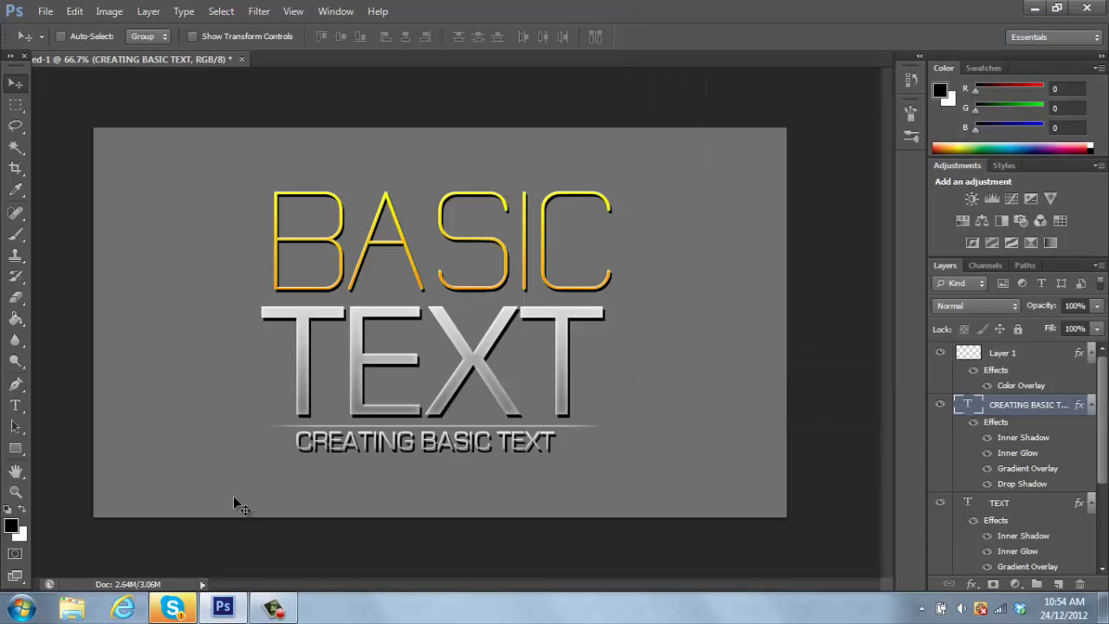
{"action": "left_click", "coordinate": [282, 609]}
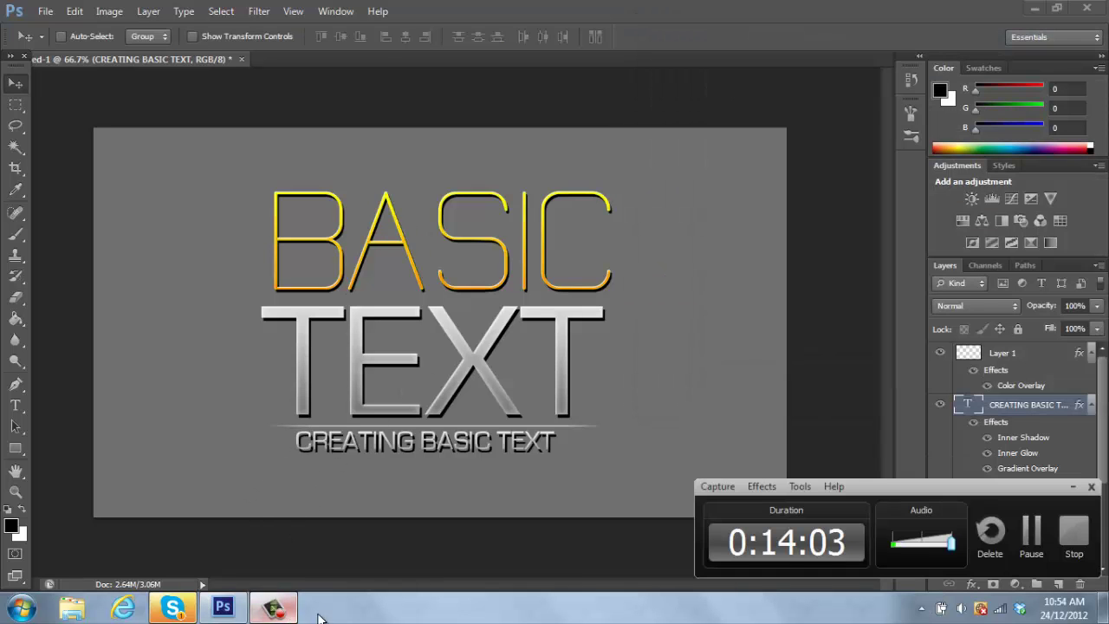